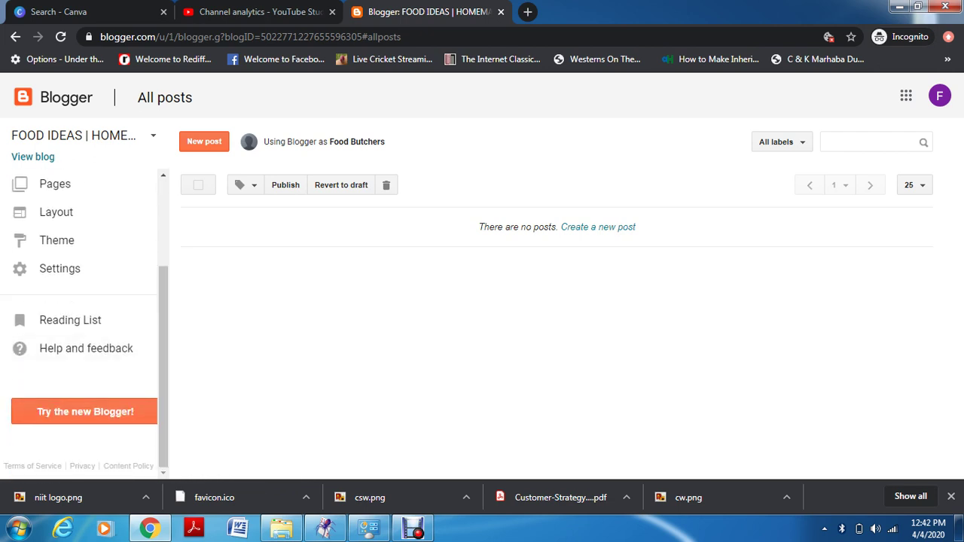
# Start a new post for the FOOD IDEAS blog from the All posts list
pyautogui.scroll(3, 82, 324)
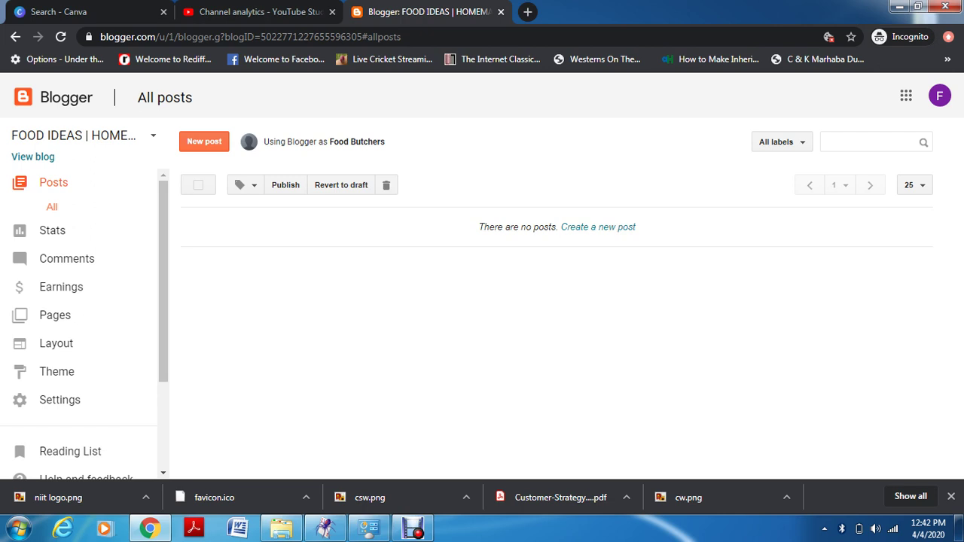
pyautogui.click(204, 142)
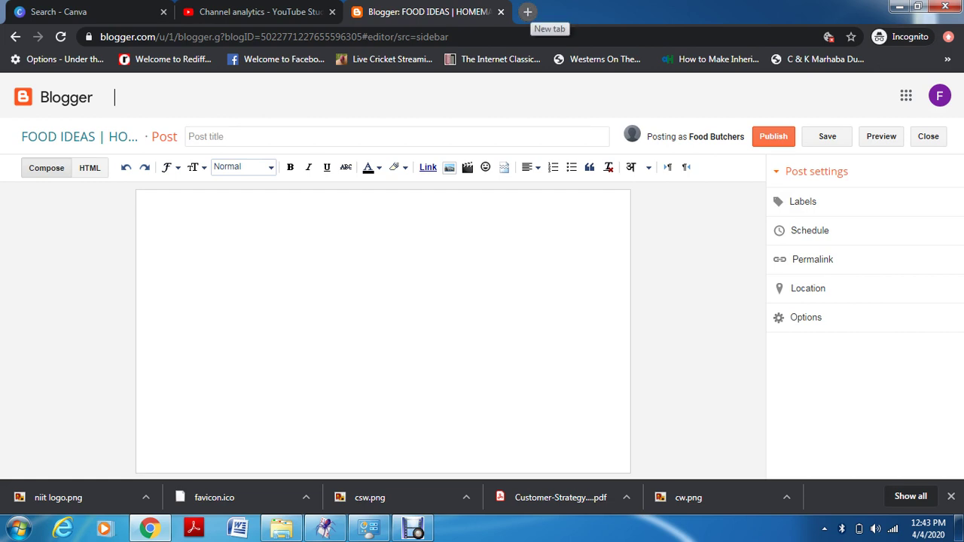
# Open a blank browser tab beside the Blogger post editor
pyautogui.click(528, 11)
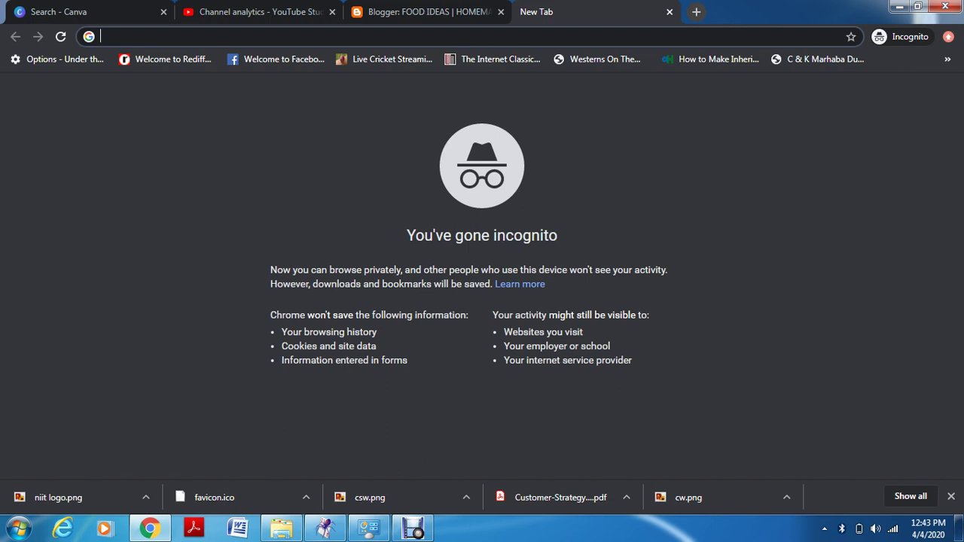
# Search the web for 'chocolate cake recipe'
pyautogui.write('chocola')
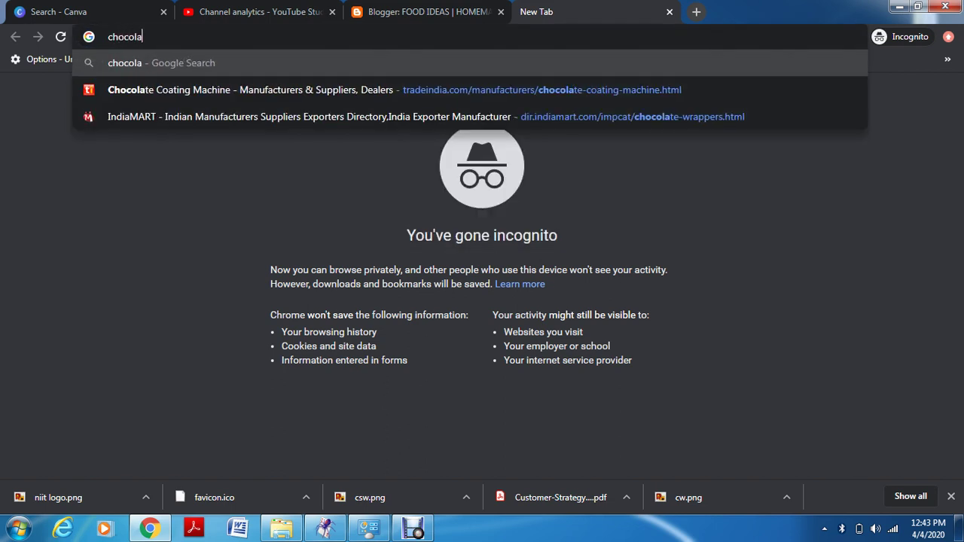
pyautogui.write('te c')
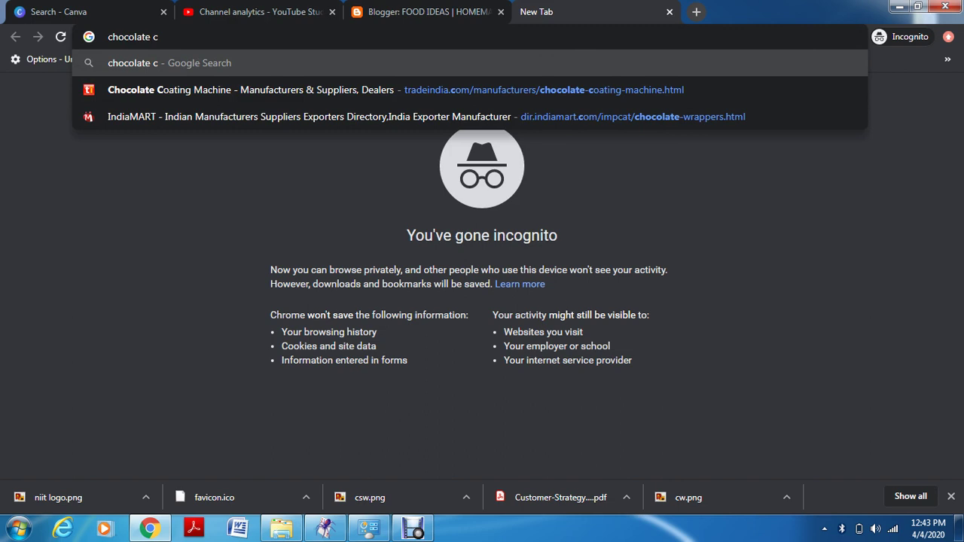
pyautogui.write('akerec')
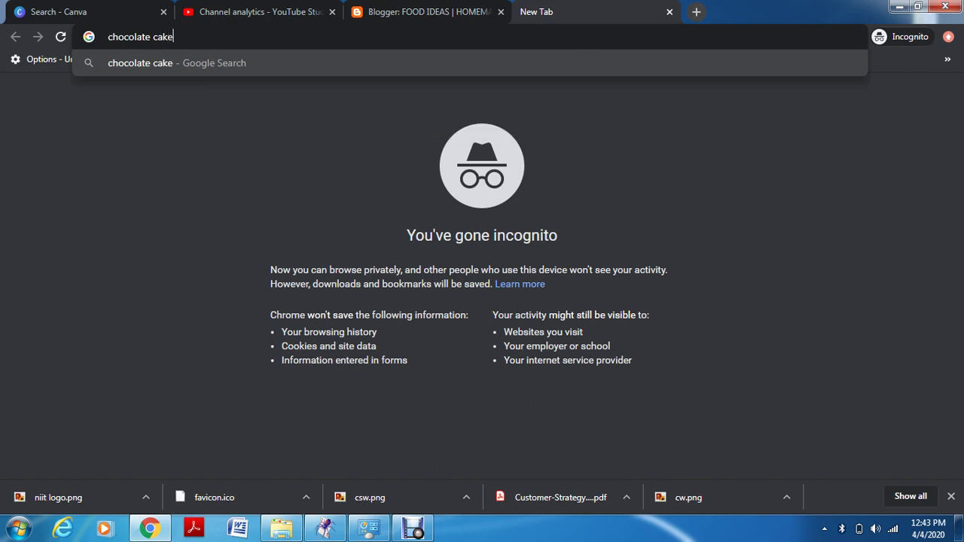
pyautogui.write('ipe')
pyautogui.press('Return')
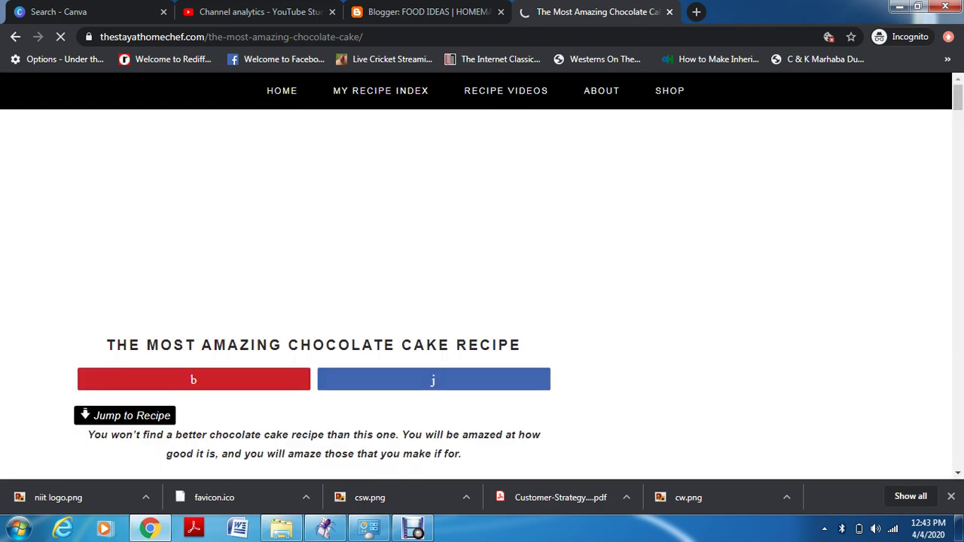
# Scroll through The Stay At Home Chef page and jump to the recipe card
pyautogui.scroll(-8, 482, 272)
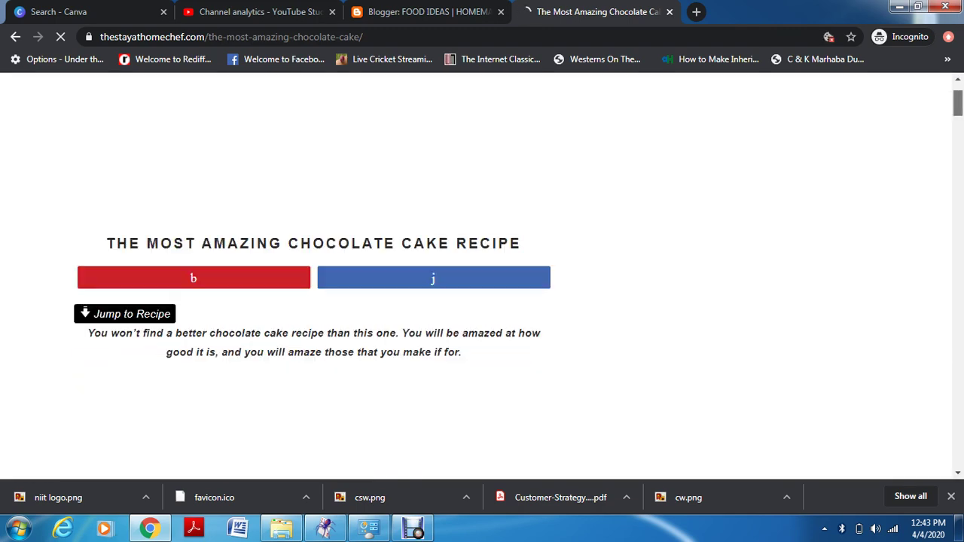
pyautogui.scroll(-7, 314, 276)
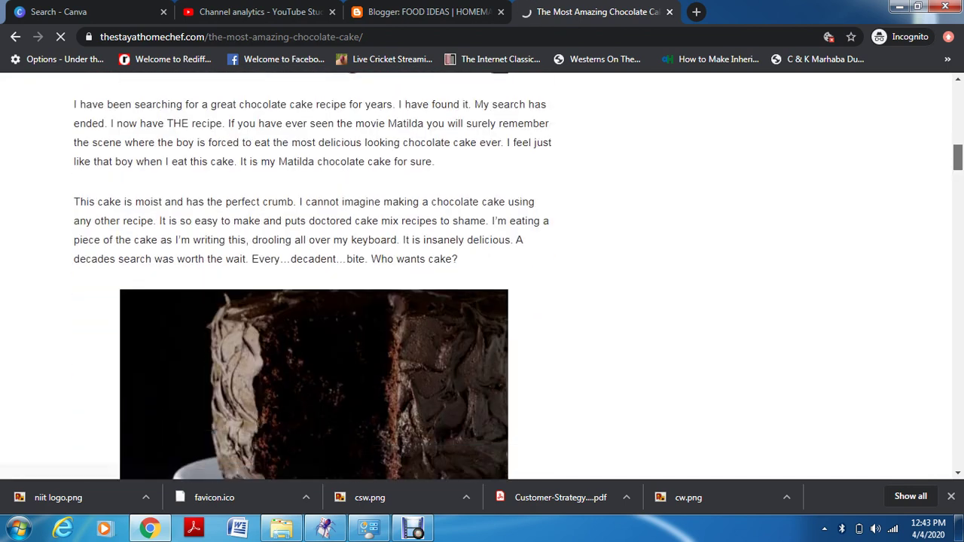
pyautogui.scroll(-6, 313, 276)
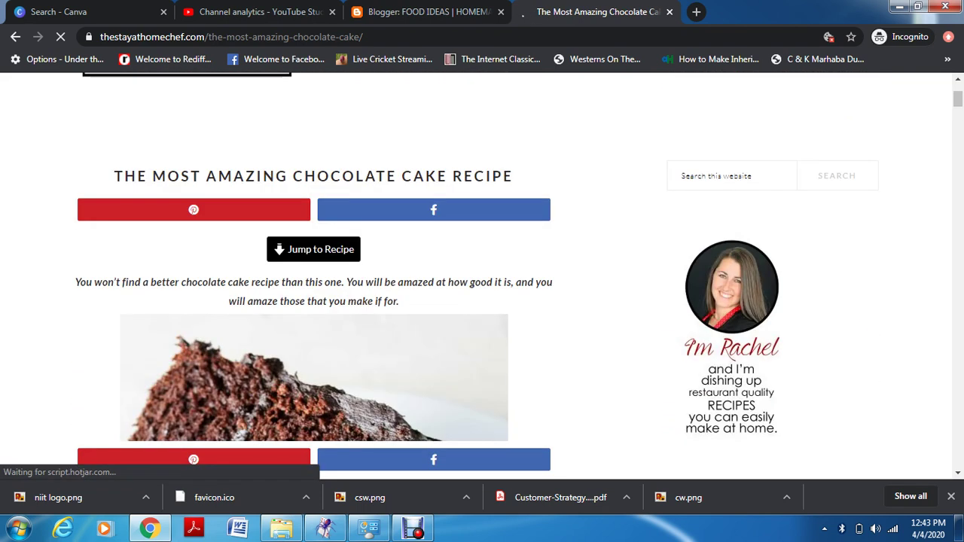
pyautogui.scroll(-6, 482, 271)
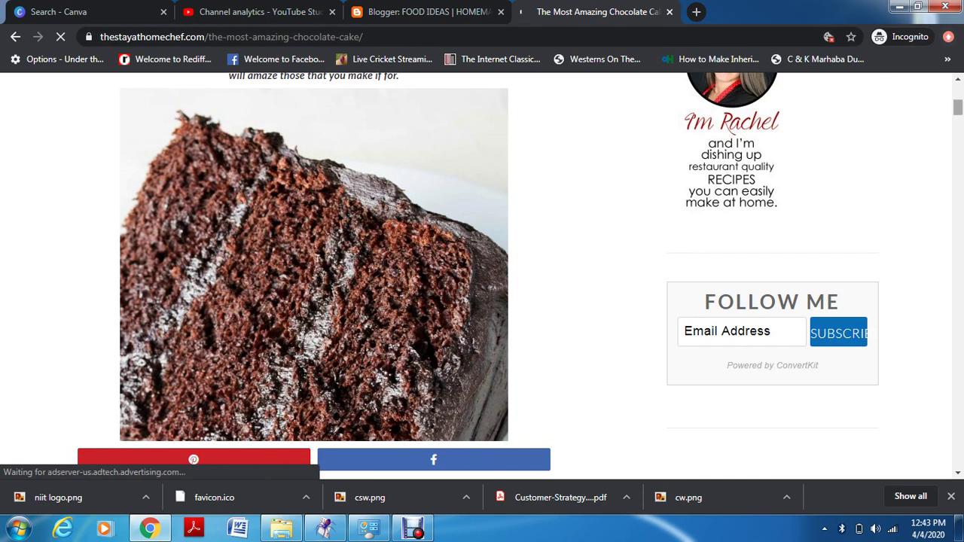
pyautogui.rightClick(786, 96)
pyautogui.press('Escape')
pyautogui.click(312, 248)
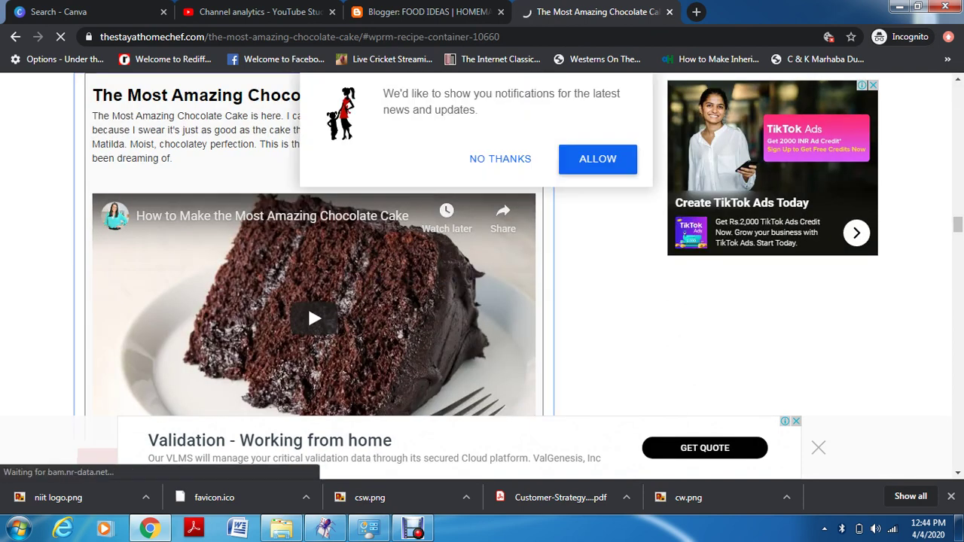
# Select the recipe's ingredients, instructions and frosting steps for copying
pyautogui.scroll(-6, 314, 245)
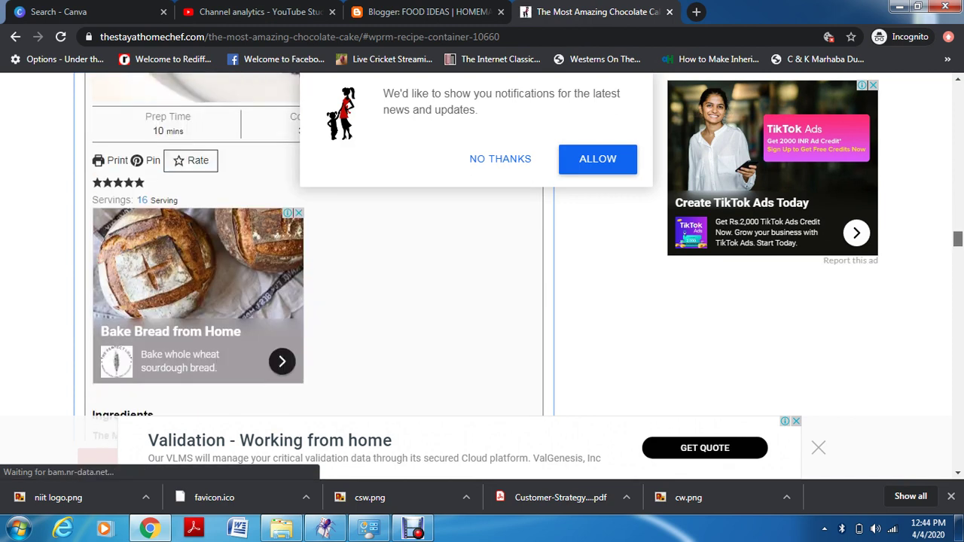
pyautogui.scroll(-2, 314, 245)
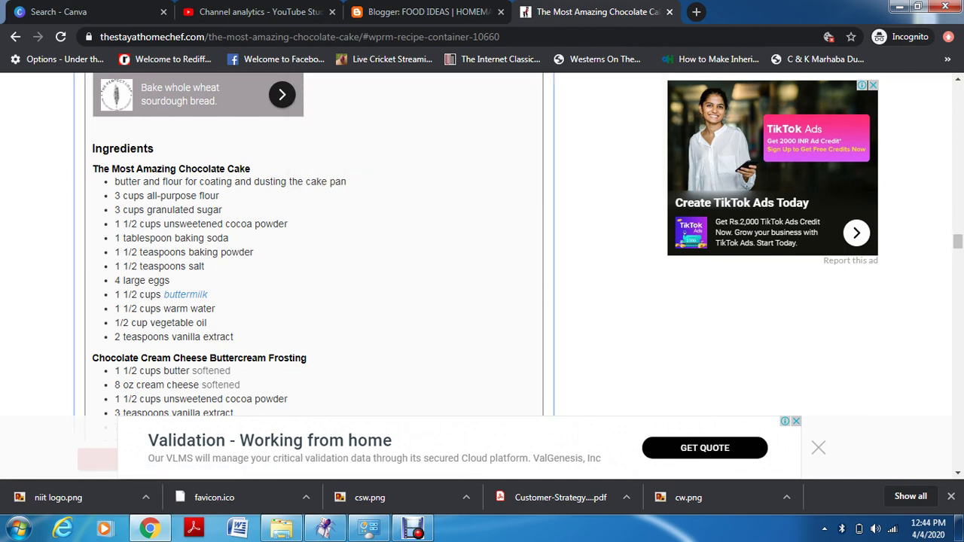
pyautogui.moveTo(92, 149); pyautogui.dragTo(241, 426)
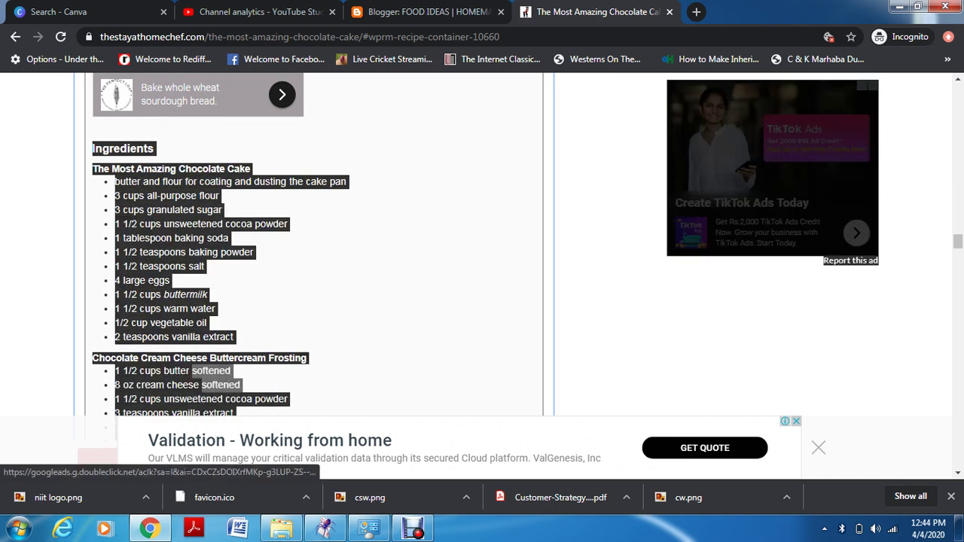
pyautogui.click(241, 426)
pyautogui.scroll(-2, 241, 425)
pyautogui.scroll(-10, 241, 426)
pyautogui.moveTo(92, 76); pyautogui.dragTo(502, 391)
pyautogui.rightClick(502, 391)
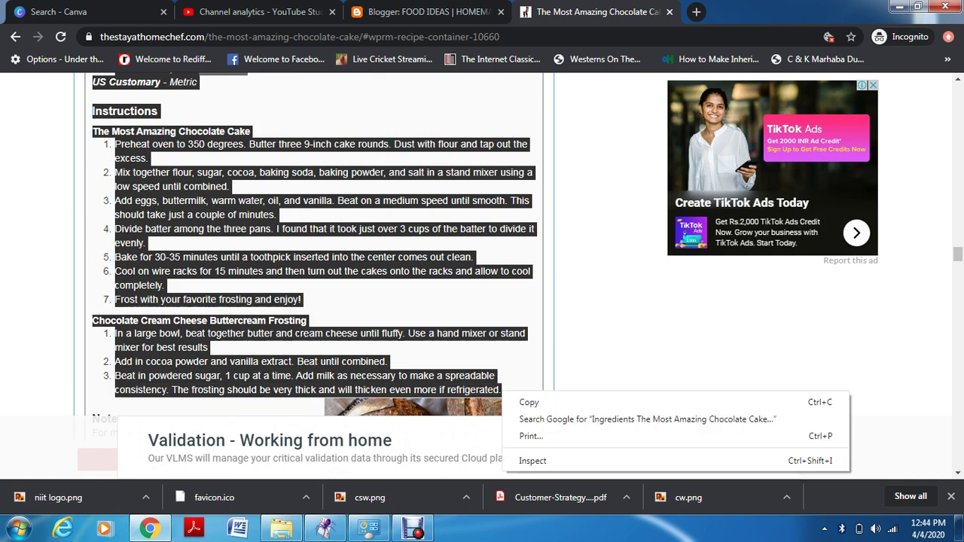
# Paste into the empty post body and erase the wrongly pasted Customer Strategy text
pyautogui.hotkey('ctrl', 'c')
pyautogui.hotkey('ctrl', 'shift', 'Tab')
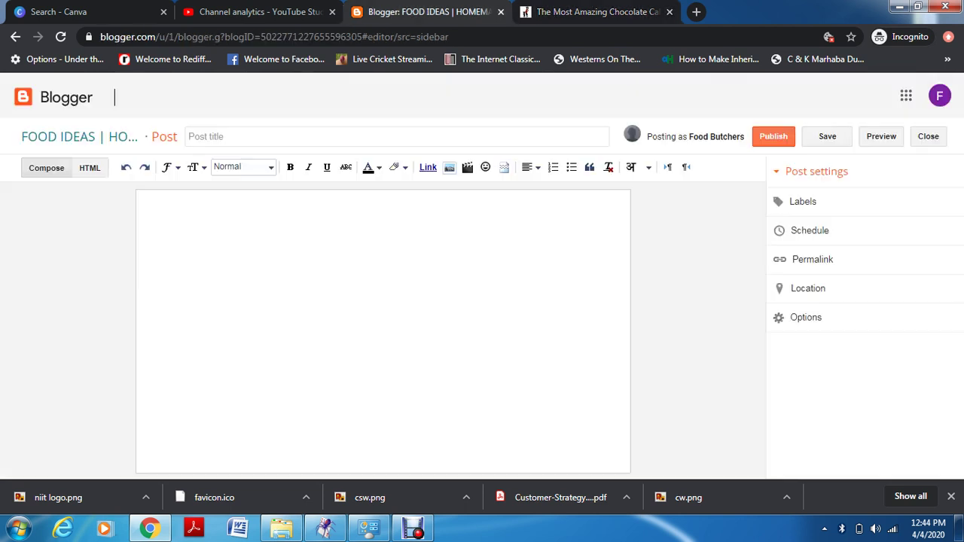
pyautogui.click(147, 201)
pyautogui.hotkey('ctrl', 'v')
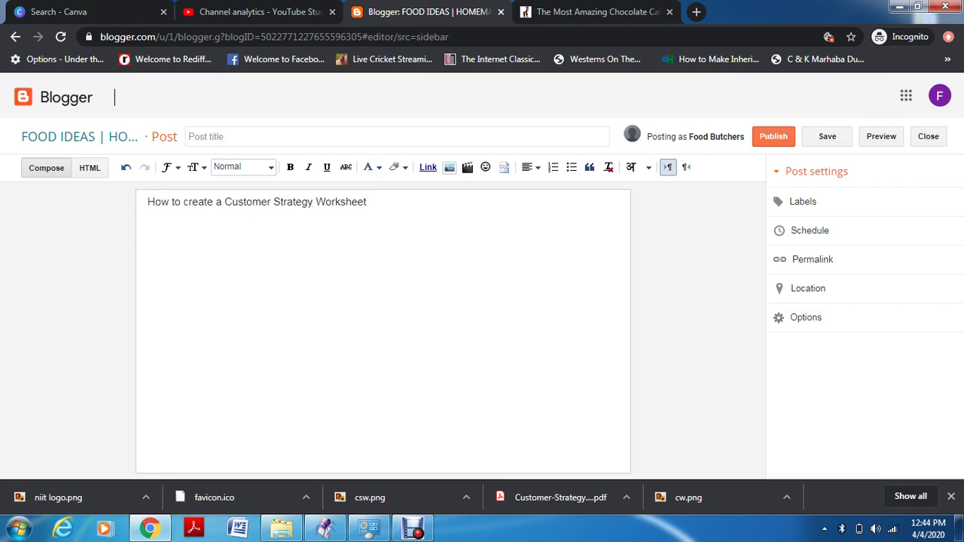
pyautogui.press('BackSpace')
pyautogui.press('BackSpace')
pyautogui.press('BackSpace')
pyautogui.press('BackSpace')
pyautogui.press('BackSpace')
pyautogui.press('BackSpace')
pyautogui.press('BackSpace')
pyautogui.press('BackSpace')
pyautogui.press('BackSpace')
pyautogui.press('BackSpace')
pyautogui.press('BackSpace')
pyautogui.press('BackSpace')
pyautogui.press('BackSpace')
pyautogui.press('BackSpace')
pyautogui.press('BackSpace')
pyautogui.press('BackSpace')
pyautogui.press('BackSpace')
pyautogui.press('BackSpace')
pyautogui.press('BackSpace')
pyautogui.press('BackSpace')
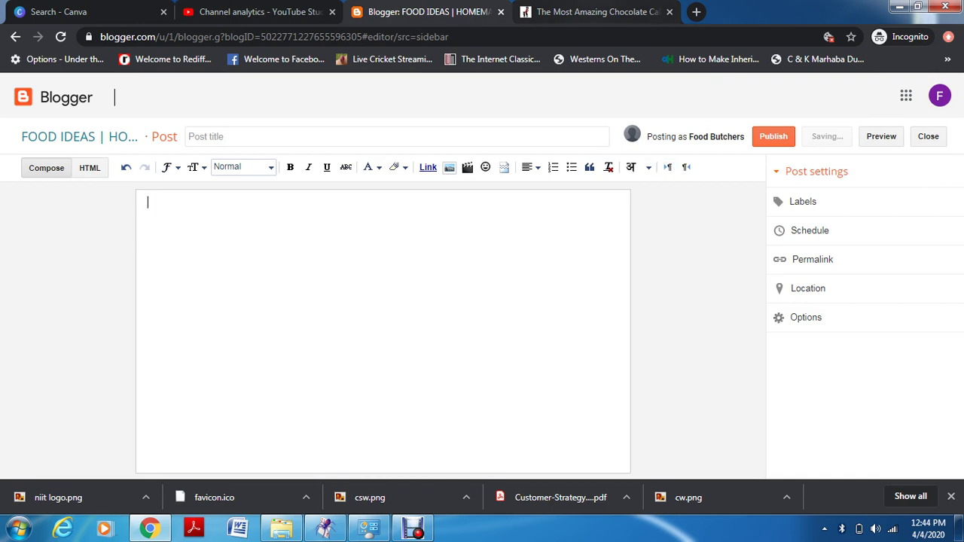
# Copy the selected chocolate cake recipe text and paste it into the post body
pyautogui.hotkey('ctrl', 'Tab')
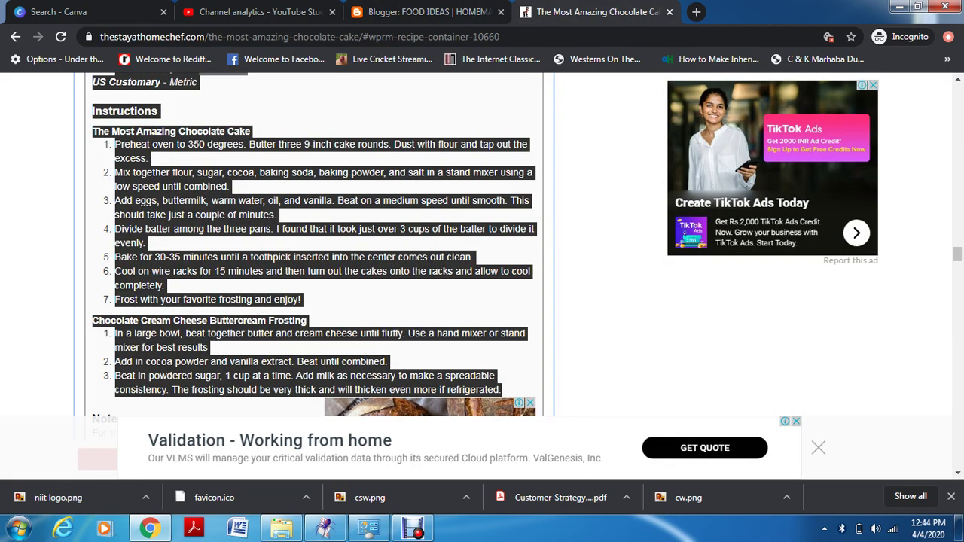
pyautogui.rightClick(194, 200)
pyautogui.click(226, 209)
pyautogui.click(418, 12)
pyautogui.hotkey('ctrl', 'v')
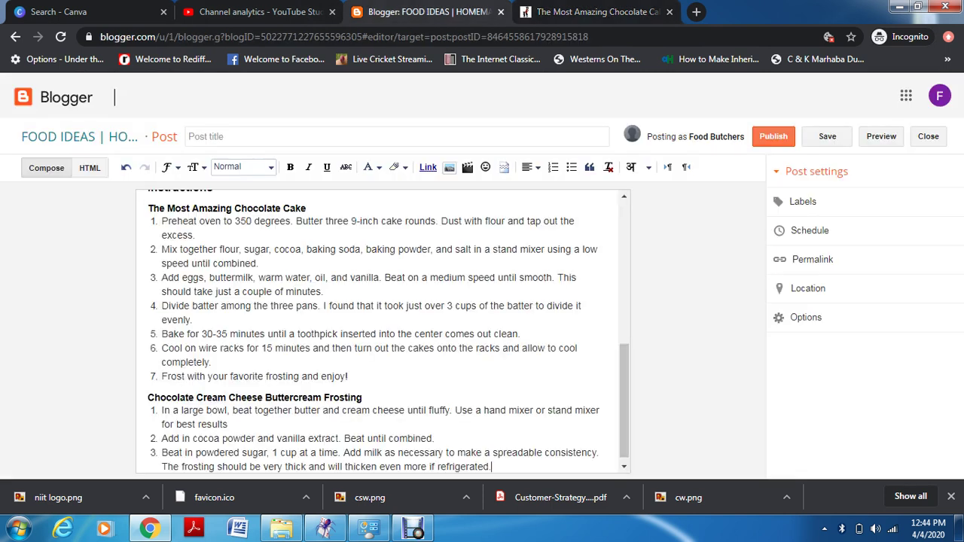
pyautogui.scroll(3, 383, 332)
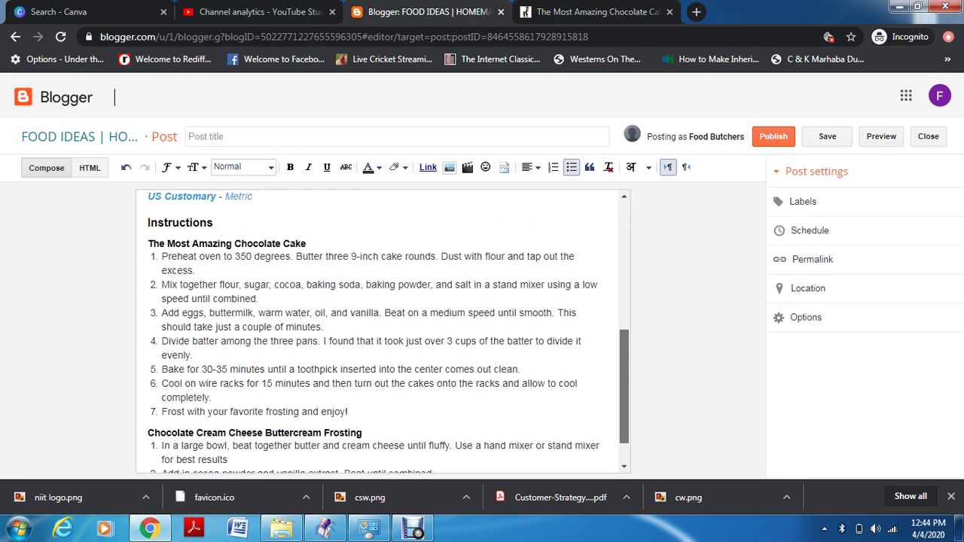
pyautogui.scroll(-3, 383, 332)
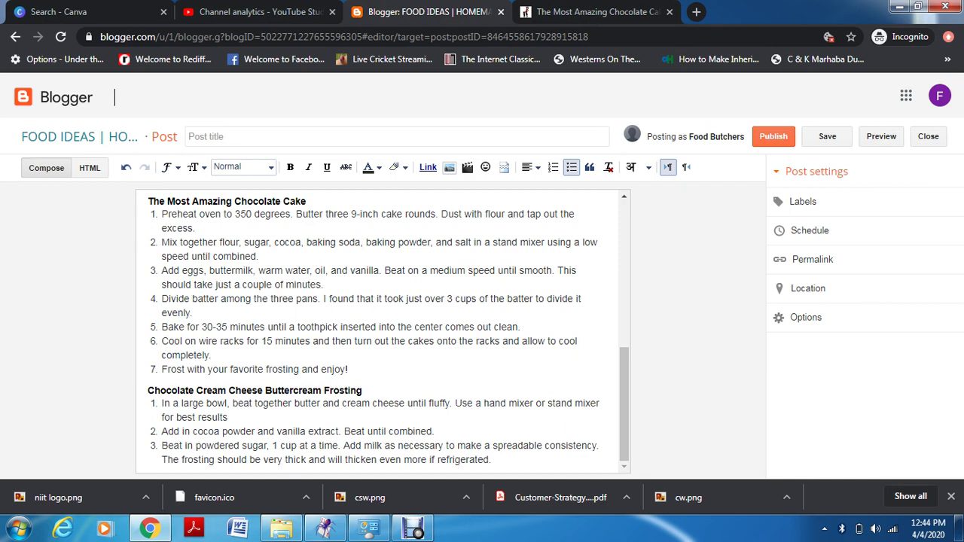
pyautogui.hotkey('ctrl', 'Tab')
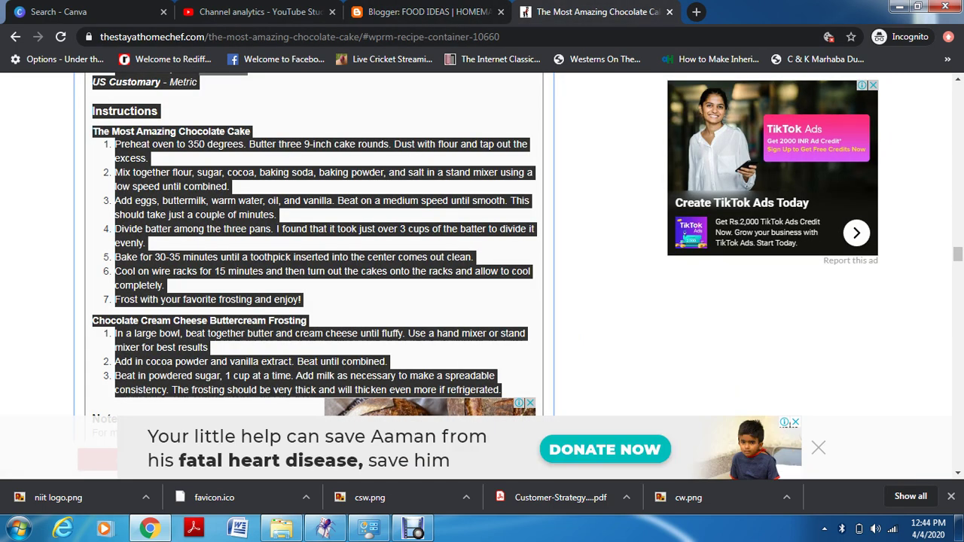
# Copy the chocolate cake photo from the recipe page and return to the Blogger editor
pyautogui.scroll(-1, 314, 245)
pyautogui.scroll(-2, 315, 244)
pyautogui.scroll(3, 315, 244)
pyautogui.scroll(6, 315, 244)
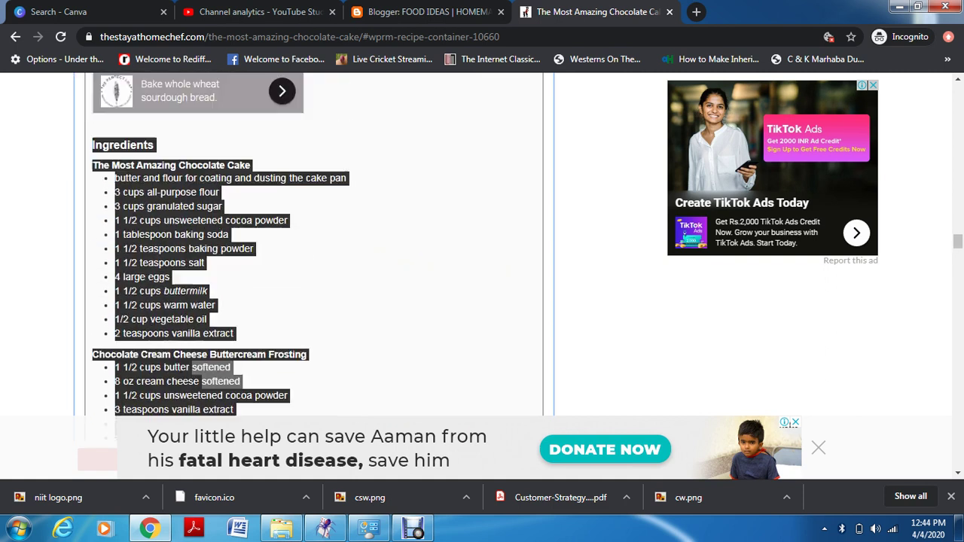
pyautogui.scroll(2, 315, 244)
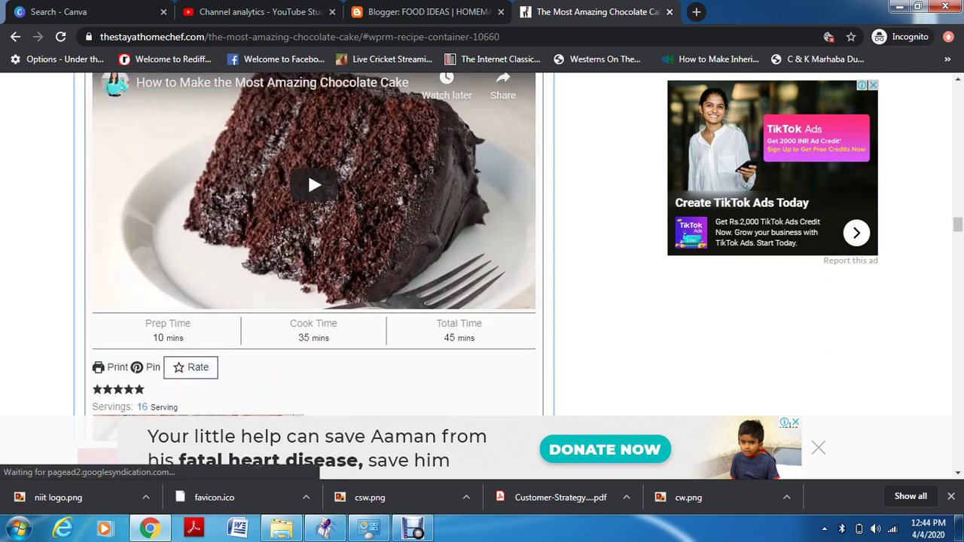
pyautogui.scroll(1, 315, 244)
pyautogui.scroll(8, 315, 244)
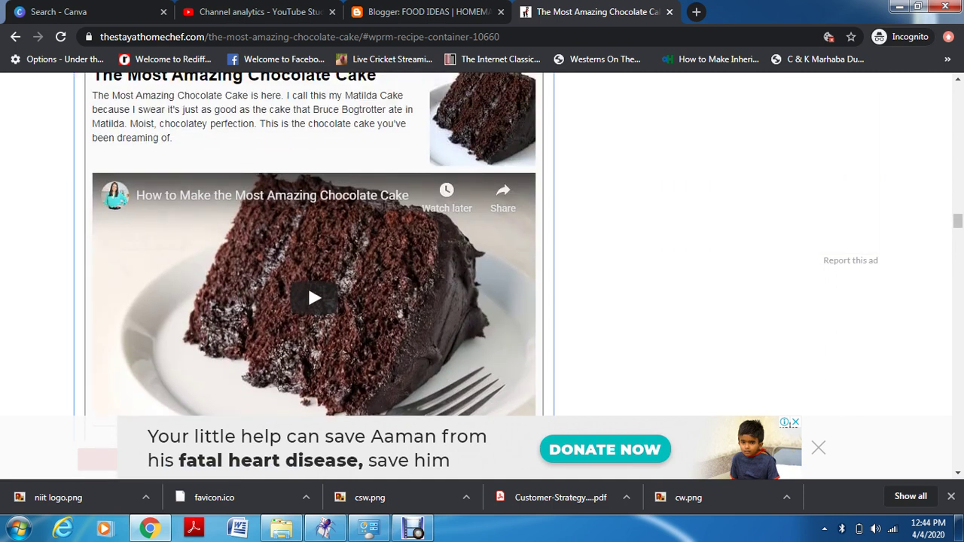
pyautogui.scroll(8, 314, 244)
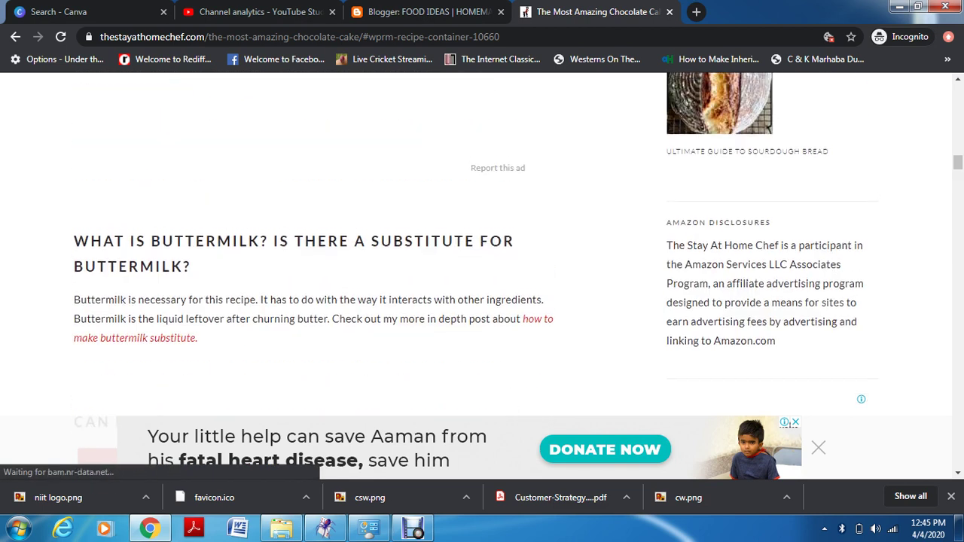
pyautogui.scroll(8, 315, 244)
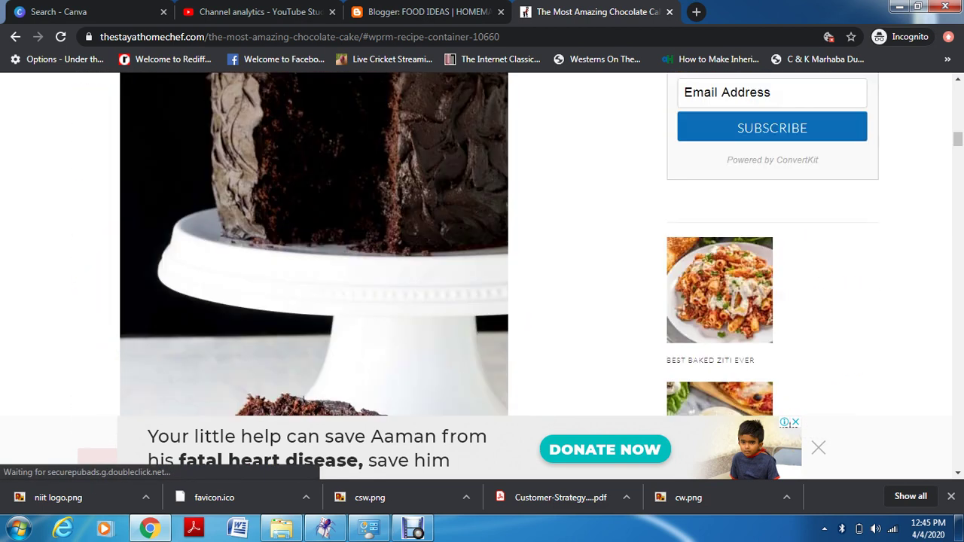
pyautogui.rightClick(256, 263)
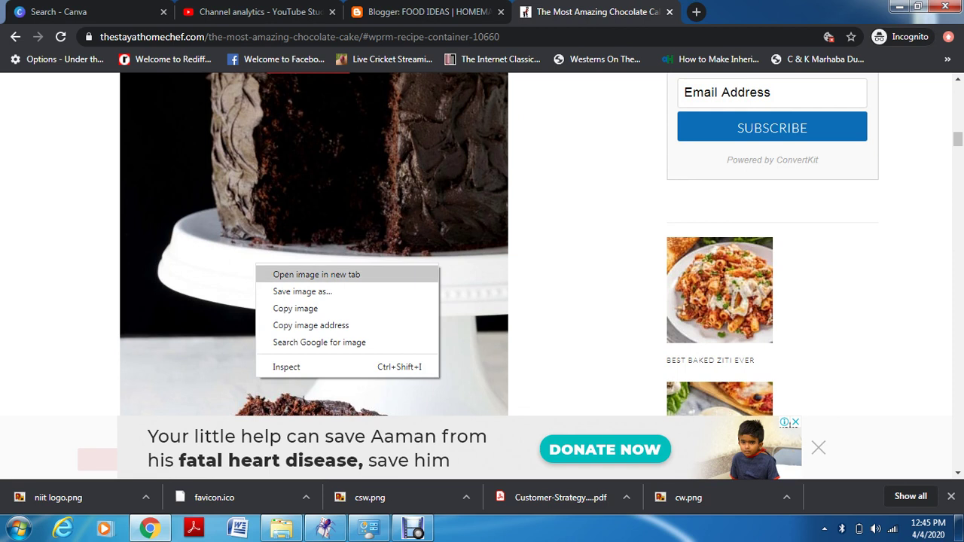
pyautogui.click(295, 308)
pyautogui.click(430, 11)
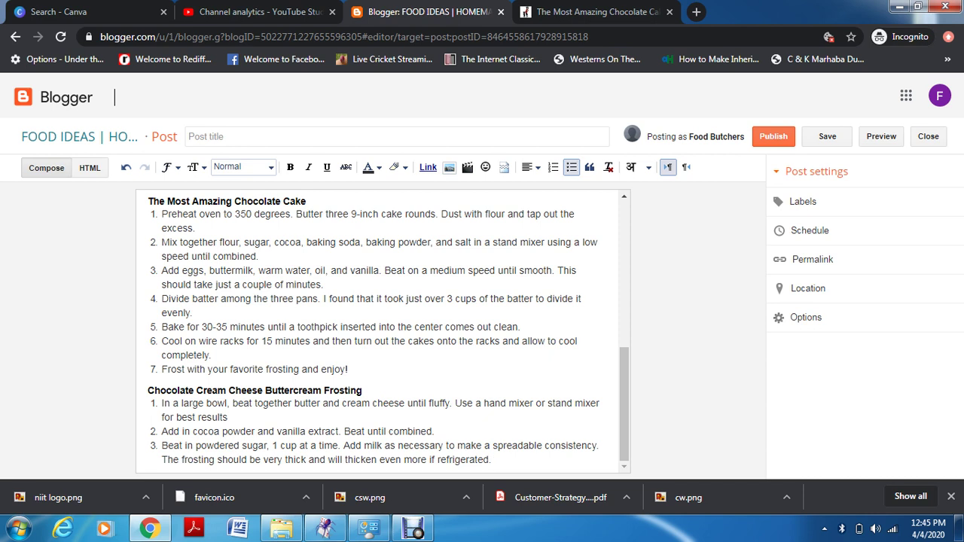
# Paste the cake photo on a new line below step 7 and set it to Medium size
pyautogui.press('Return')
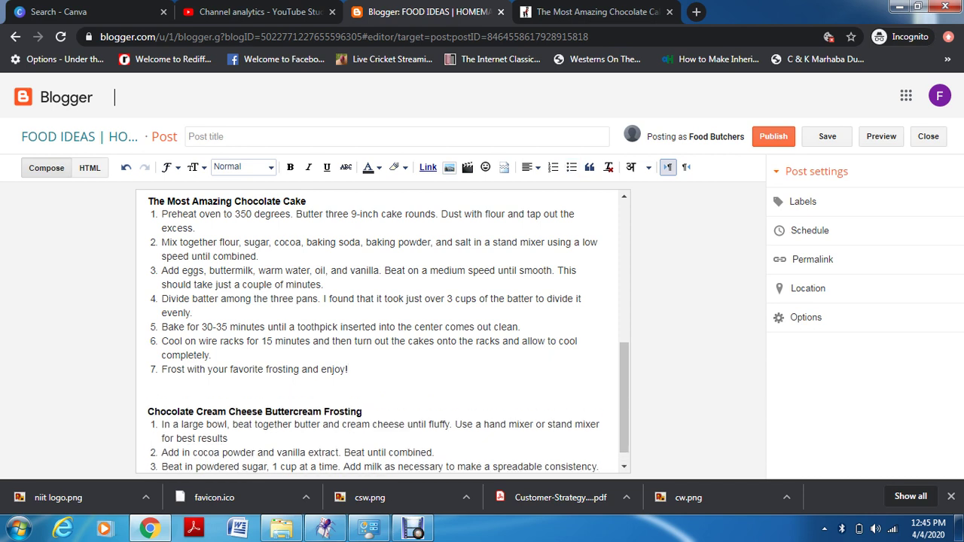
pyautogui.hotkey('ctrl', 'v')
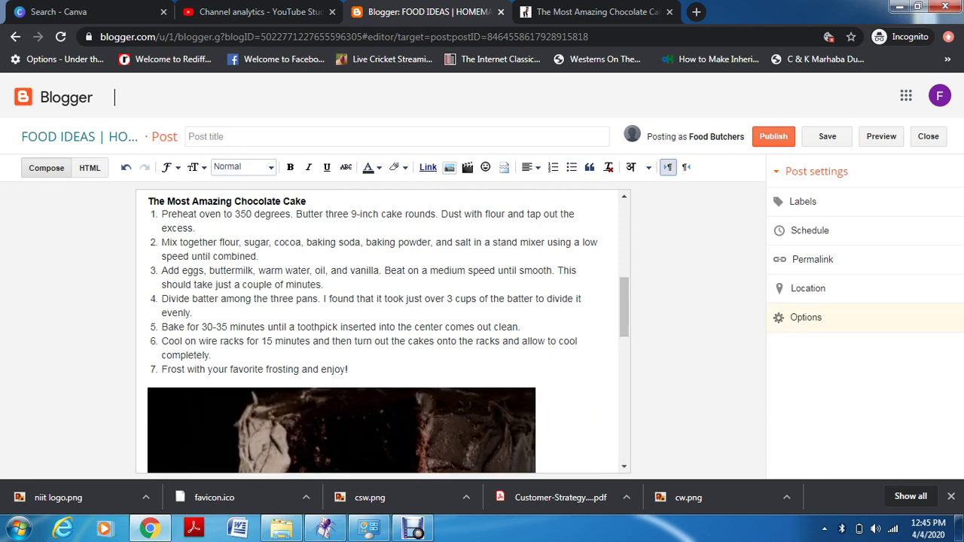
pyautogui.scroll(-3, 384, 331)
pyautogui.scroll(2, 384, 331)
pyautogui.scroll(-2, 384, 332)
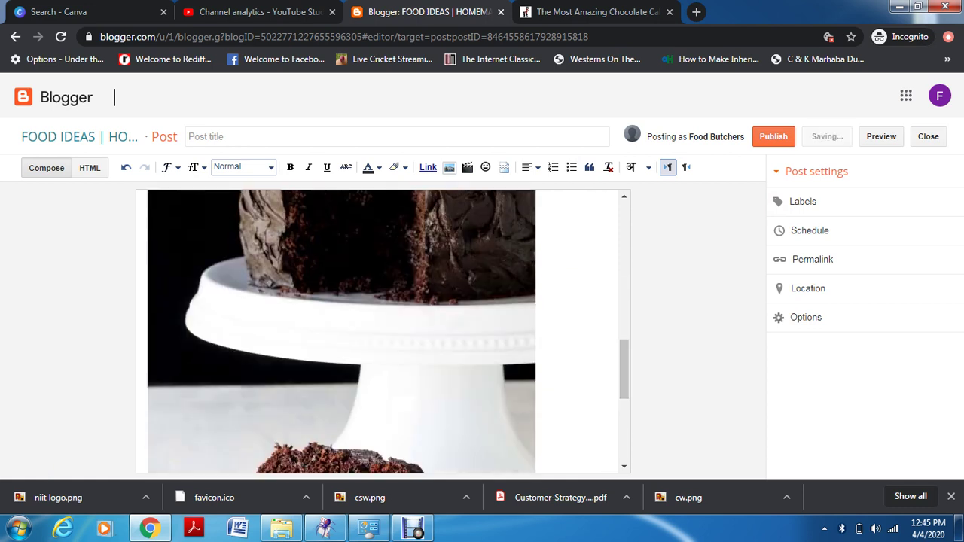
pyautogui.scroll(-5, 388, 332)
pyautogui.scroll(1, 341, 328)
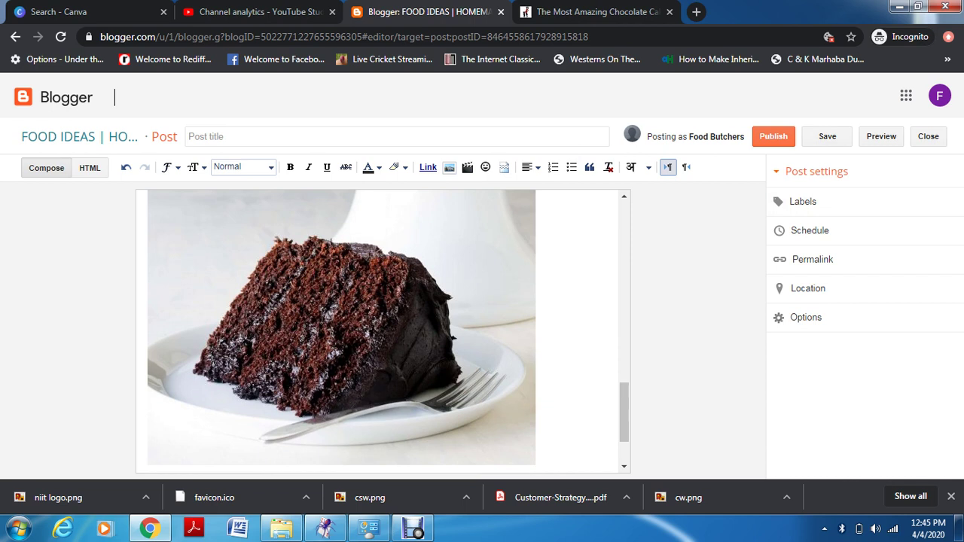
pyautogui.click(342, 328)
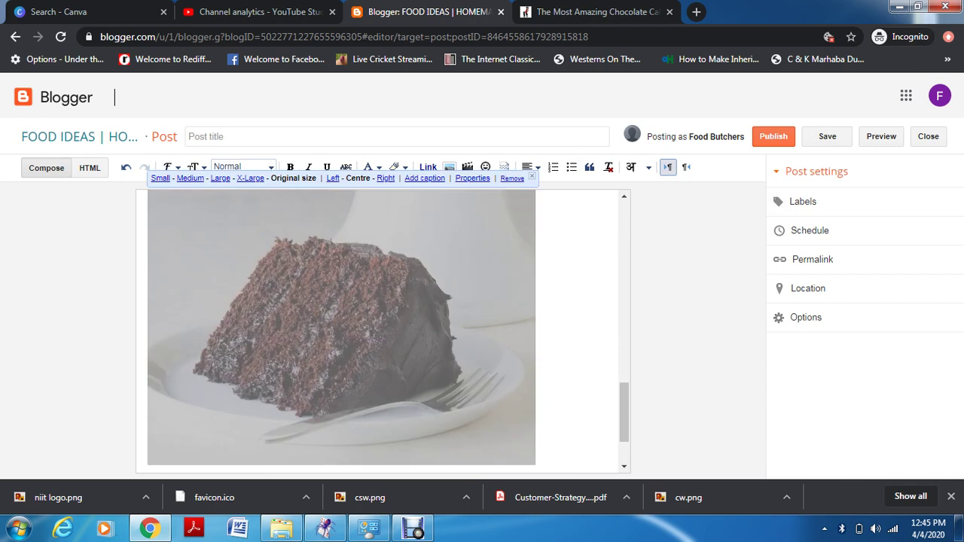
pyautogui.click(190, 178)
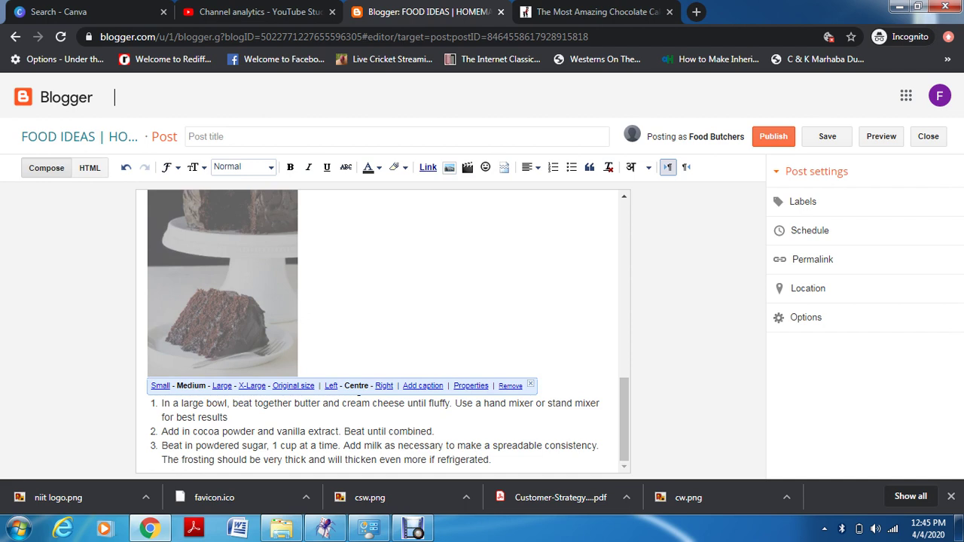
# Set the cake photo to Original size and right-align it, cancelling the link prompt
pyautogui.click(221, 385)
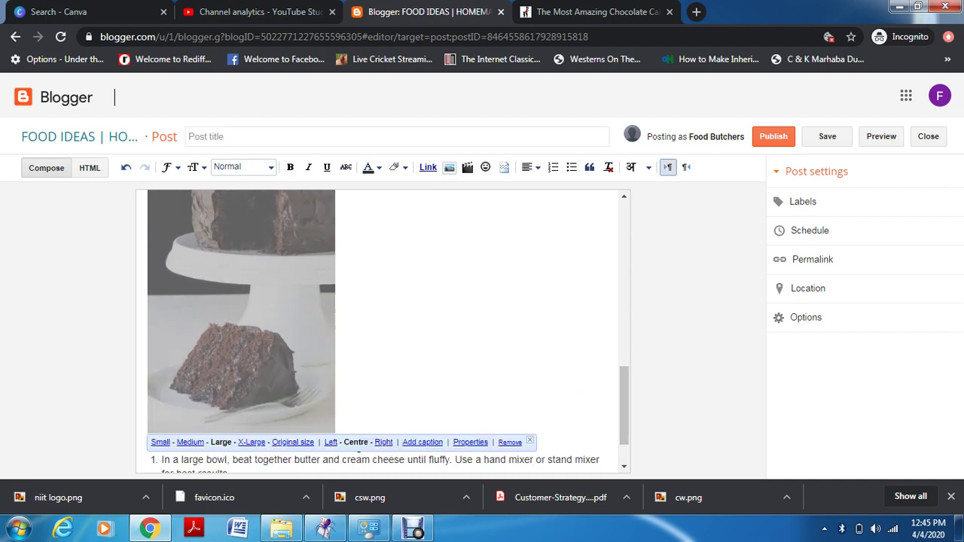
pyautogui.click(293, 442)
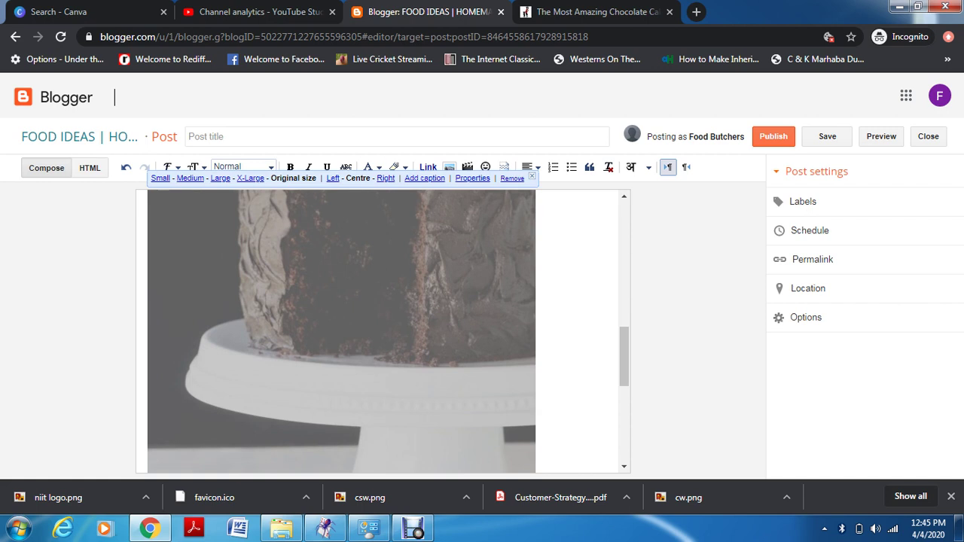
pyautogui.click(386, 177)
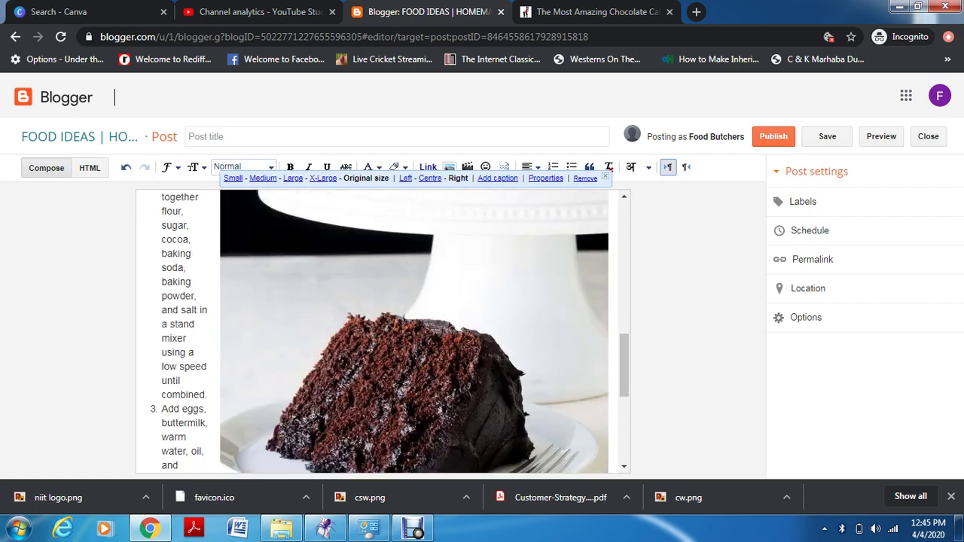
pyautogui.click(428, 166)
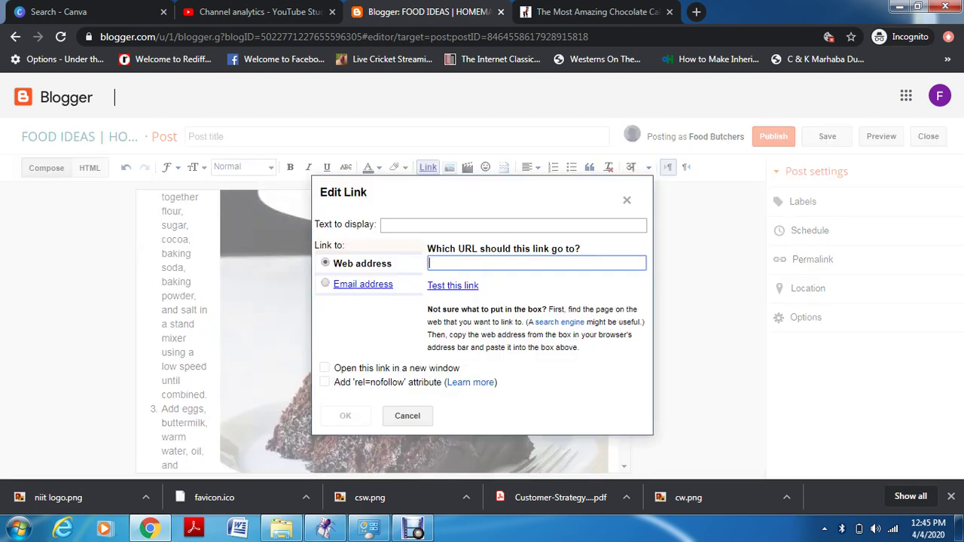
pyautogui.press('Escape')
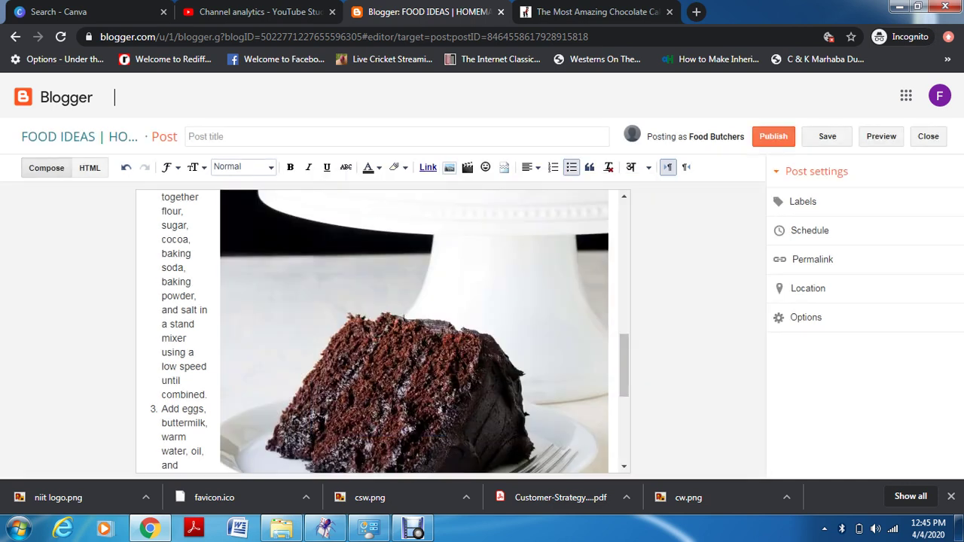
pyautogui.click(208, 395)
pyautogui.scroll(1, 414, 332)
pyautogui.scroll(2, 382, 332)
pyautogui.scroll(-5, 383, 332)
pyautogui.scroll(2, 383, 332)
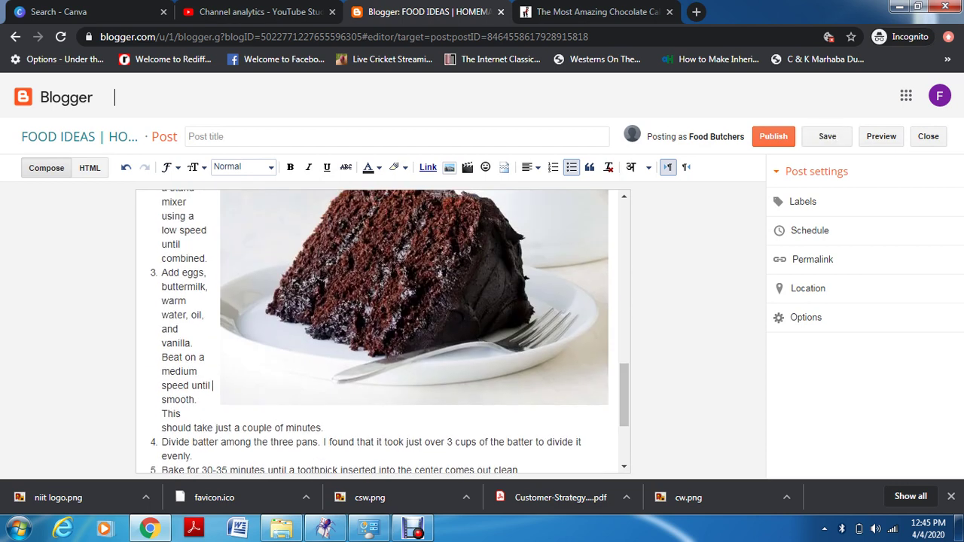
# Centre the cake photo with Ctrl+E and caption it 'chocolate cake'
pyautogui.moveTo(624, 395); pyautogui.dragTo(624, 285)
pyautogui.click(414, 398)
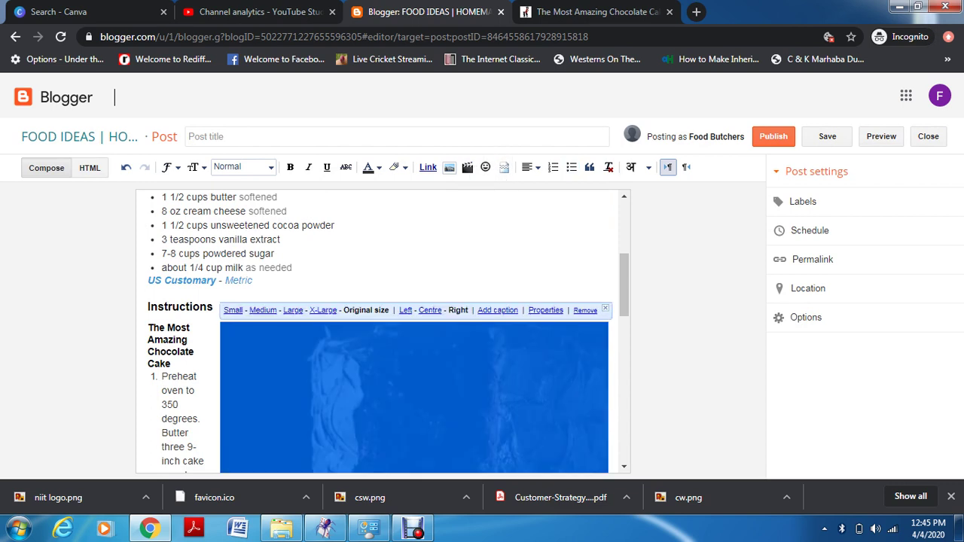
pyautogui.hotkey('ctrl', 'e')
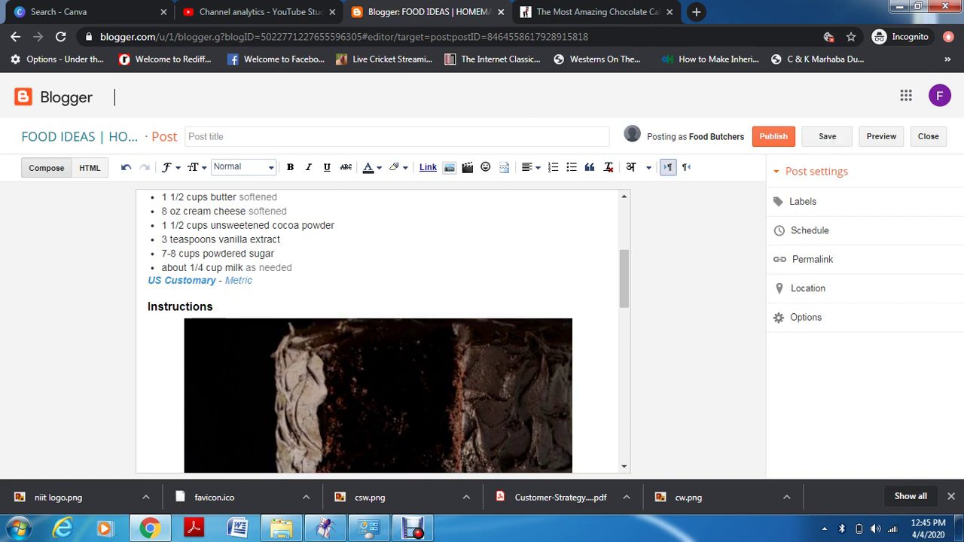
pyautogui.write('c')
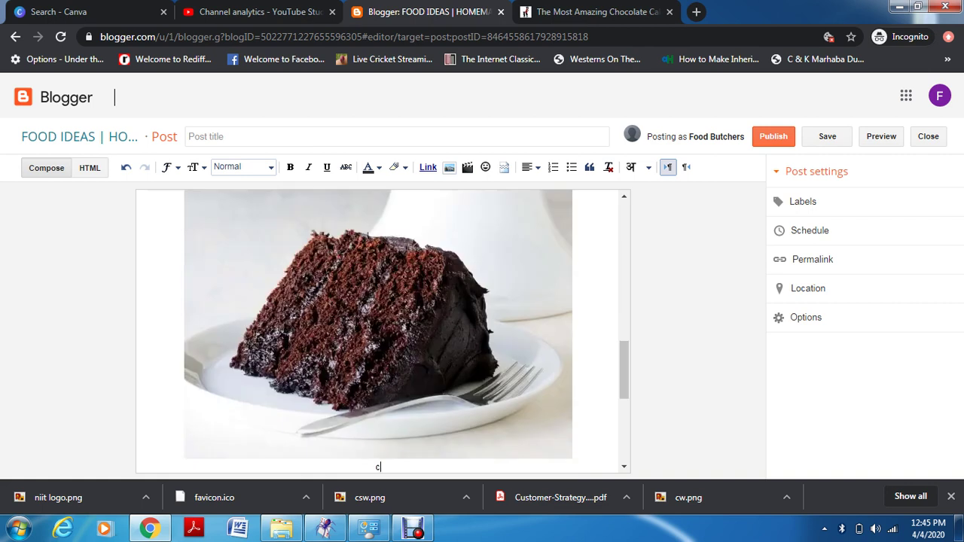
pyautogui.write('hocolate cake')
pyautogui.click(577, 331)
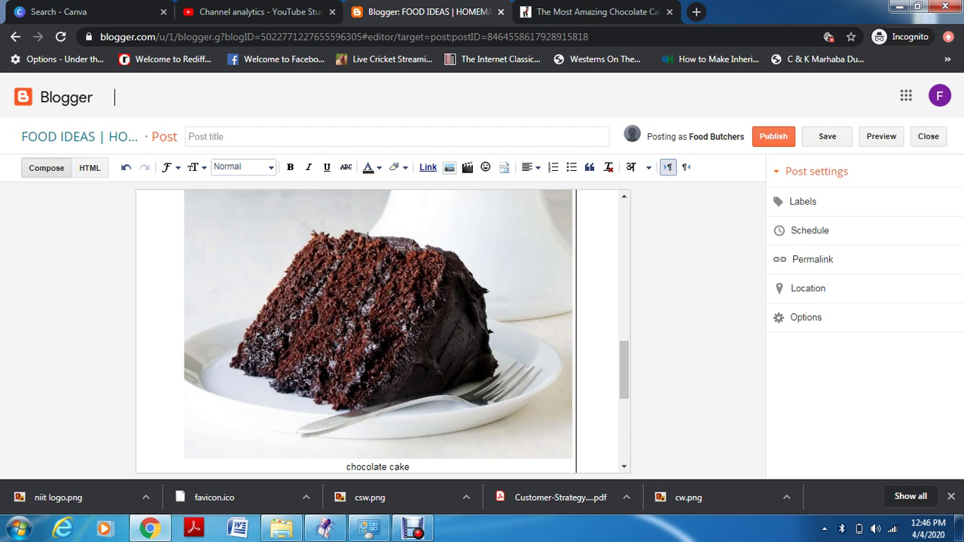
pyautogui.scroll(5, 377, 332)
pyautogui.scroll(-4, 376, 331)
pyautogui.scroll(-3, 377, 331)
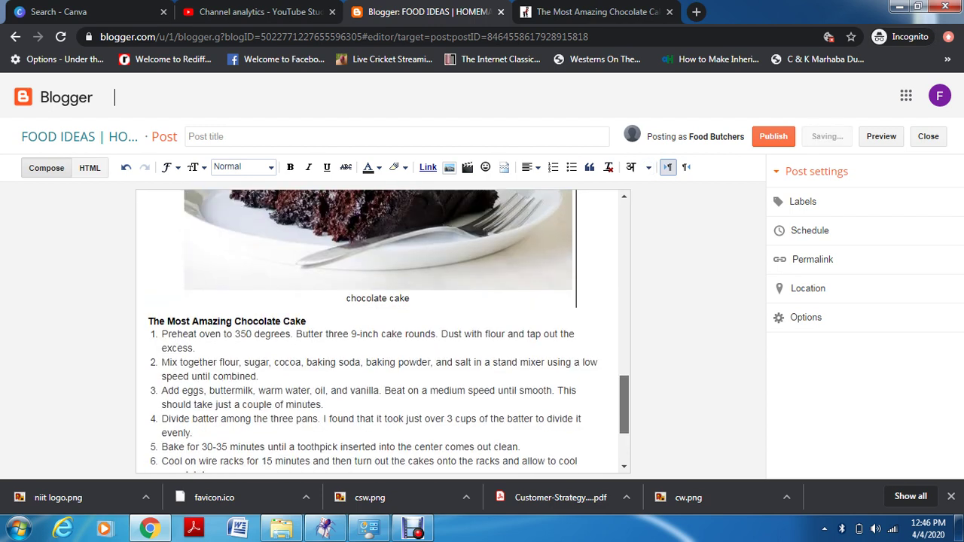
pyautogui.scroll(5, 376, 331)
pyautogui.scroll(2, 389, 332)
pyautogui.scroll(-1, 389, 331)
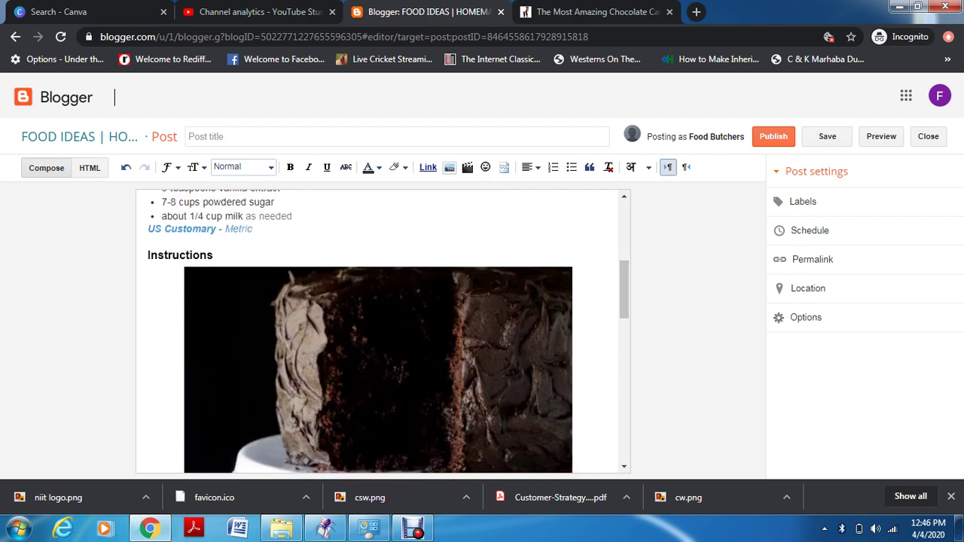
pyautogui.click(379, 369)
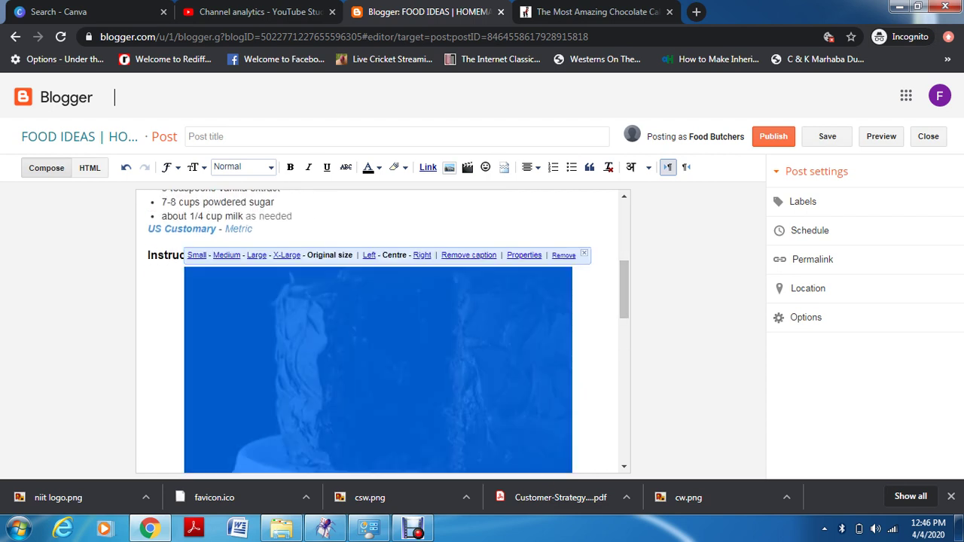
# Set the cake photo's ALT text to 'homemade chocolate cake' in its properties
pyautogui.click(524, 255)
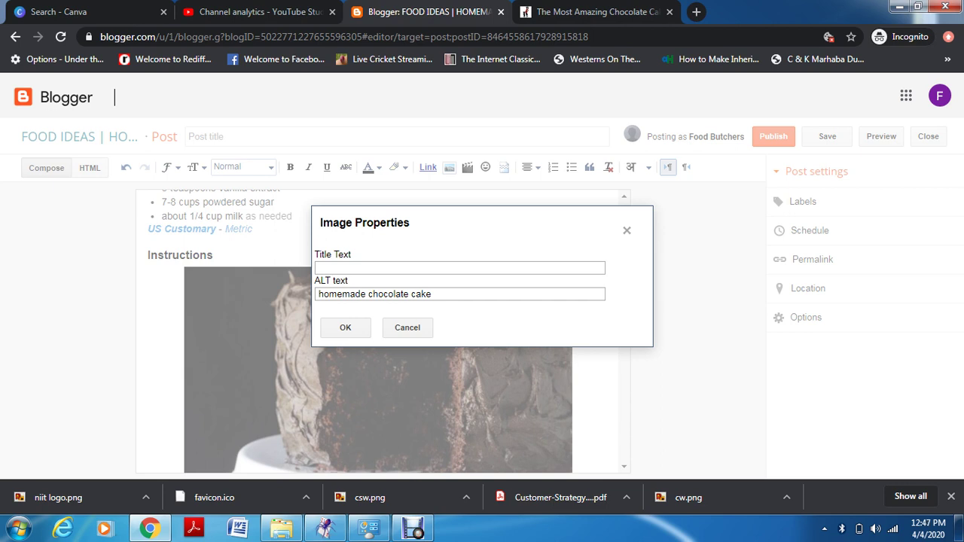
pyautogui.click(345, 327)
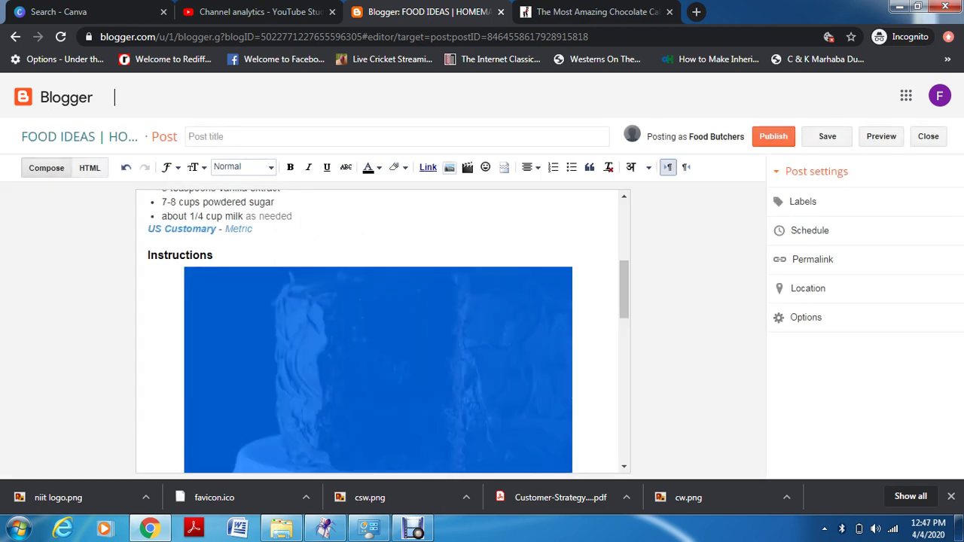
pyautogui.click(292, 216)
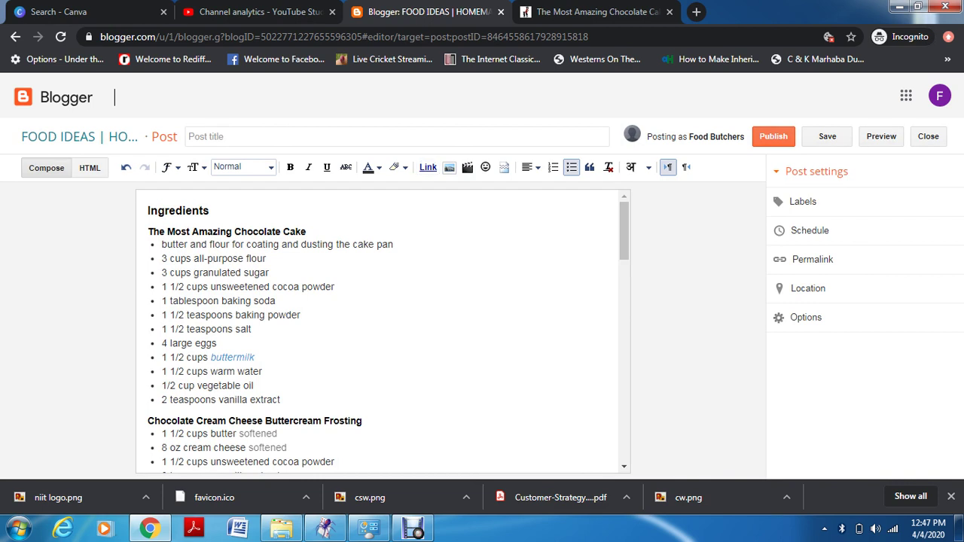
# Strip the link from 'buttermilk' in the cake ingredients so it is plain text
pyautogui.click(235, 357)
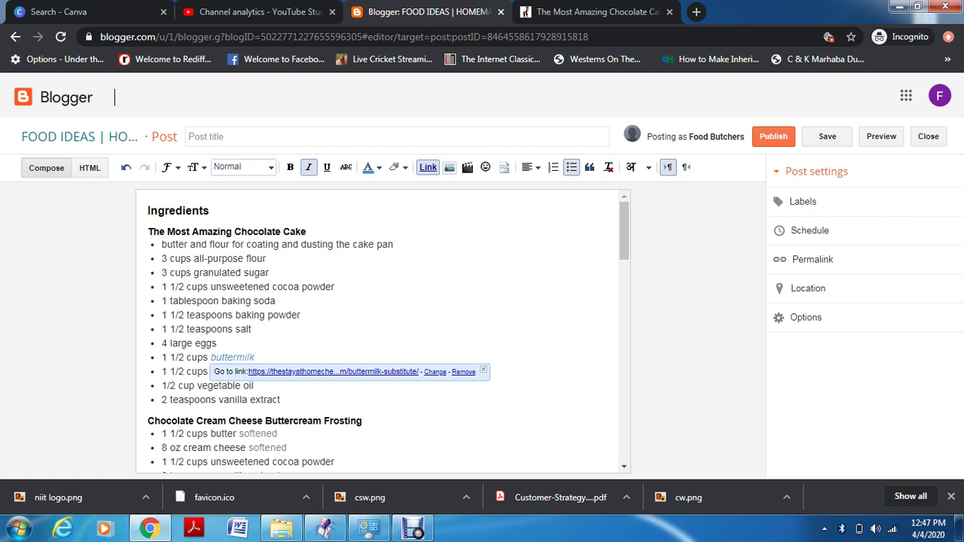
pyautogui.hotkey('shift', 'Home')
pyautogui.press('Right')
pyautogui.hotkey('ctrl', 'z')
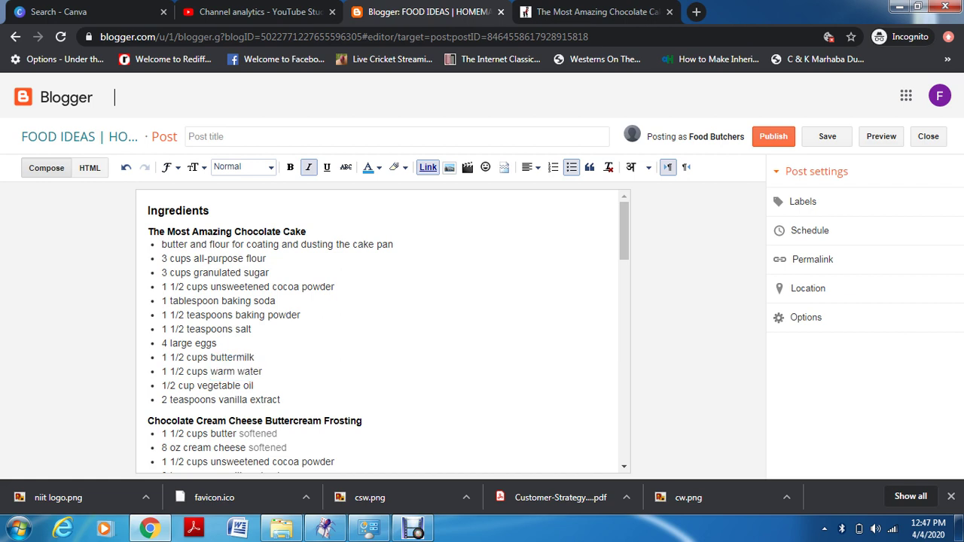
pyautogui.click(301, 315)
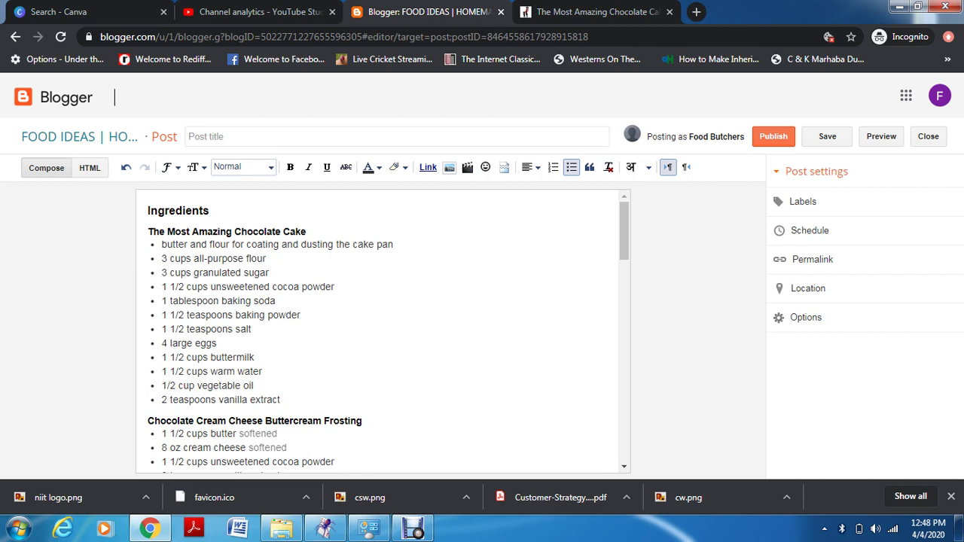
pyautogui.moveTo(270, 272); pyautogui.dragTo(194, 272)
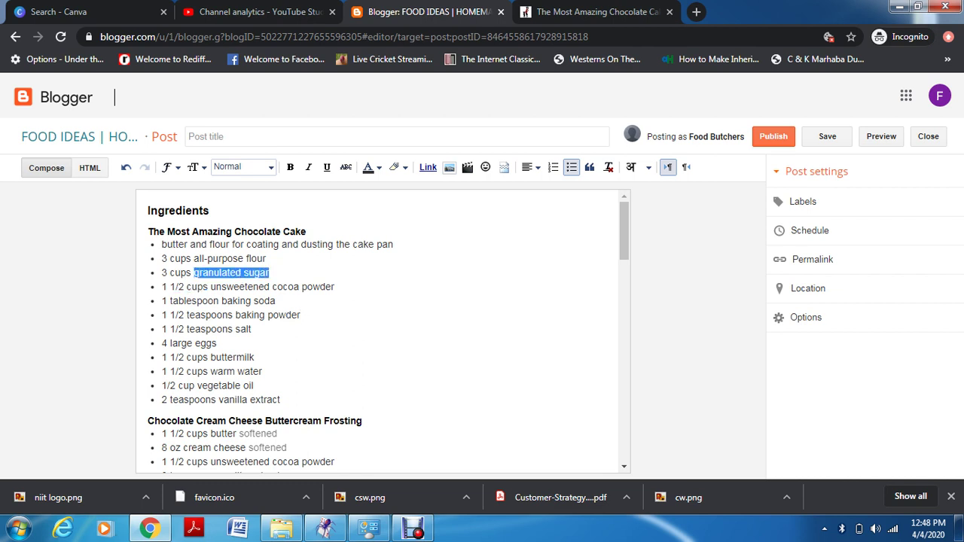
pyautogui.click(428, 167)
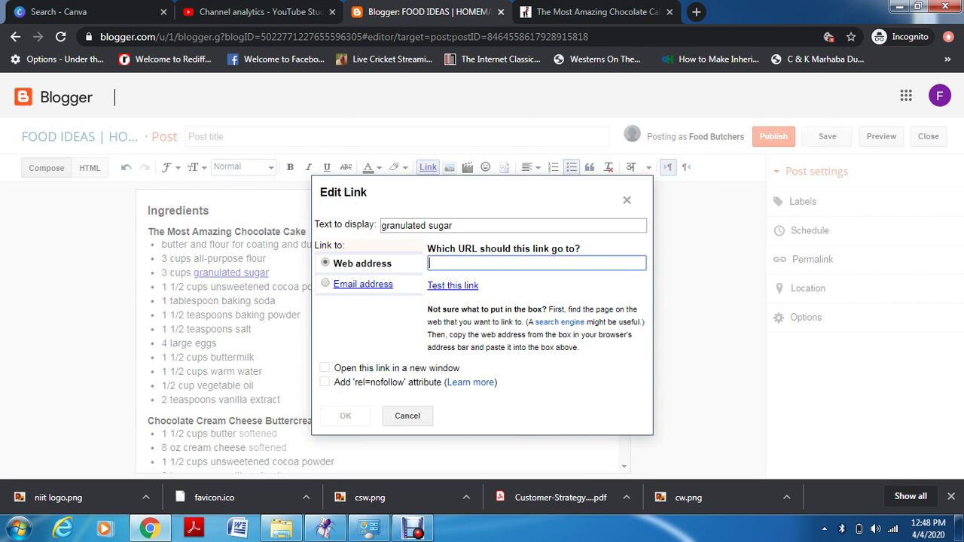
pyautogui.write('www.nn')
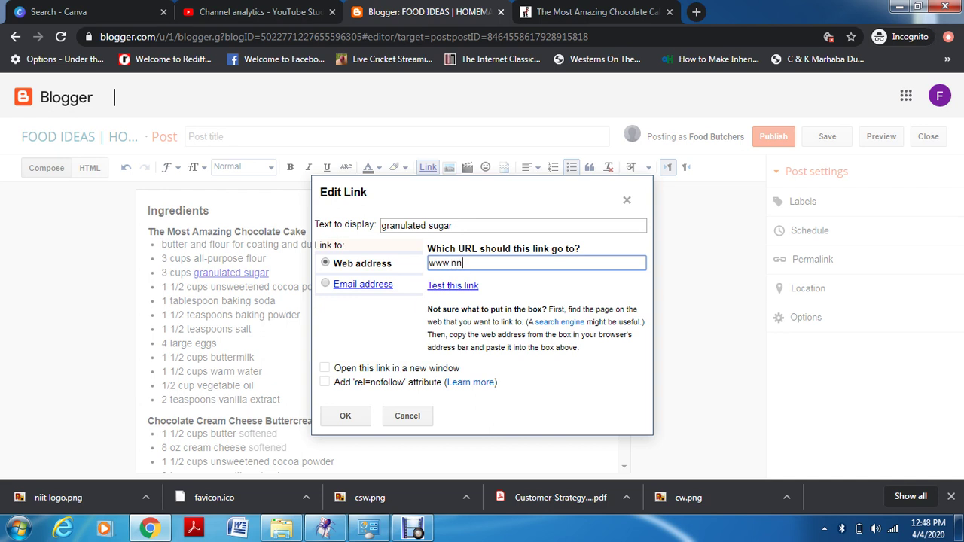
pyautogui.press('BackSpace')
pyautogui.write('iitsrinagar.com')
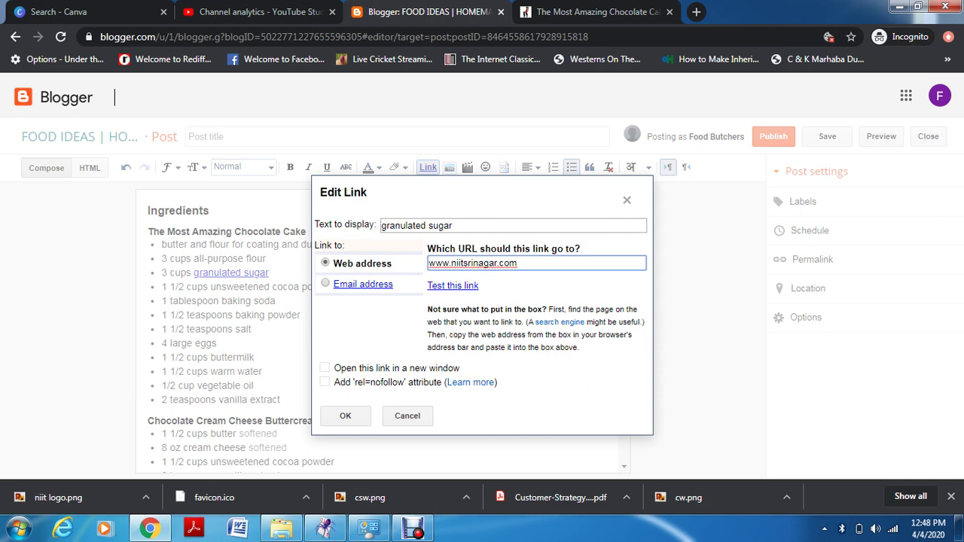
pyautogui.click(325, 382)
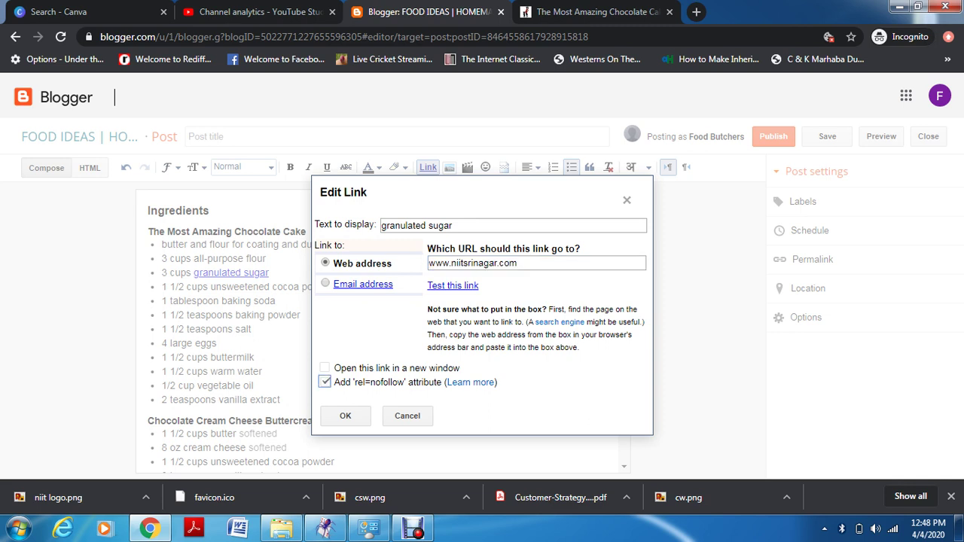
pyautogui.click(345, 415)
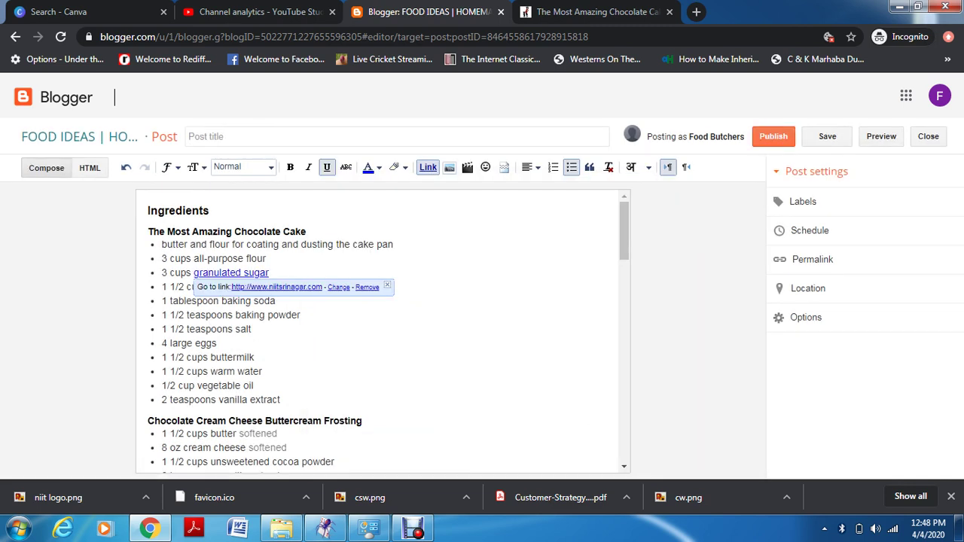
pyautogui.click(217, 343)
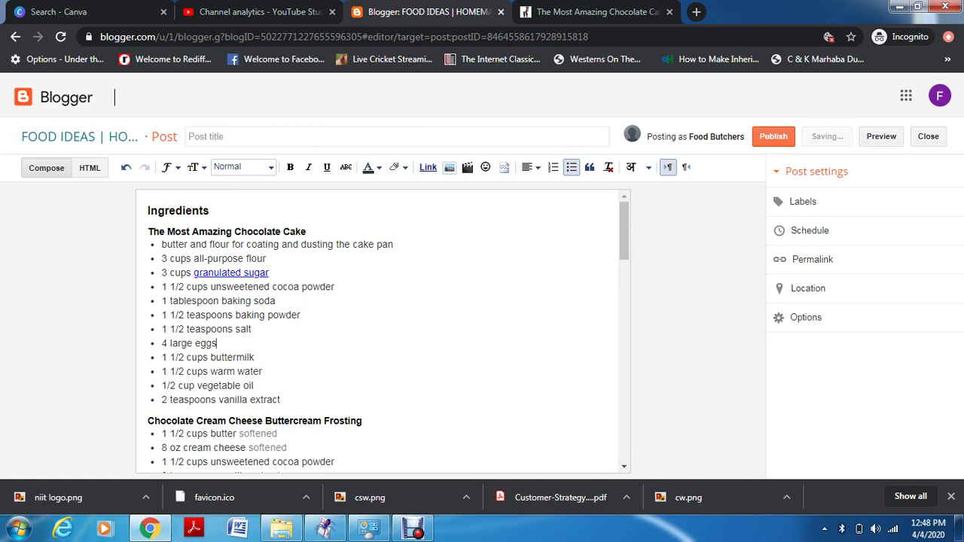
# Remove the test link from 'granulated sugar', leaving it plain text
pyautogui.moveTo(269, 273); pyautogui.dragTo(194, 272)
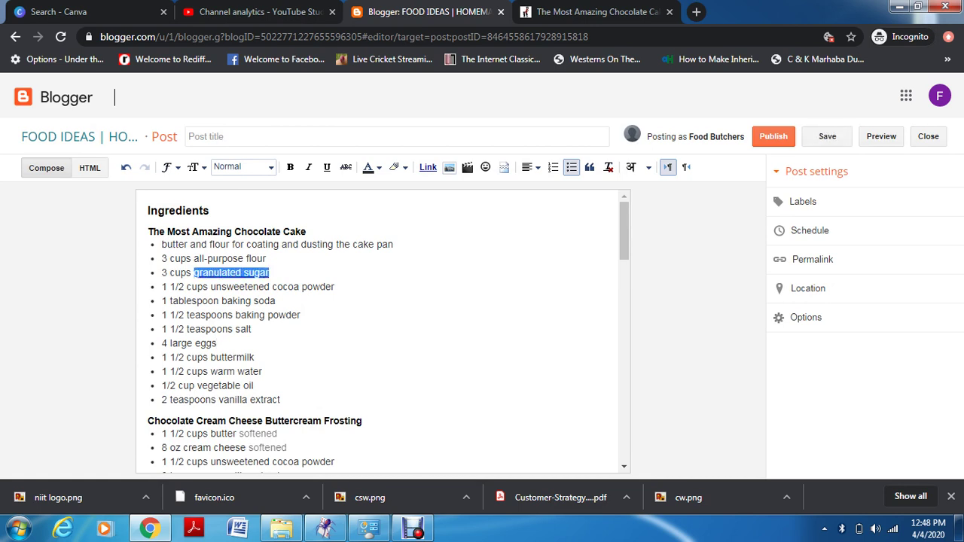
pyautogui.click(269, 273)
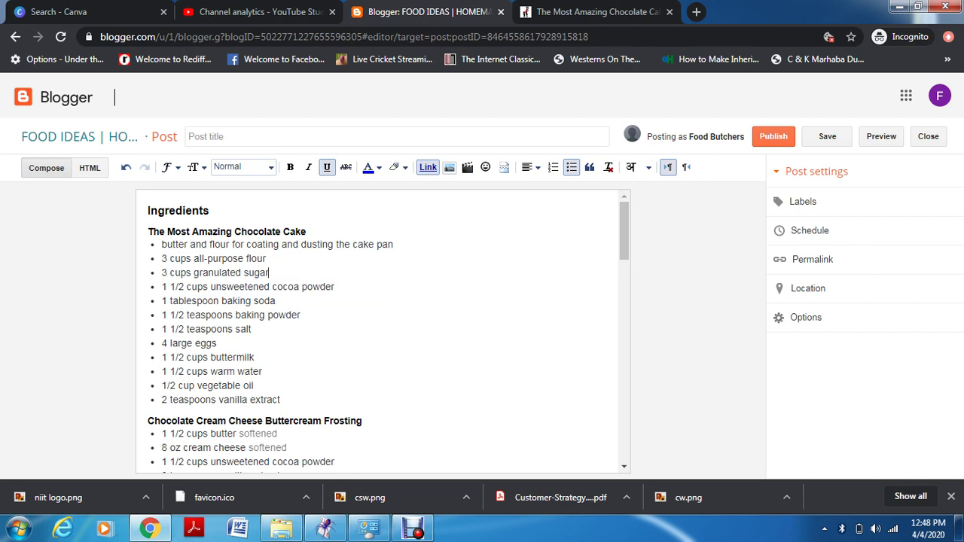
pyautogui.click(280, 399)
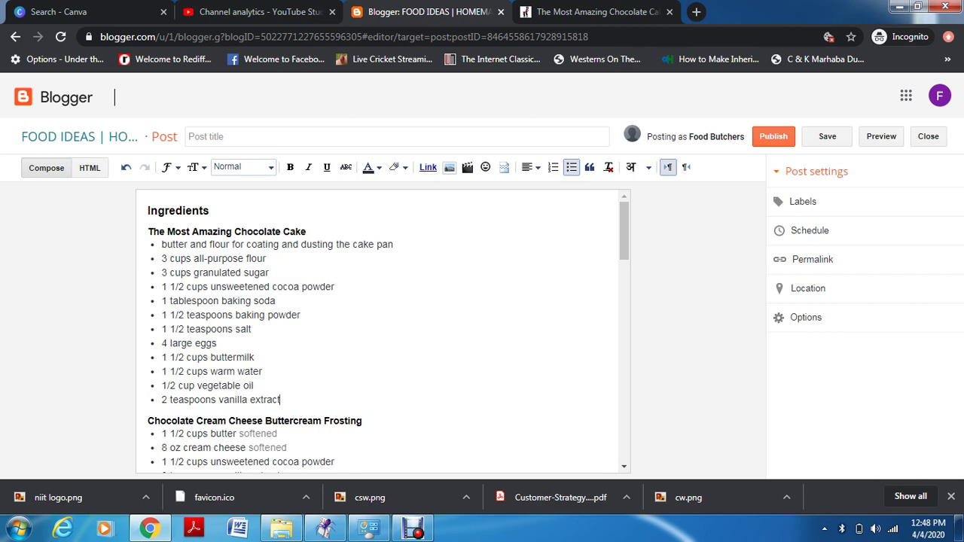
pyautogui.click(190, 137)
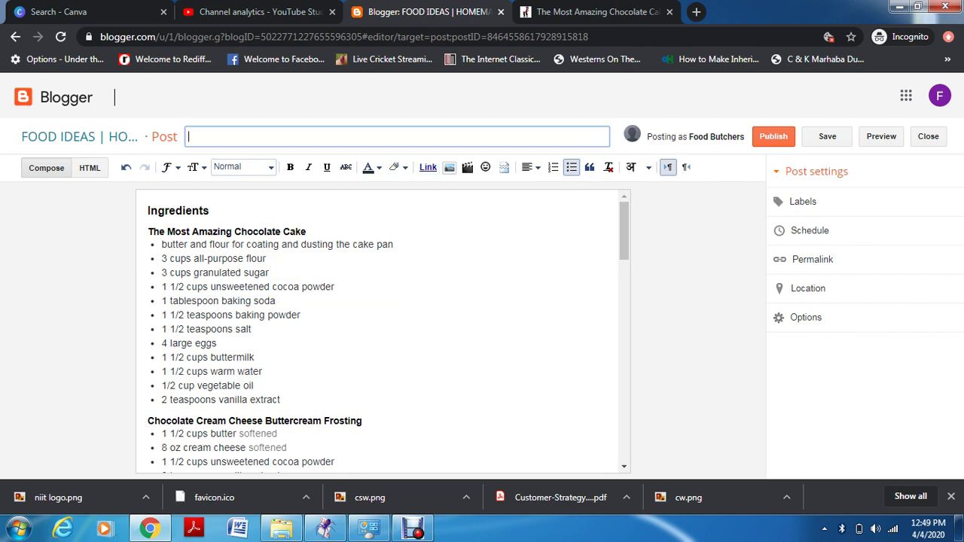
# Title the post 'Chocolate Cake Recipe'
pyautogui.write('CHO')
pyautogui.press('BackSpace')
pyautogui.press('BackSpace')
pyautogui.write('hocolate Cake Recipe')
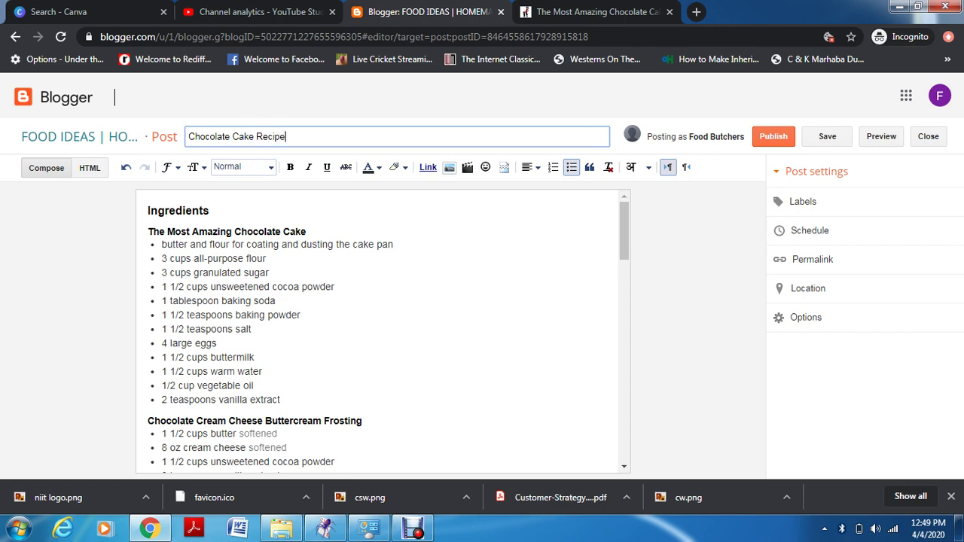
# Keep Ingredients as a subheading and add blank lines above it
pyautogui.moveTo(210, 211); pyautogui.dragTo(146, 211)
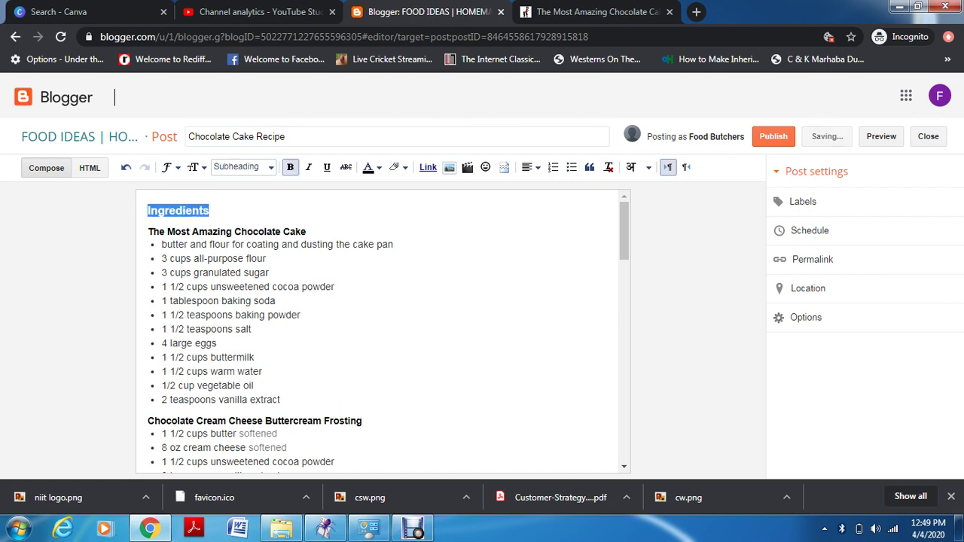
pyautogui.click(267, 167)
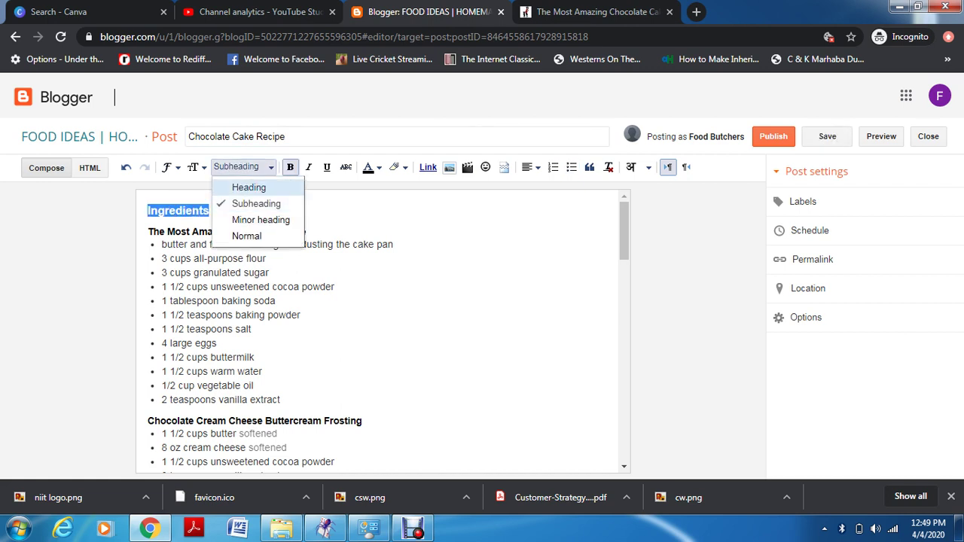
pyautogui.click(248, 187)
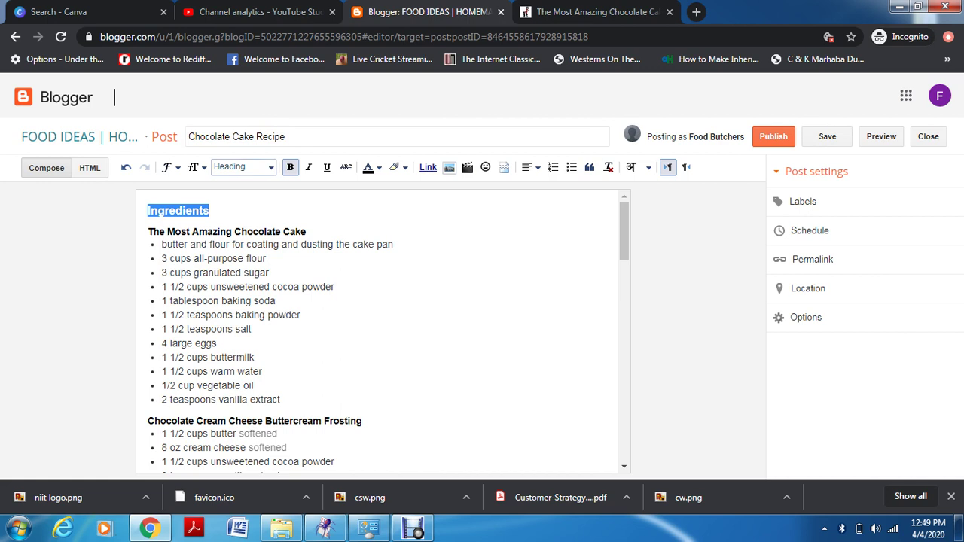
pyautogui.click(268, 167)
pyautogui.click(249, 202)
pyautogui.click(147, 211)
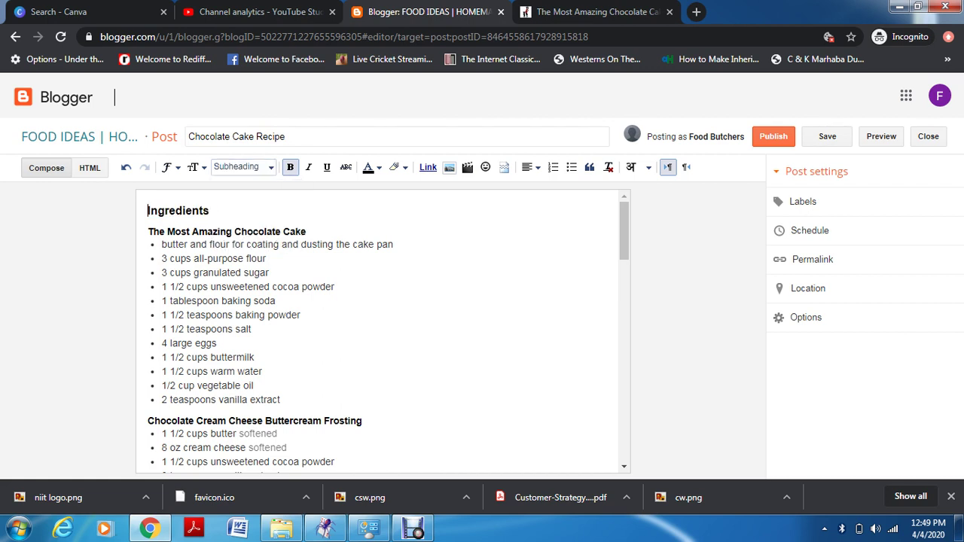
pyautogui.press('Return')
pyautogui.press('Return')
pyautogui.press('Return')
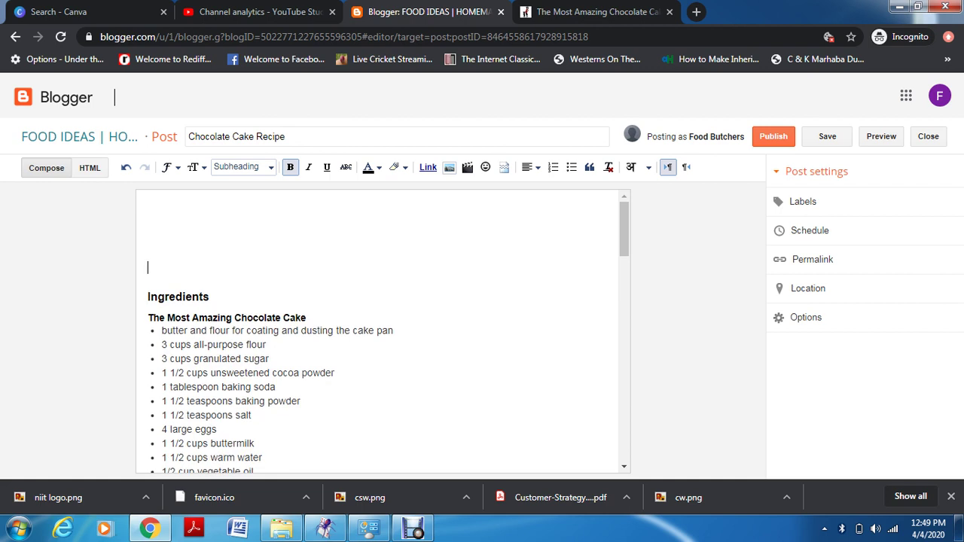
pyautogui.click(148, 239)
# Move the 'The Most Amazing Chocolate Cake' line to the top of the body
pyautogui.click(148, 318)
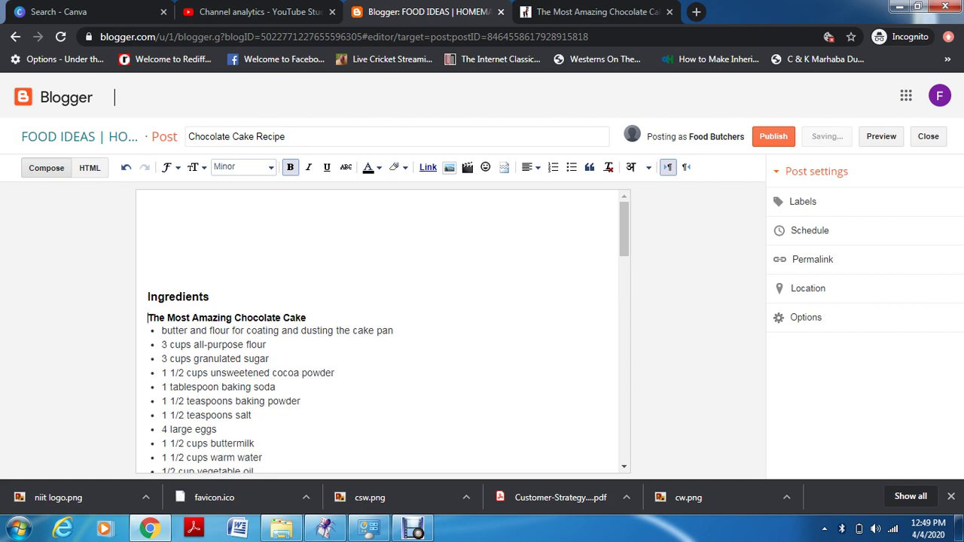
pyautogui.hotkey('ctrl', 'shift', 'Right')
pyautogui.hotkey('ctrl', 'shift', 'Right')
pyautogui.hotkey('ctrl', 'shift', 'Right')
pyautogui.hotkey('ctrl', 'shift', 'Right')
pyautogui.hotkey('ctrl', 'shift', 'Right')
pyautogui.hotkey('ctrl', 'c')
pyautogui.press('BackSpace')
pyautogui.press('BackSpace')
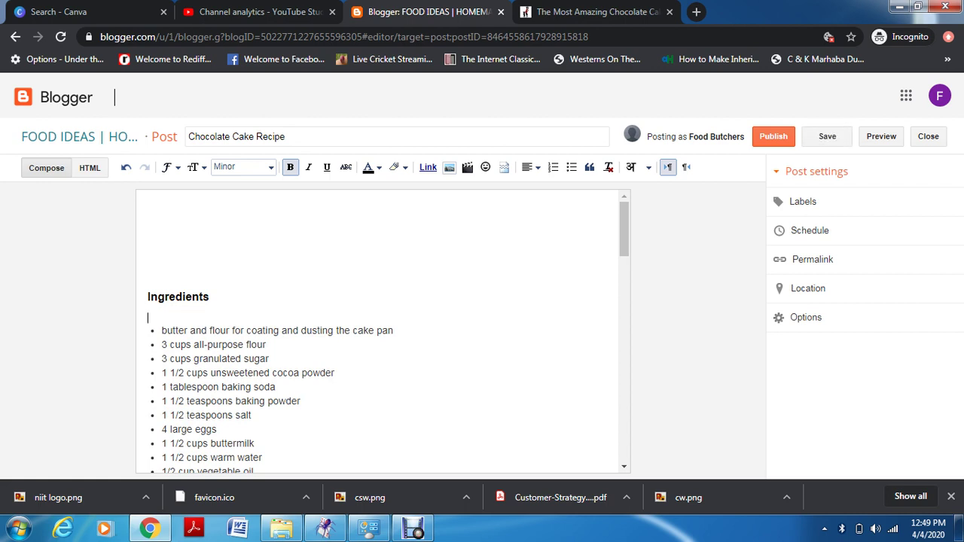
pyautogui.press('Up')
pyautogui.press('Up')
pyautogui.press('Up')
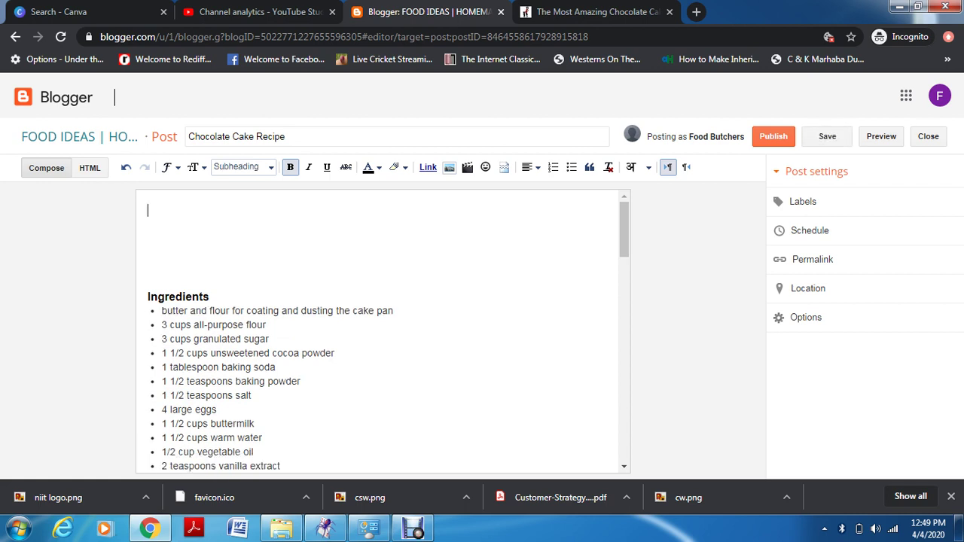
pyautogui.click(243, 166)
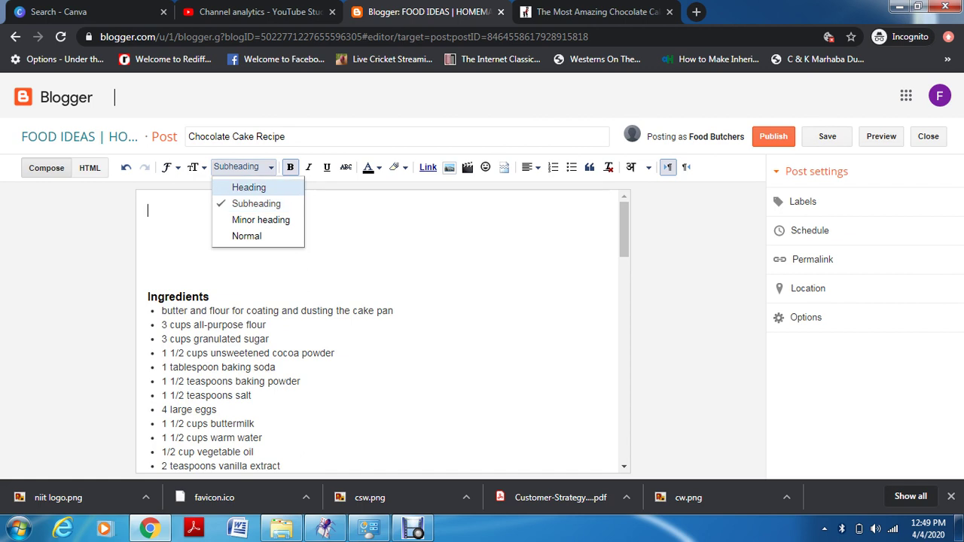
pyautogui.press('Return')
pyautogui.hotkey('ctrl', 'v')
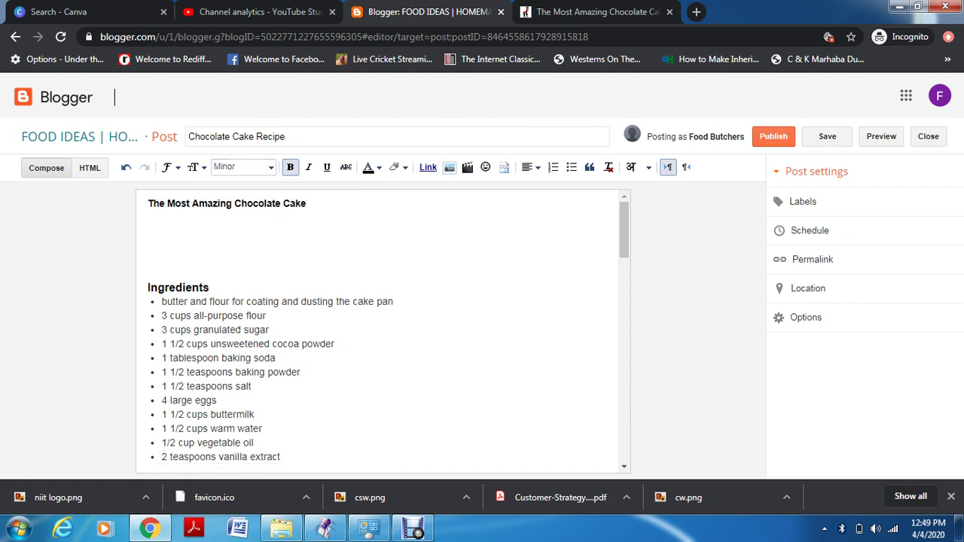
# Close the gap above Ingredients and make the cake title line a minor heading
pyautogui.click(165, 288)
pyautogui.press('Home')
pyautogui.press('BackSpace')
pyautogui.press('BackSpace')
pyautogui.press('BackSpace')
pyautogui.press('BackSpace')
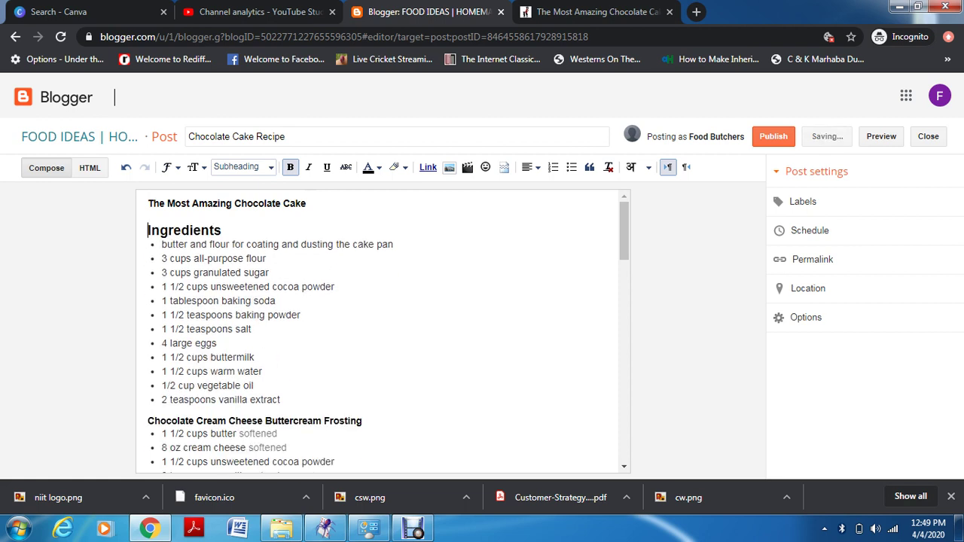
pyautogui.press('BackSpace')
pyautogui.press('Return')
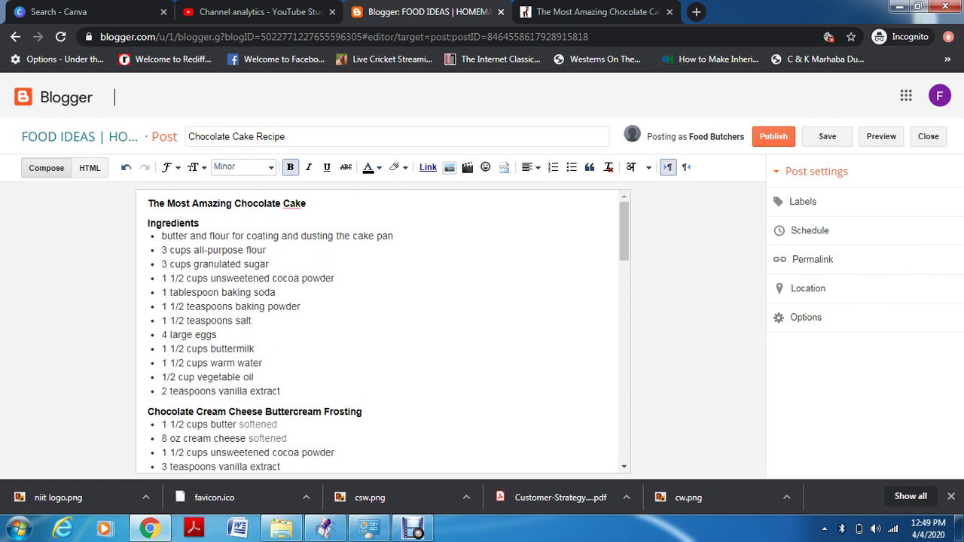
pyautogui.hotkey('ctrl', 'shift', 'Left')
pyautogui.hotkey('ctrl', 'shift', 'Left')
pyautogui.hotkey('ctrl', 'shift', 'Left')
pyautogui.hotkey('ctrl', 'shift', 'Left')
pyautogui.hotkey('ctrl', 'shift', 'Left')
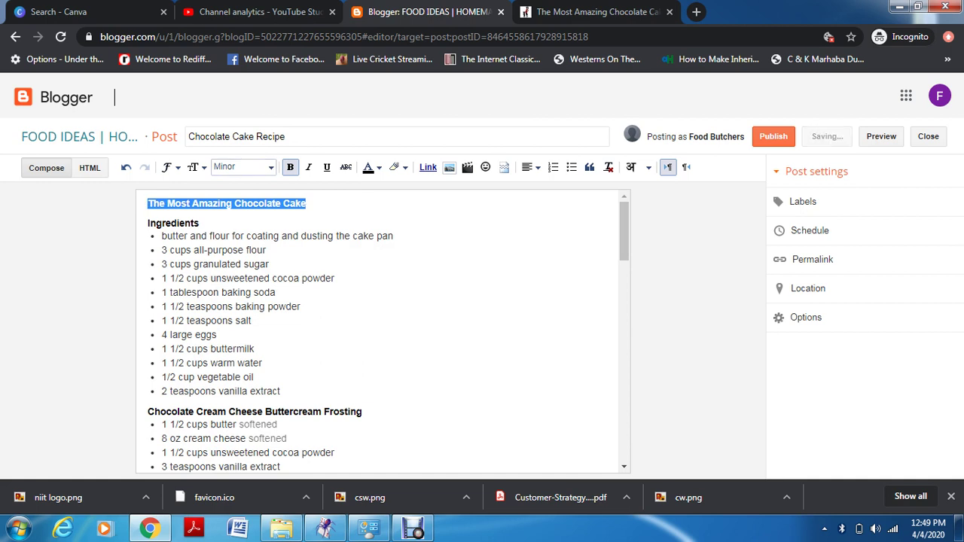
pyautogui.click(242, 166)
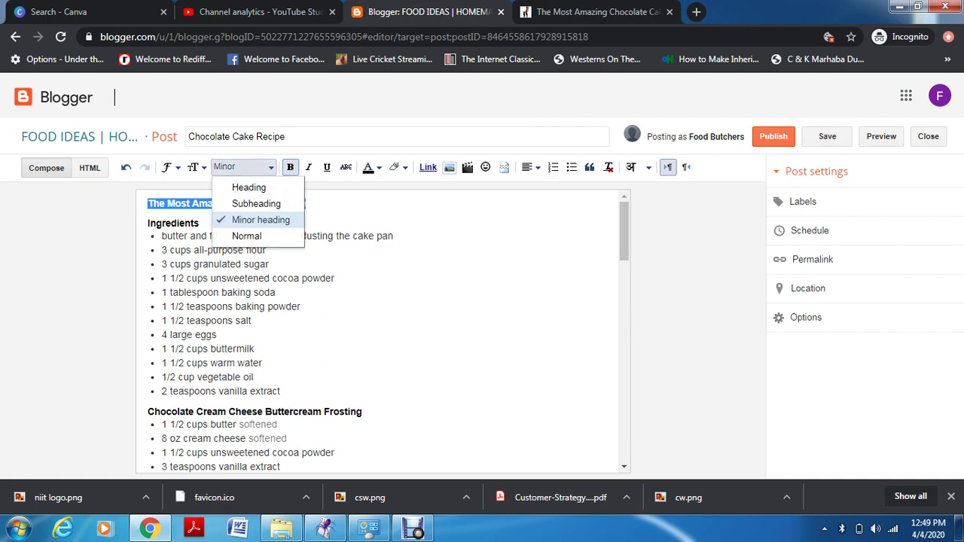
pyautogui.click(234, 188)
pyautogui.click(393, 236)
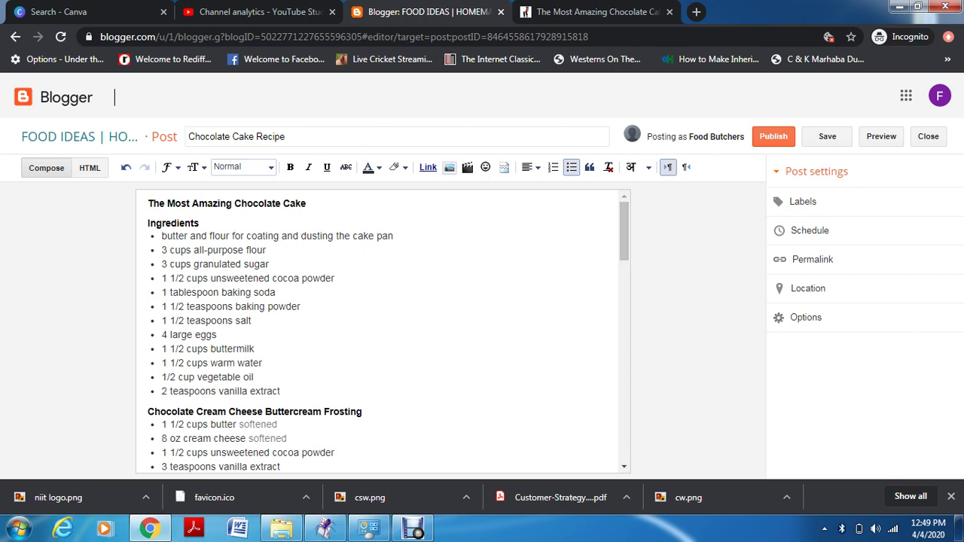
# Leave an empty bullet after '2 teaspoons vanilla extract', discarding a test jump break, and open Labels
pyautogui.press('Return')
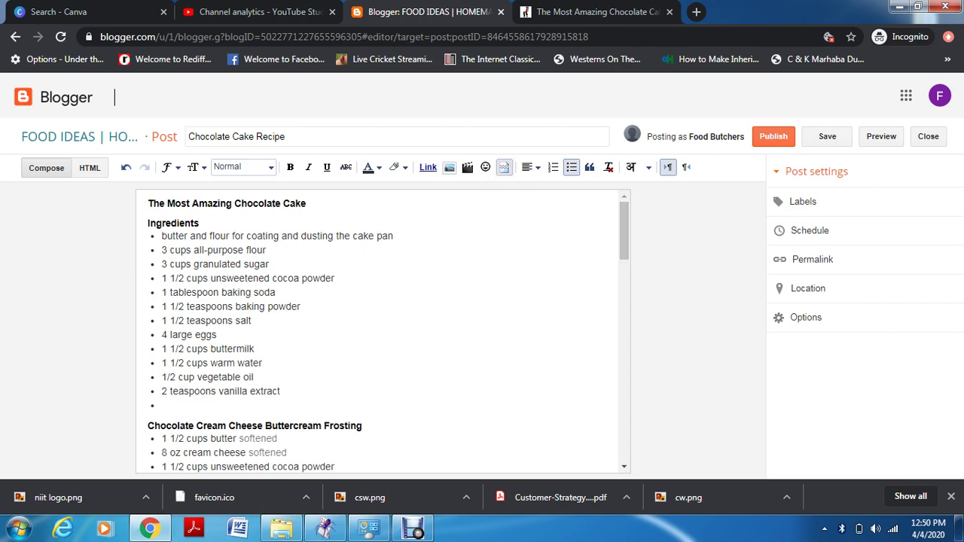
pyautogui.click(505, 167)
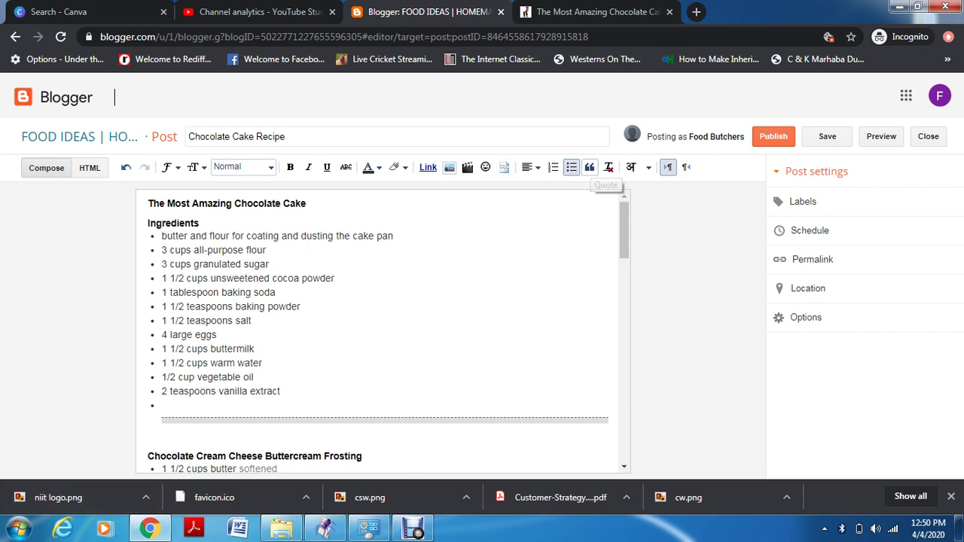
pyautogui.click(590, 167)
pyautogui.hotkey('shift', 'Return')
pyautogui.write('jhdhhu')
pyautogui.press('BackSpace')
pyautogui.press('BackSpace')
pyautogui.press('BackSpace')
pyautogui.press('BackSpace')
pyautogui.press('BackSpace')
pyautogui.press('BackSpace')
pyautogui.press('BackSpace')
pyautogui.press('BackSpace')
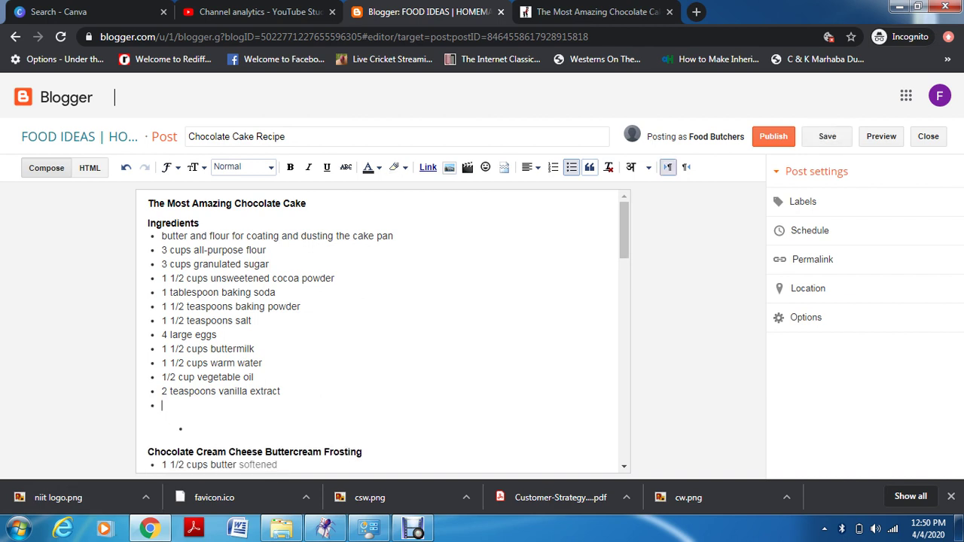
pyautogui.press('BackSpace')
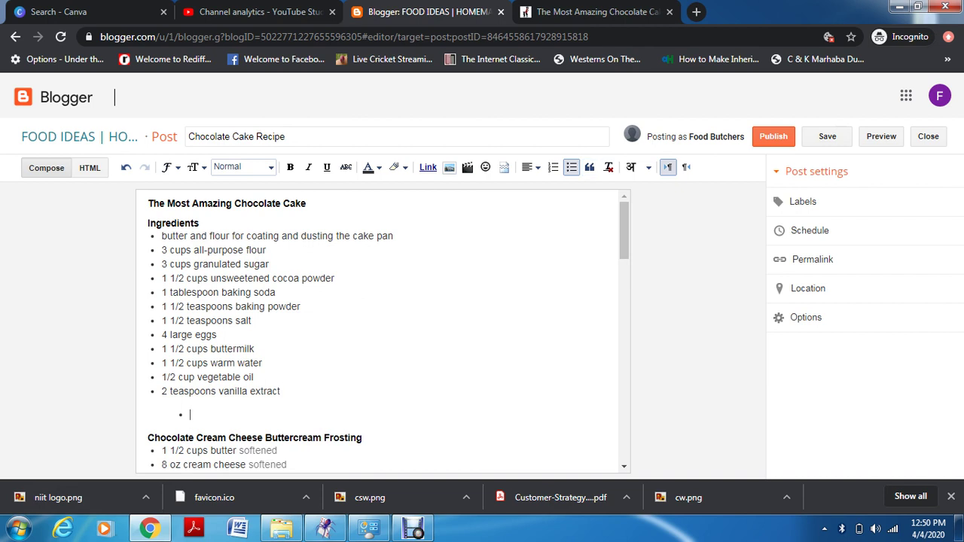
pyautogui.press('BackSpace')
pyautogui.write('t')
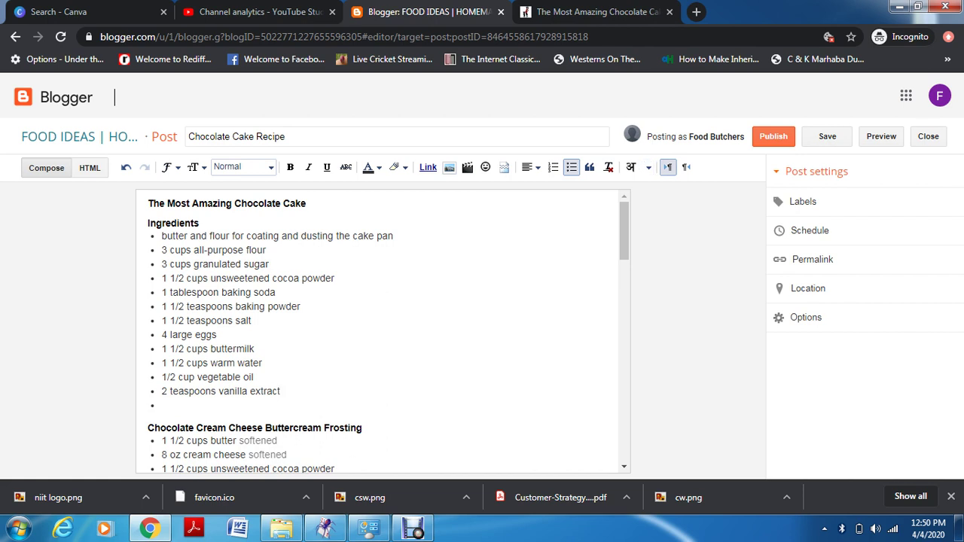
pyautogui.click(803, 201)
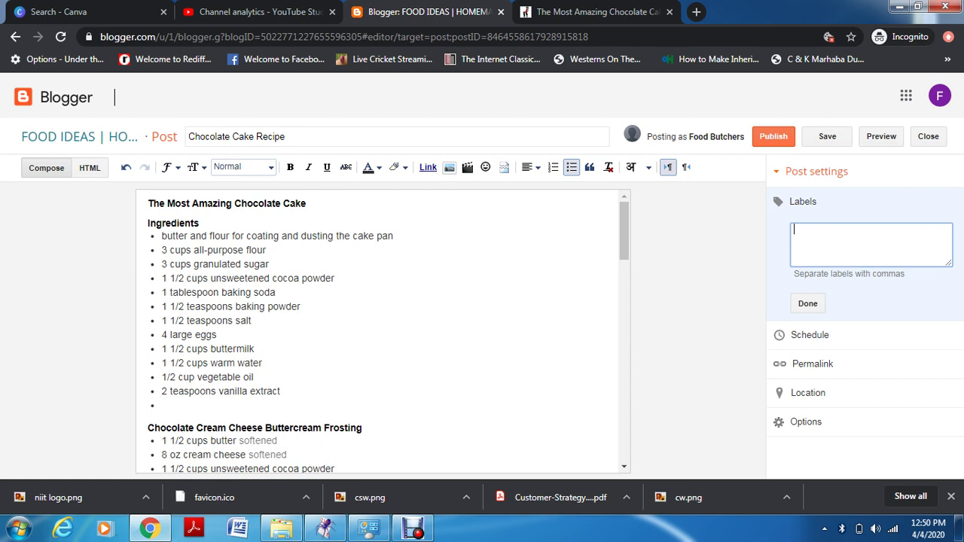
# Label the post 'dessert', review its Schedule, Permalink and Location settings, and preview it
pyautogui.write('dessert')
pyautogui.click(808, 302)
pyautogui.click(807, 301)
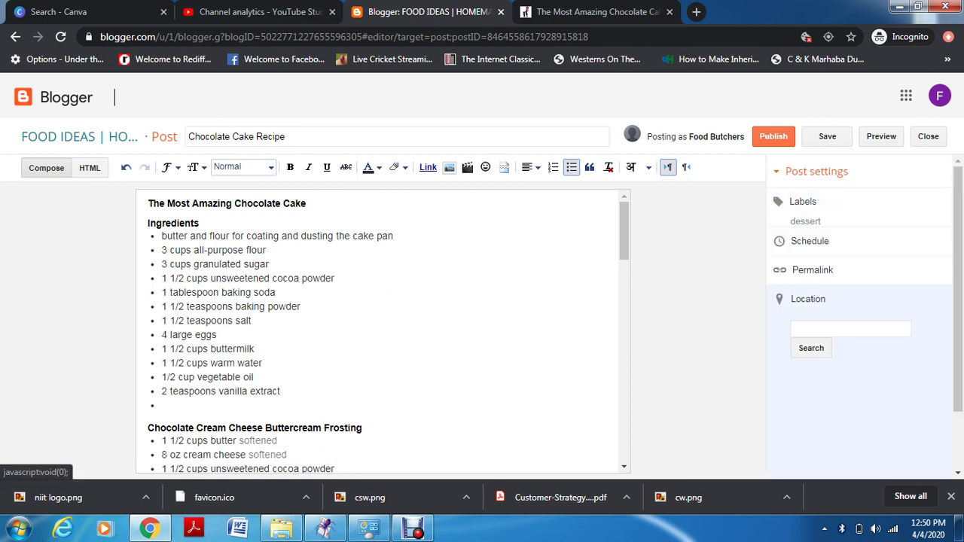
pyautogui.click(810, 241)
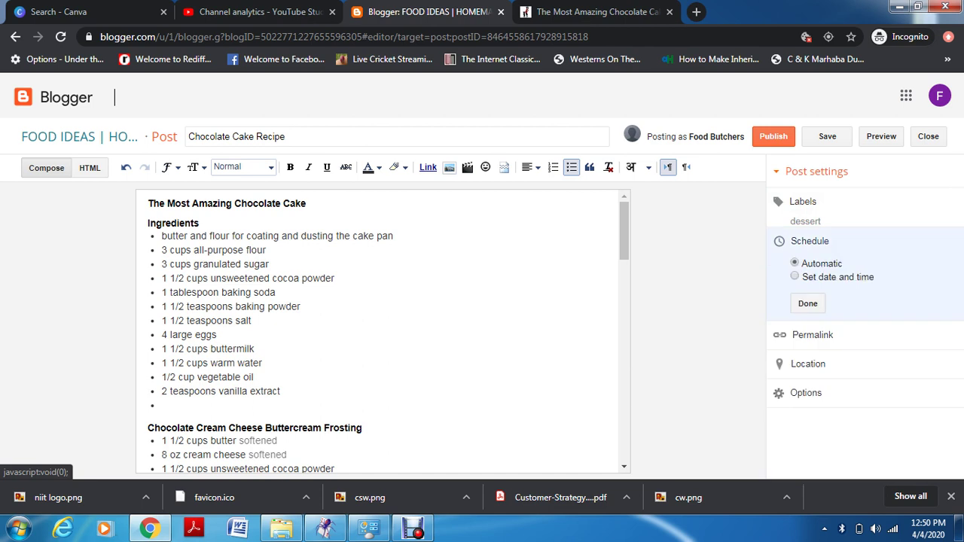
pyautogui.click(812, 335)
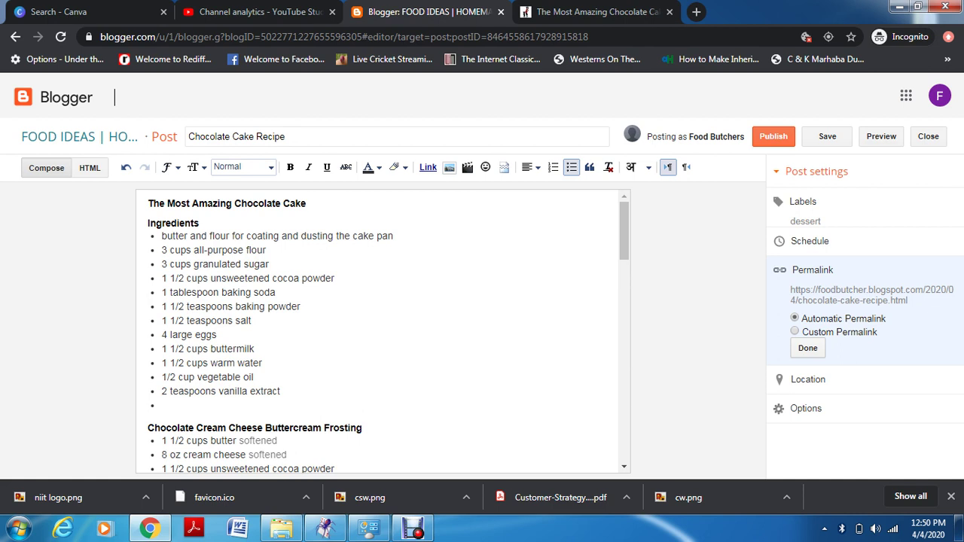
pyautogui.click(807, 348)
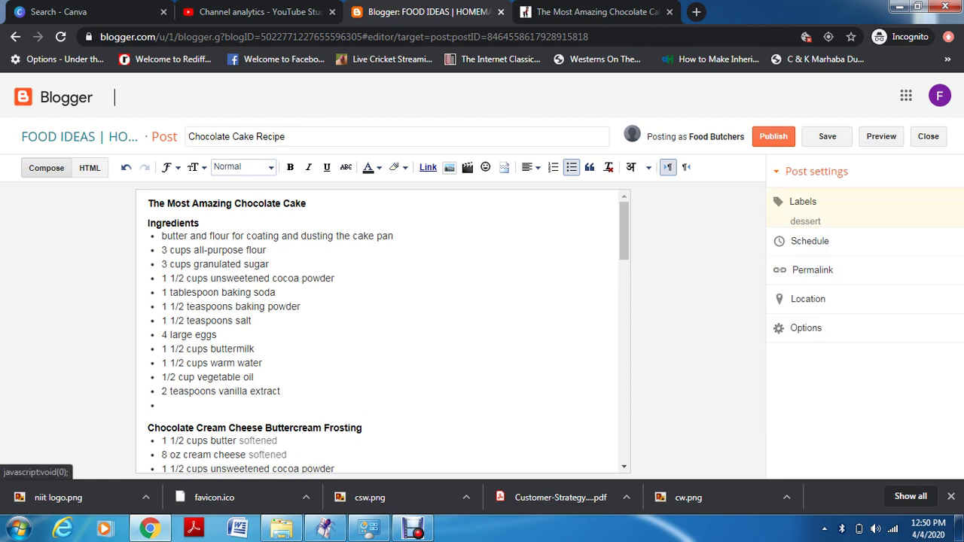
pyautogui.click(808, 299)
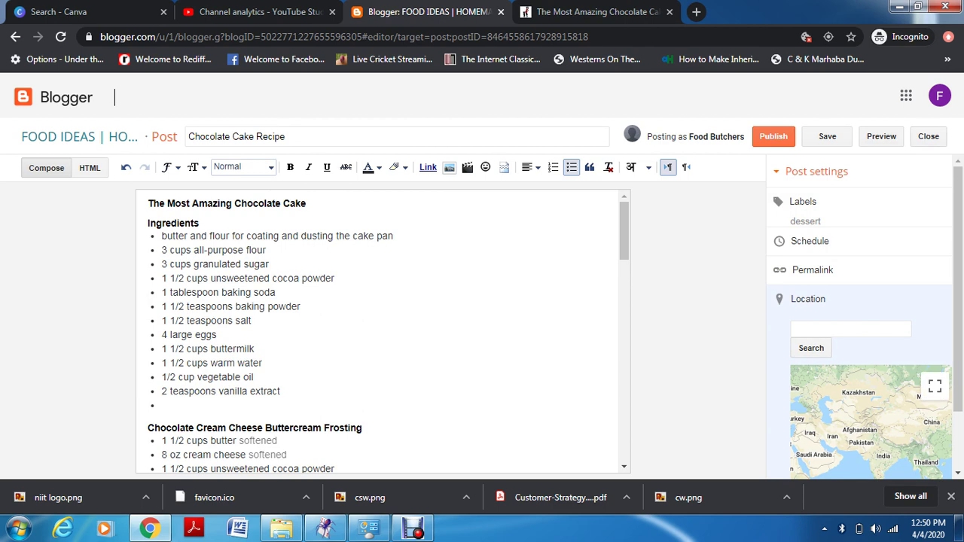
pyautogui.click(882, 136)
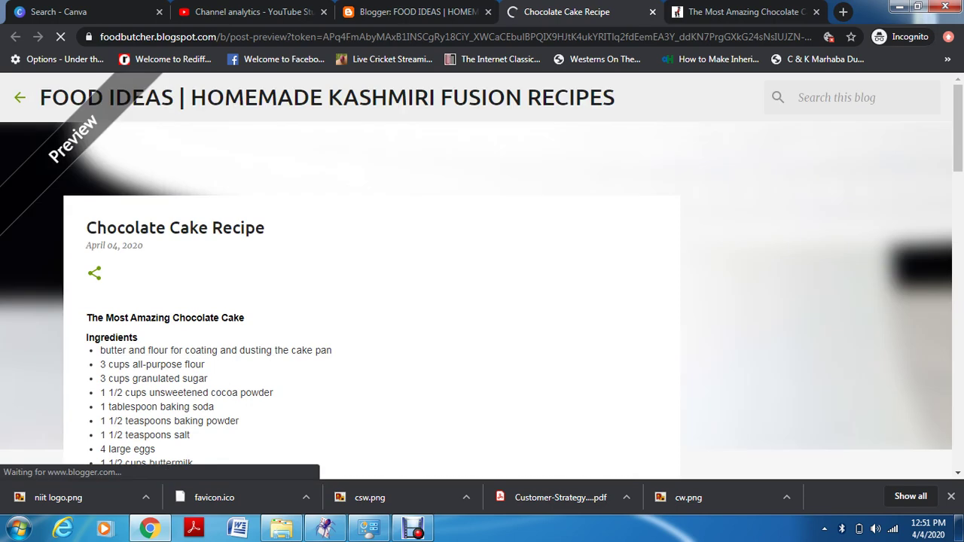
# Scroll through the Chocolate Cake Recipe preview, then return to the editor to publish it
pyautogui.scroll(-1, 482, 301)
pyautogui.scroll(-5, 482, 302)
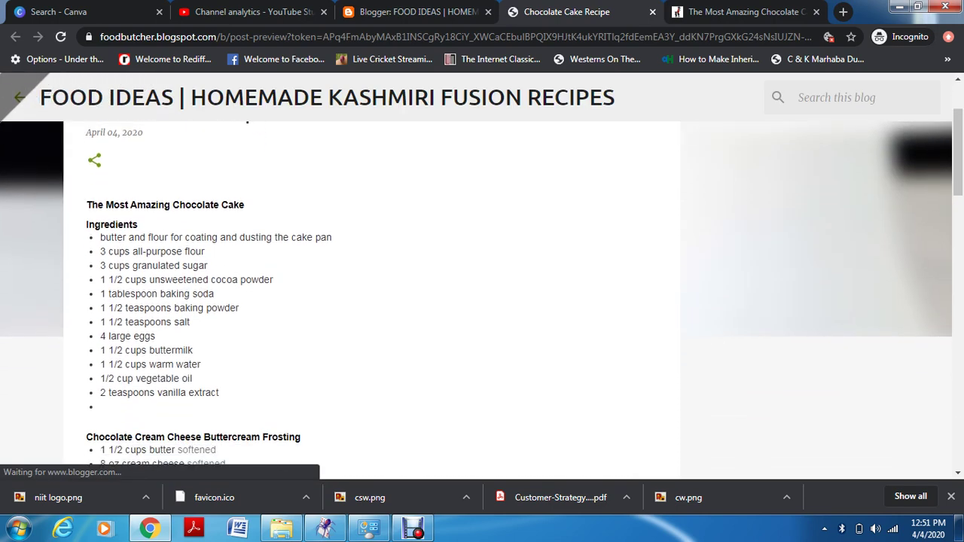
pyautogui.scroll(-6, 482, 301)
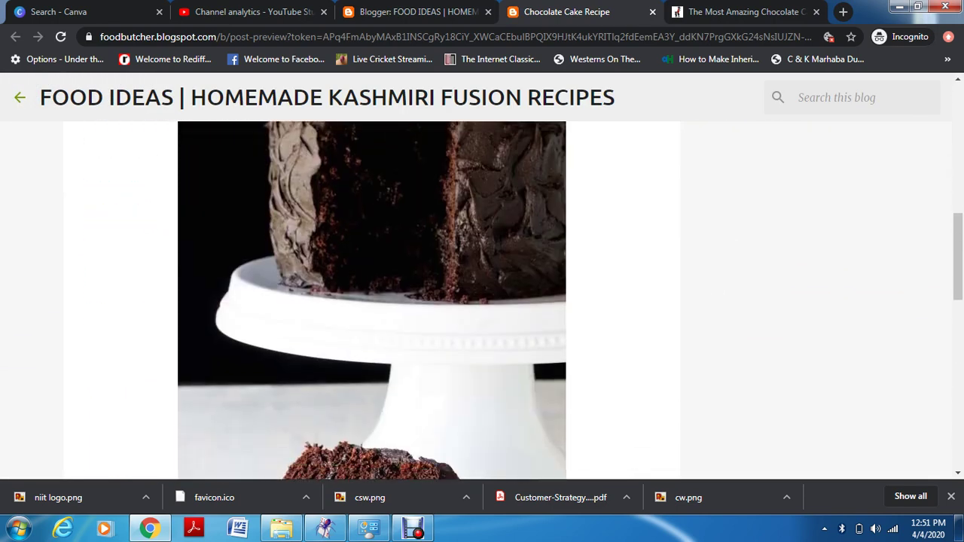
pyautogui.scroll(-4, 483, 302)
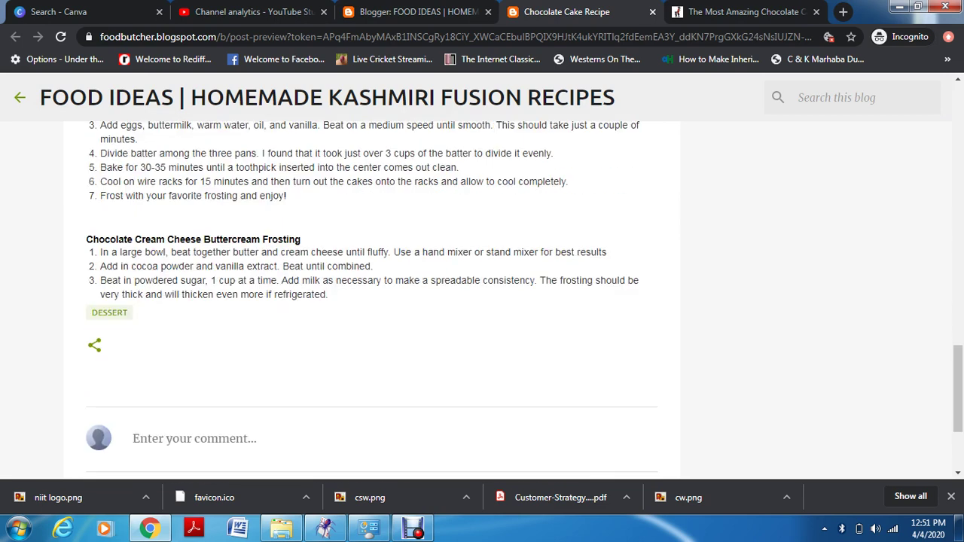
pyautogui.scroll(6, 482, 301)
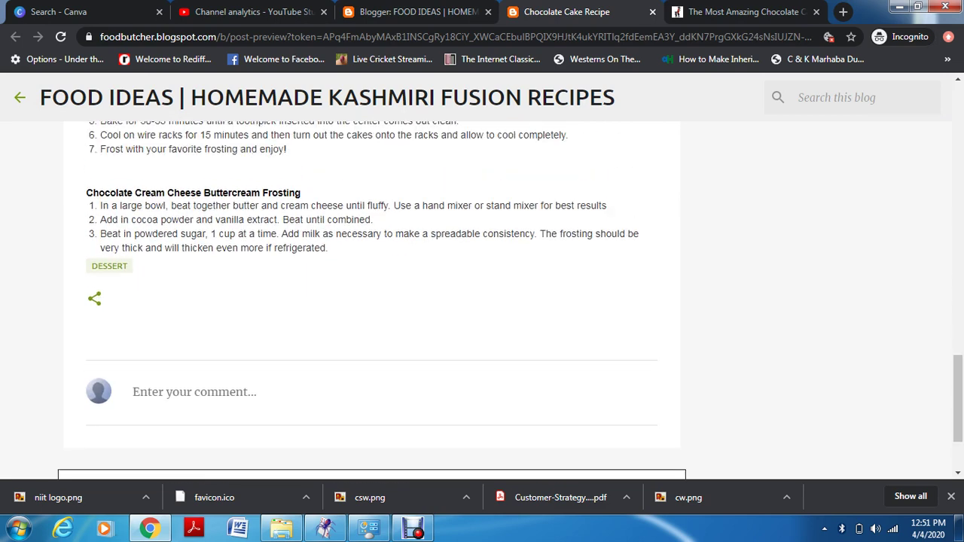
pyautogui.scroll(10, 483, 301)
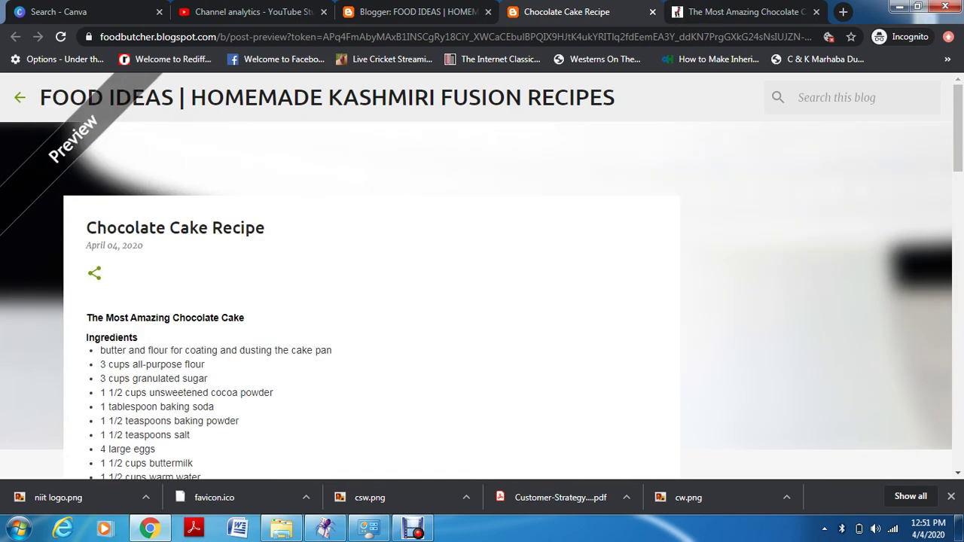
pyautogui.click(414, 12)
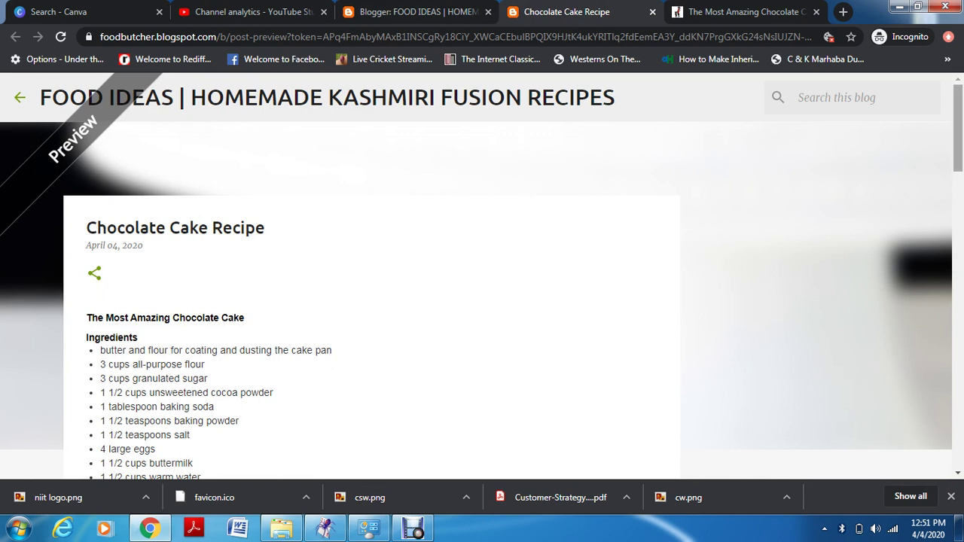
pyautogui.hotkey('ctrl', 'shift', 'Tab')
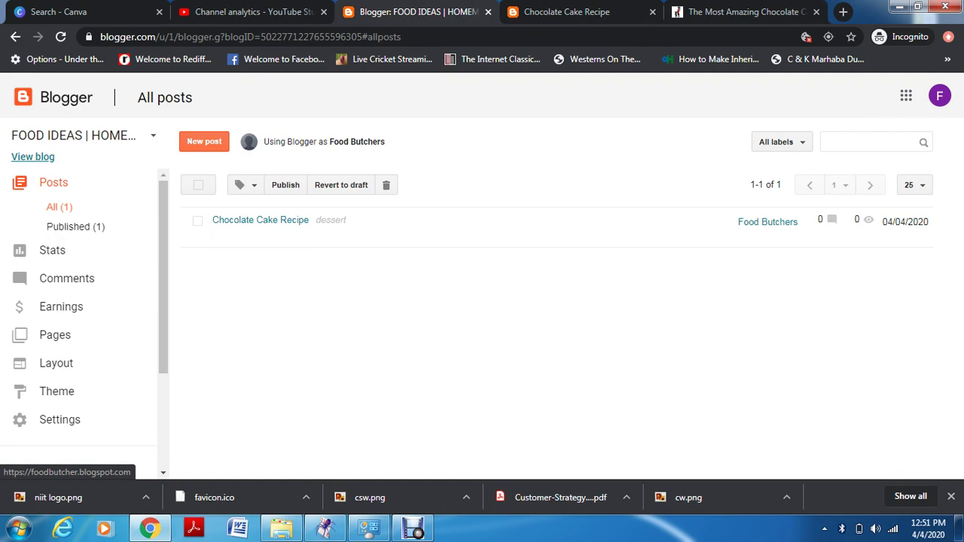
# View the live FOOD IDEAS blog, expand its Archive and Labels widgets, then return to the dashboard
pyautogui.click(32, 157)
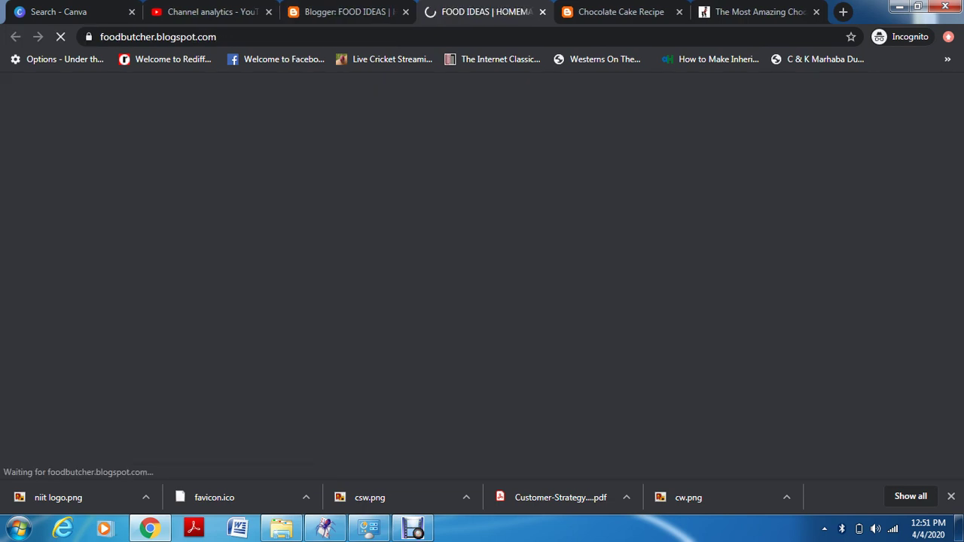
pyautogui.scroll(-2, 482, 278)
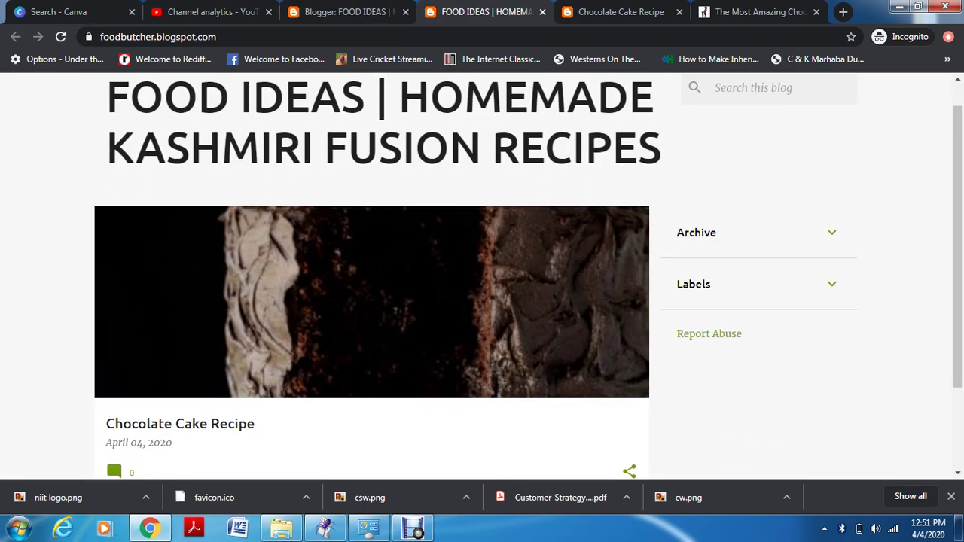
pyautogui.scroll(2, 482, 277)
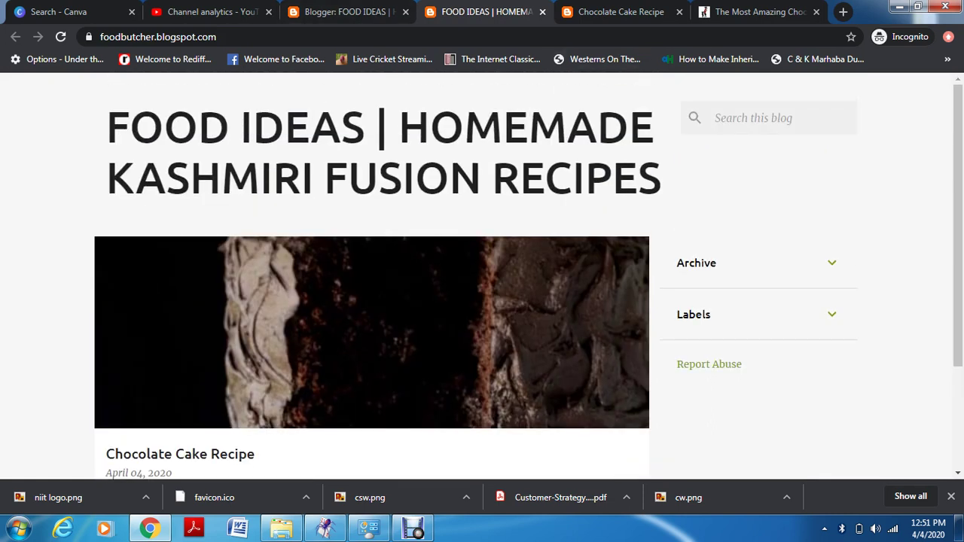
pyautogui.click(831, 263)
pyautogui.click(831, 263)
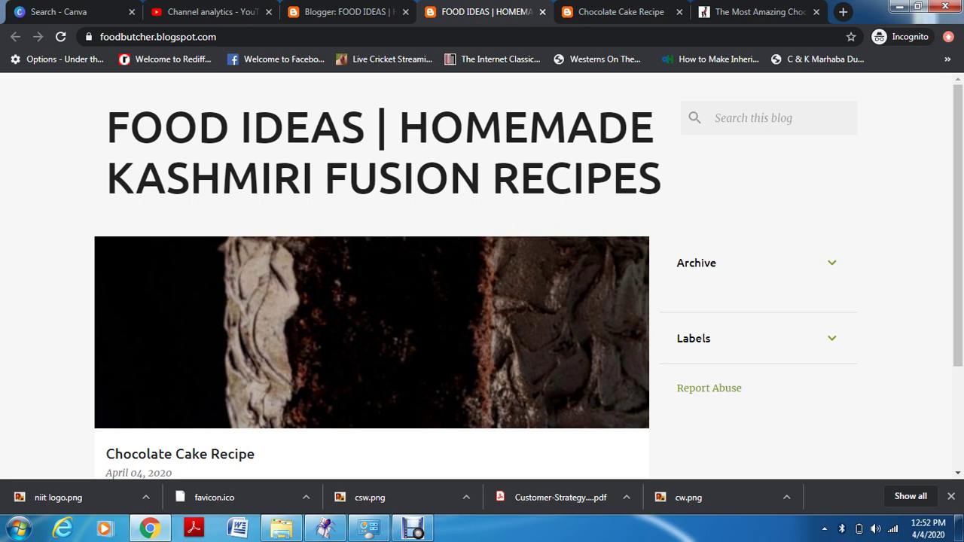
pyautogui.click(832, 314)
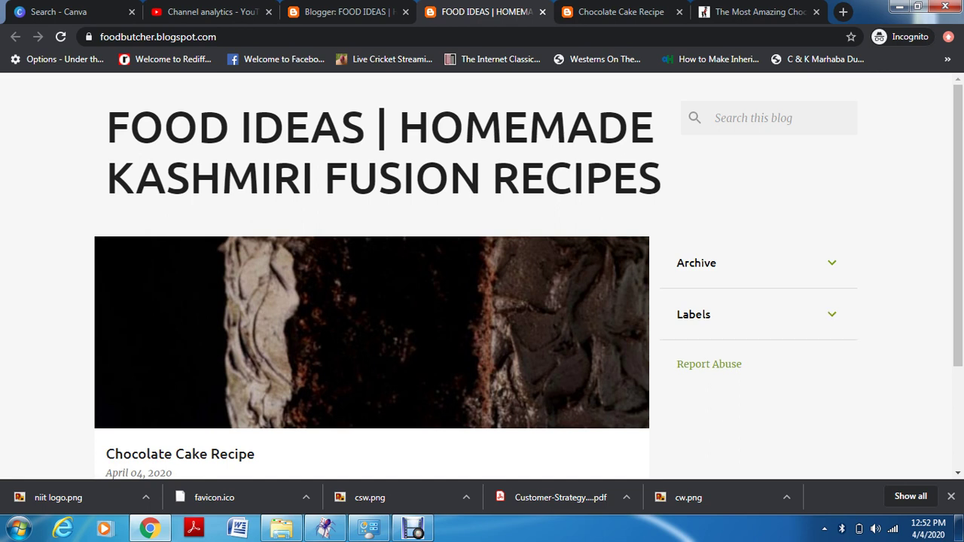
pyautogui.hotkey('ctrl', 'shift', 'Tab')
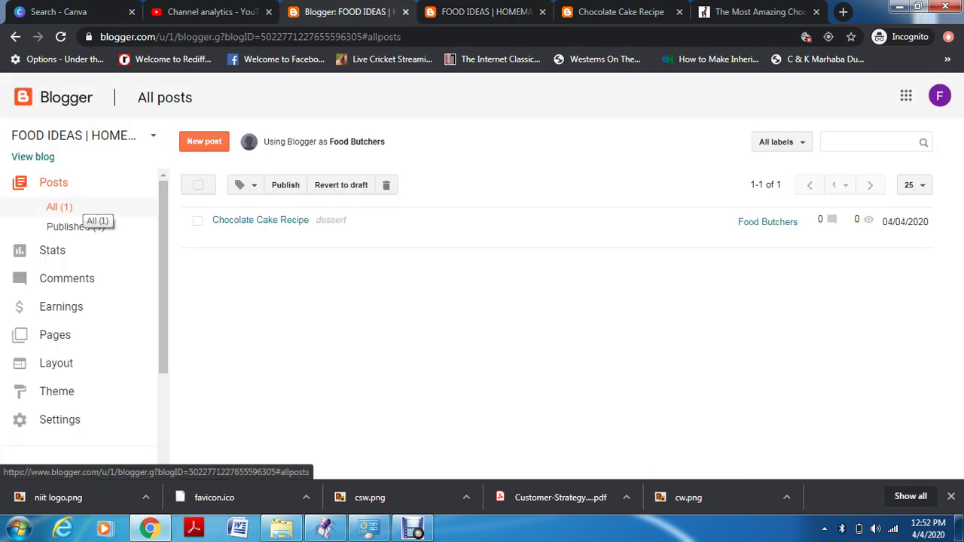
# Filter the posts list to Published, then All, and go to the Stats overview
pyautogui.click(75, 226)
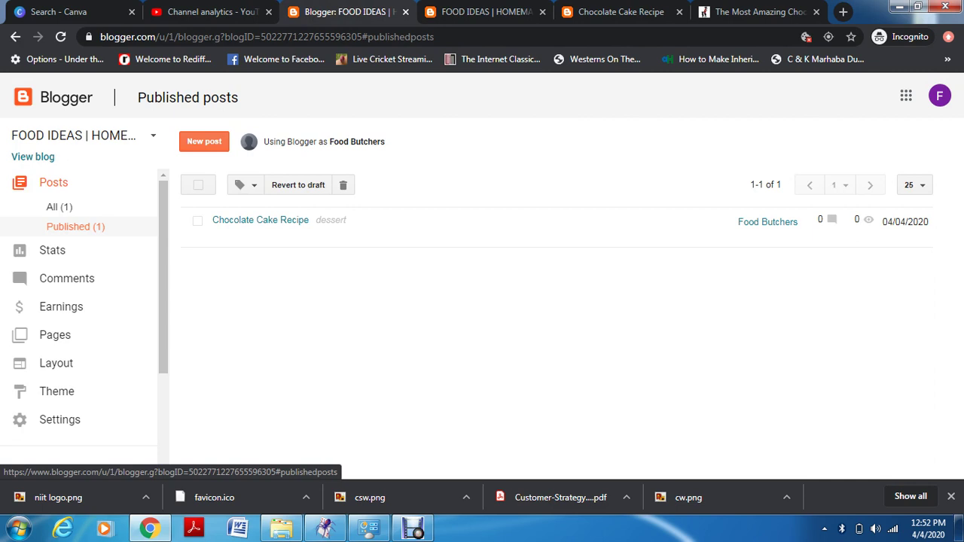
pyautogui.click(59, 207)
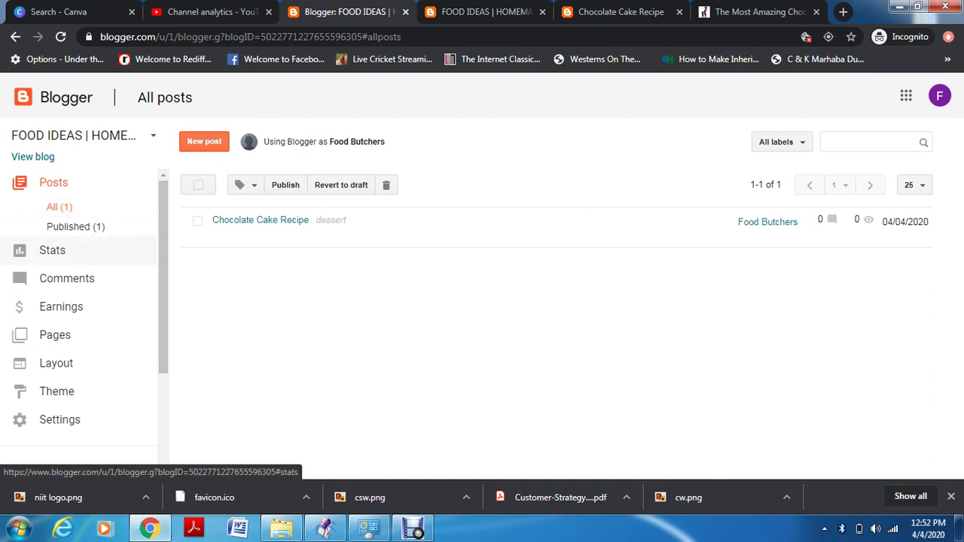
pyautogui.click(52, 251)
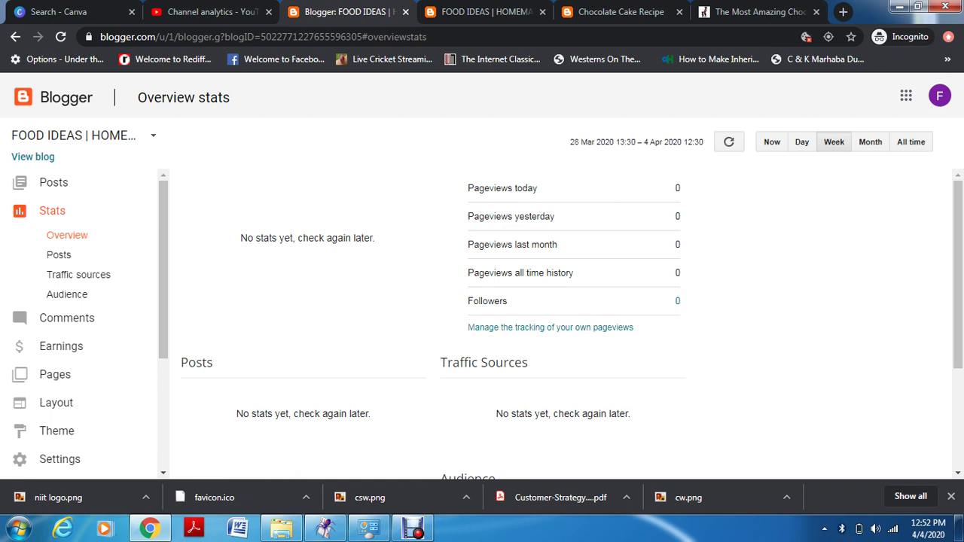
# Scroll the Overview stats, then check the Traffic sources and Audience statistics
pyautogui.scroll(-2, 561, 325)
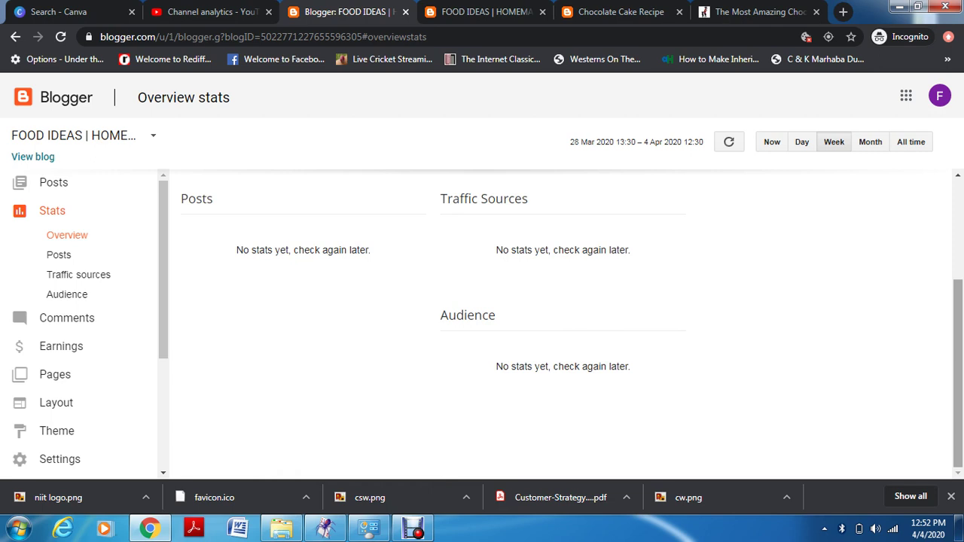
pyautogui.scroll(2, 560, 324)
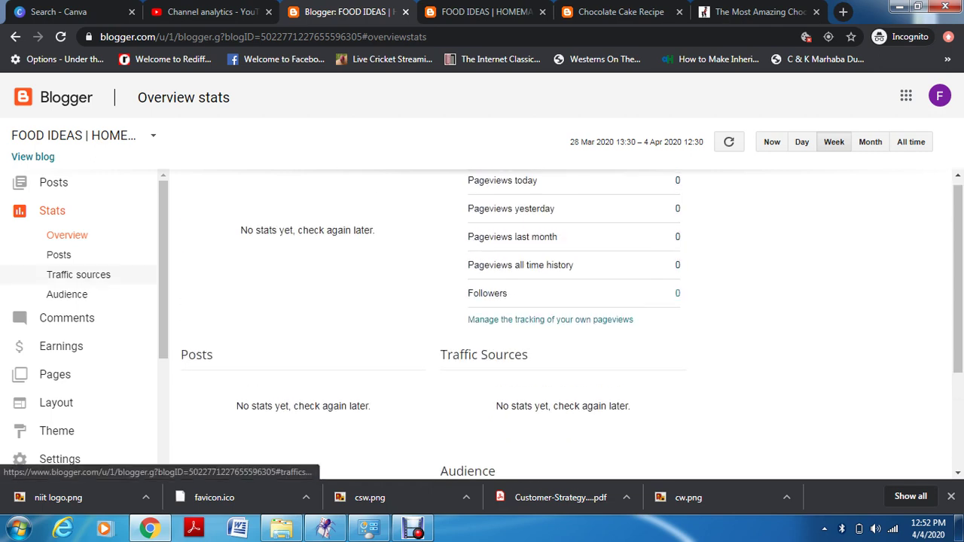
pyautogui.click(78, 274)
pyautogui.click(67, 294)
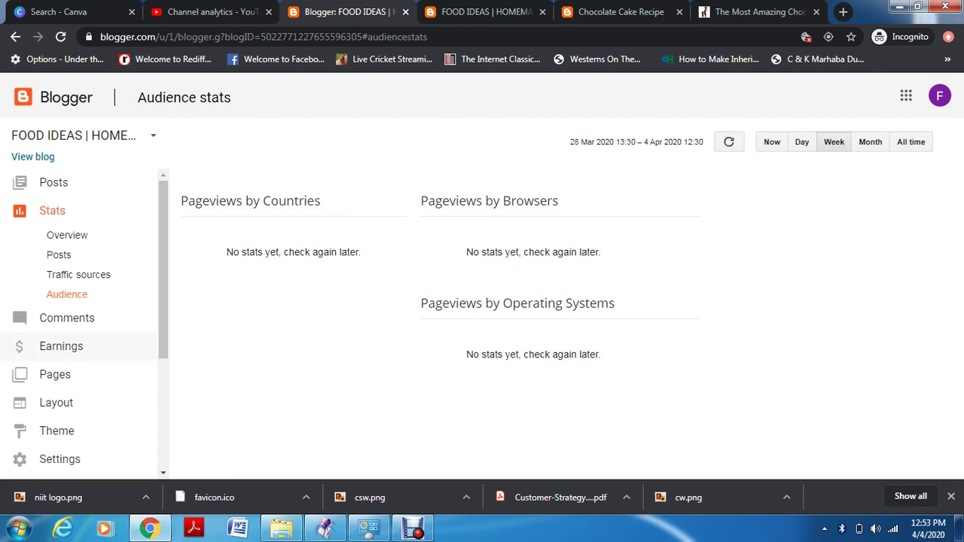
pyautogui.scroll(-1, 79, 316)
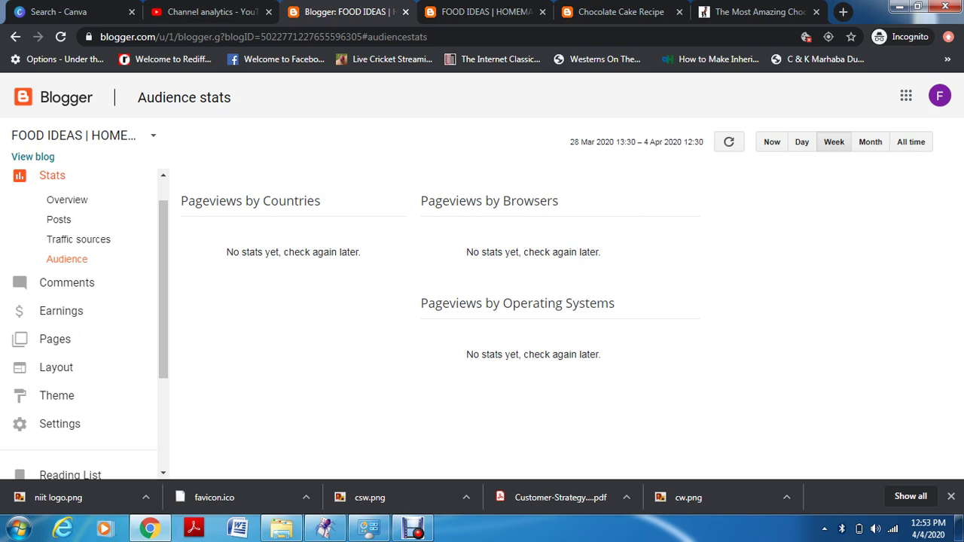
# Check the blog's Comments page, then go to the Earnings page
pyautogui.click(66, 282)
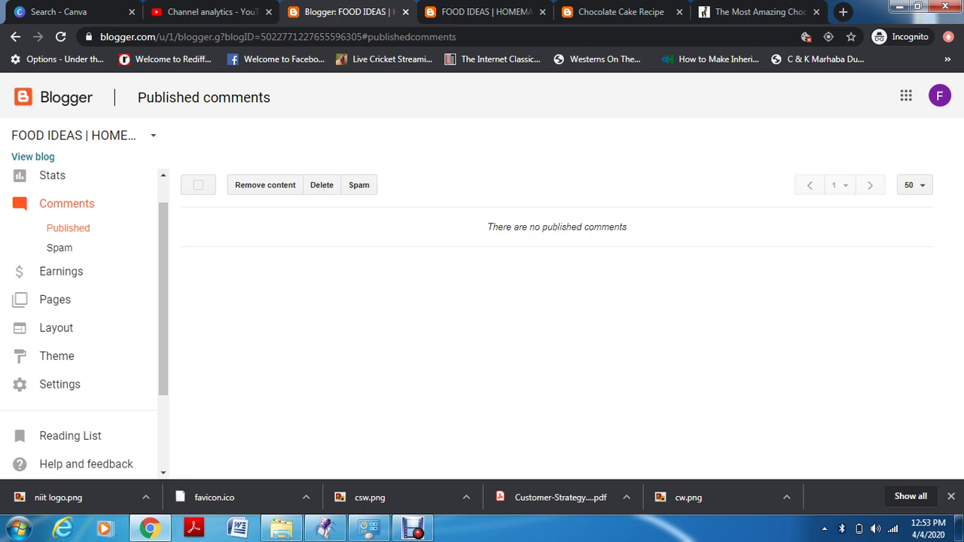
pyautogui.click(61, 272)
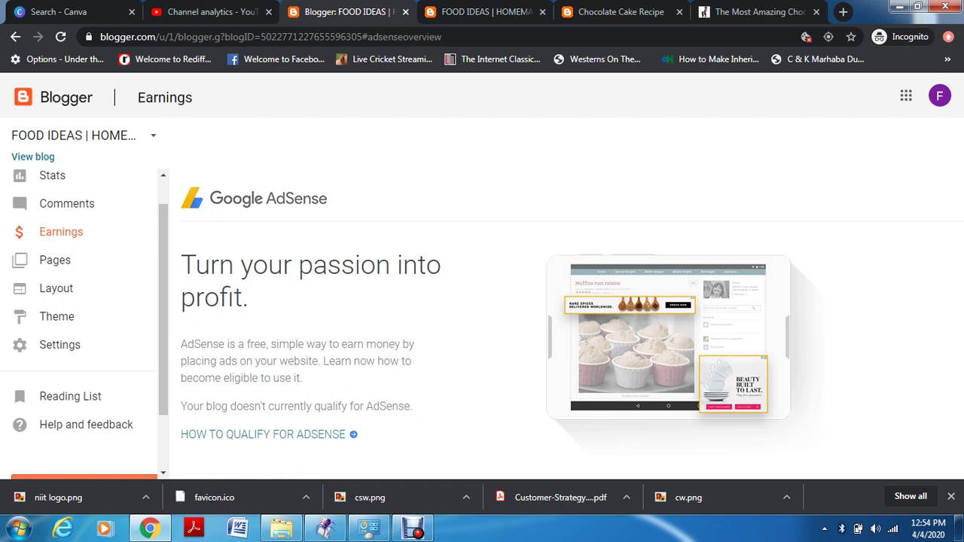
# Open the 'How to qualify for AdSense' help article from the Earnings page
pyautogui.scroll(-1, 84, 324)
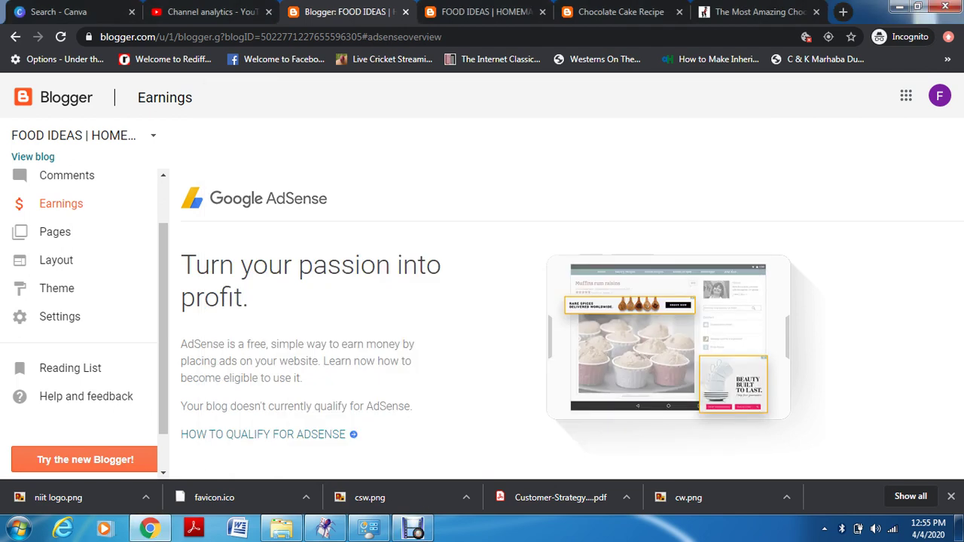
pyautogui.click(263, 435)
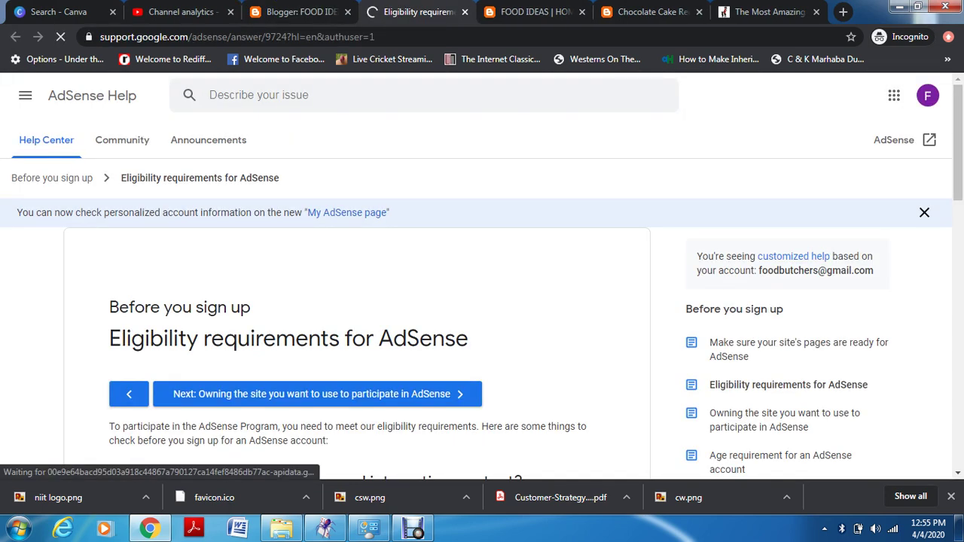
# Read through the AdSense eligibility requirements, then open the Sign up for AdSense form
pyautogui.scroll(-1, 482, 302)
pyautogui.scroll(-1, 482, 302)
pyautogui.scroll(-1, 482, 301)
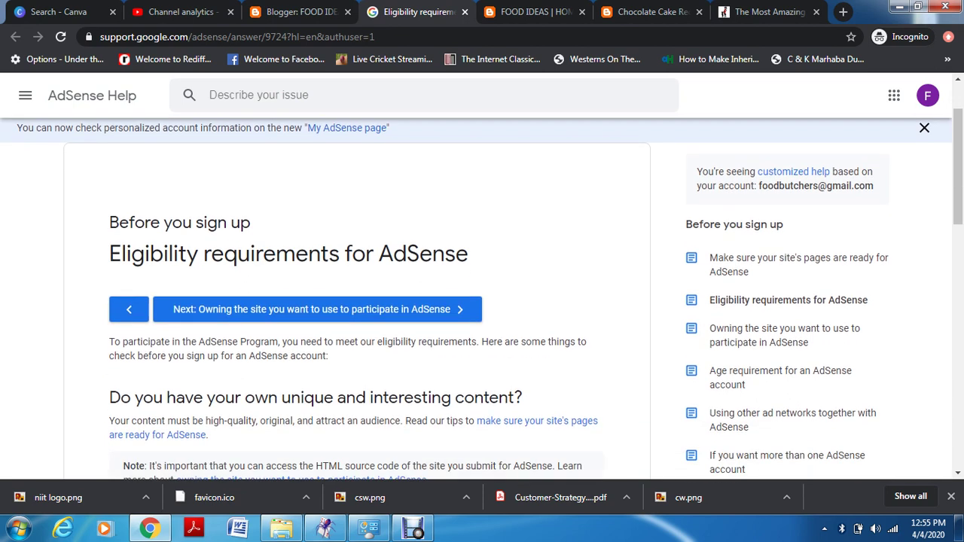
pyautogui.scroll(-1, 482, 302)
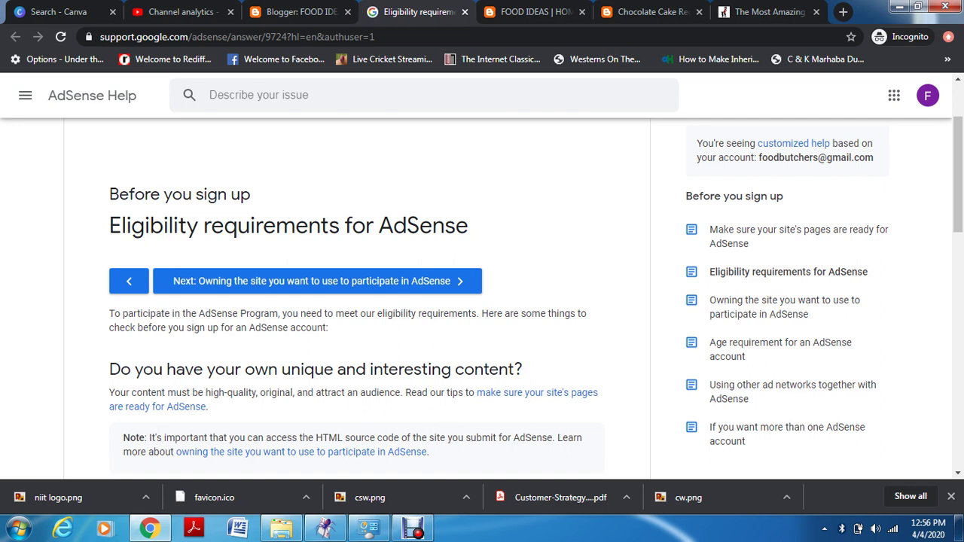
pyautogui.scroll(-2, 482, 301)
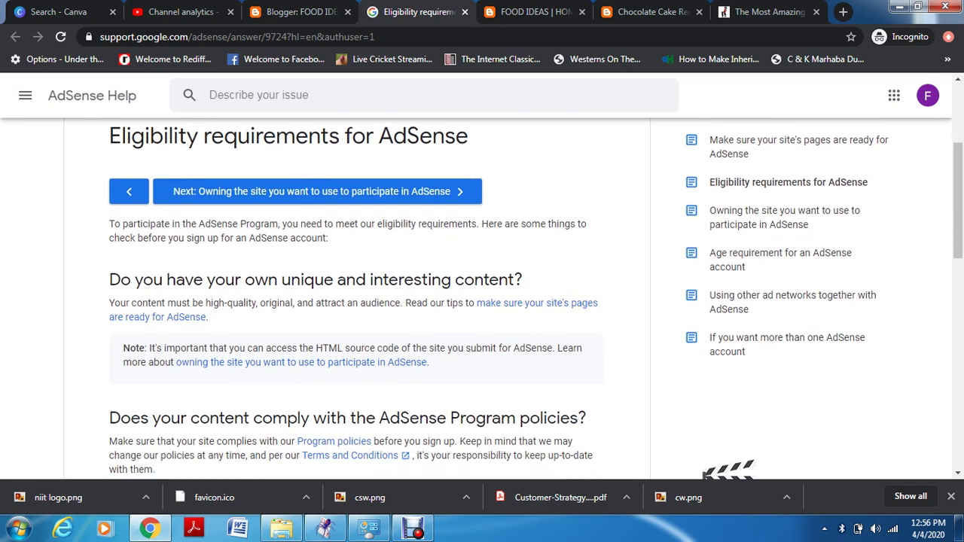
pyautogui.scroll(-1, 482, 302)
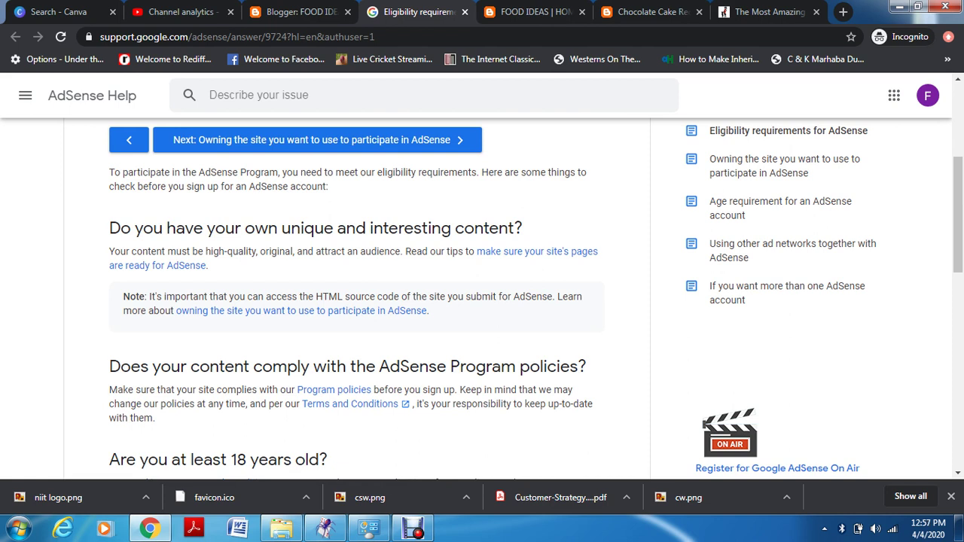
pyautogui.scroll(-3, 536, 299)
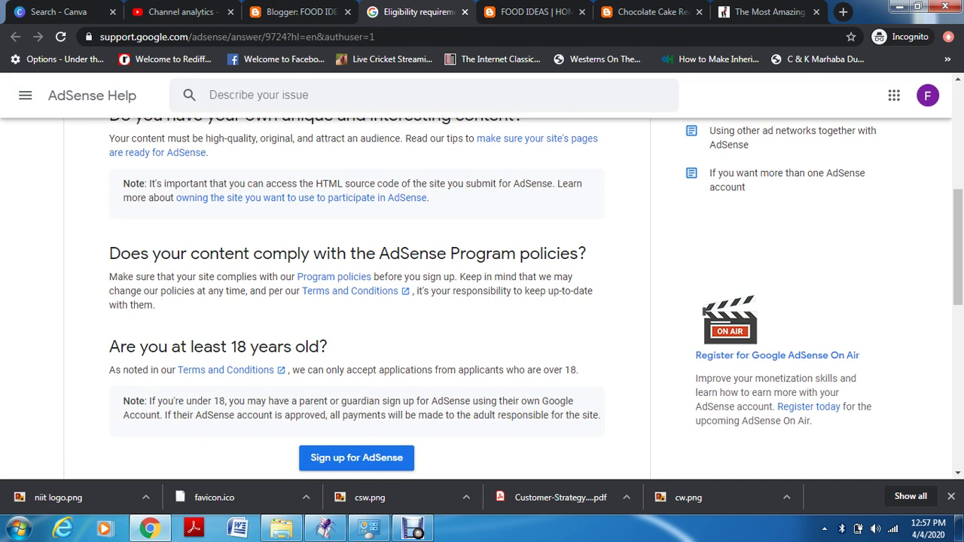
pyautogui.scroll(-1, 356, 418)
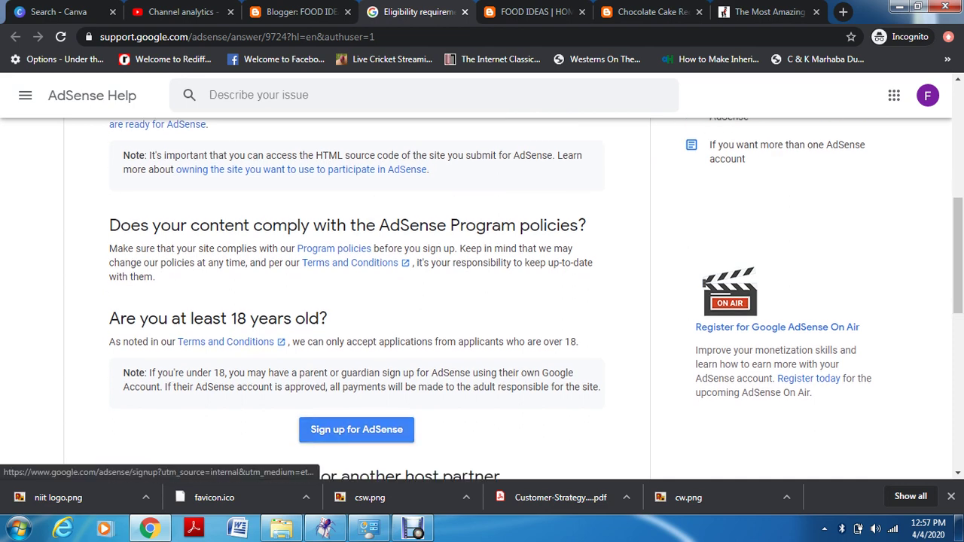
pyautogui.scroll(-1, 356, 418)
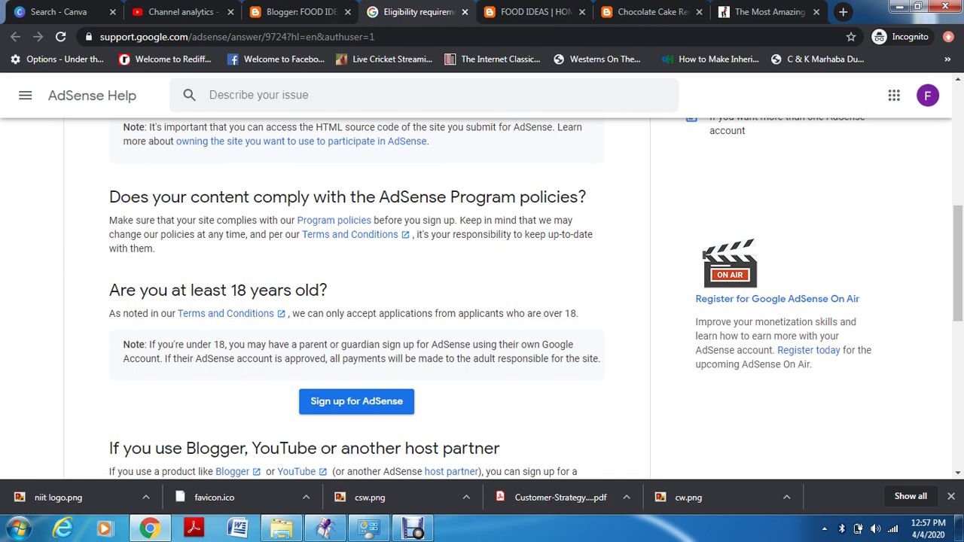
pyautogui.click(357, 401)
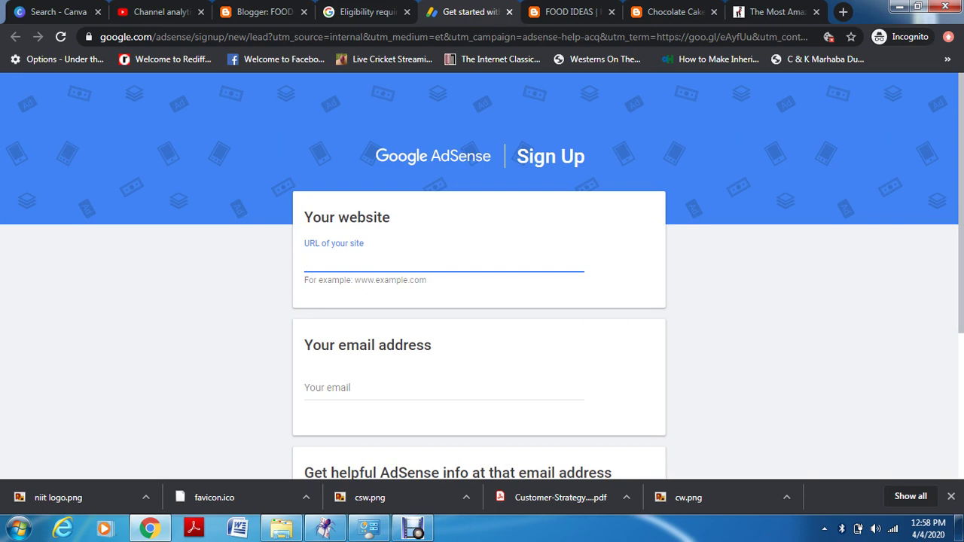
# Look over the AdSense sign-up form, then close its tab without filling it in
pyautogui.scroll(-2, 483, 276)
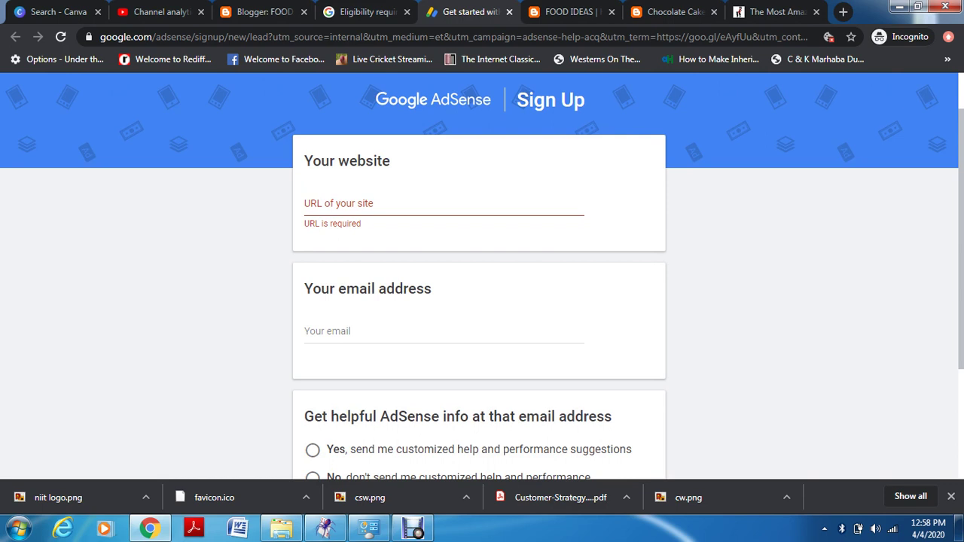
pyautogui.scroll(-2, 483, 277)
pyautogui.scroll(-2, 482, 277)
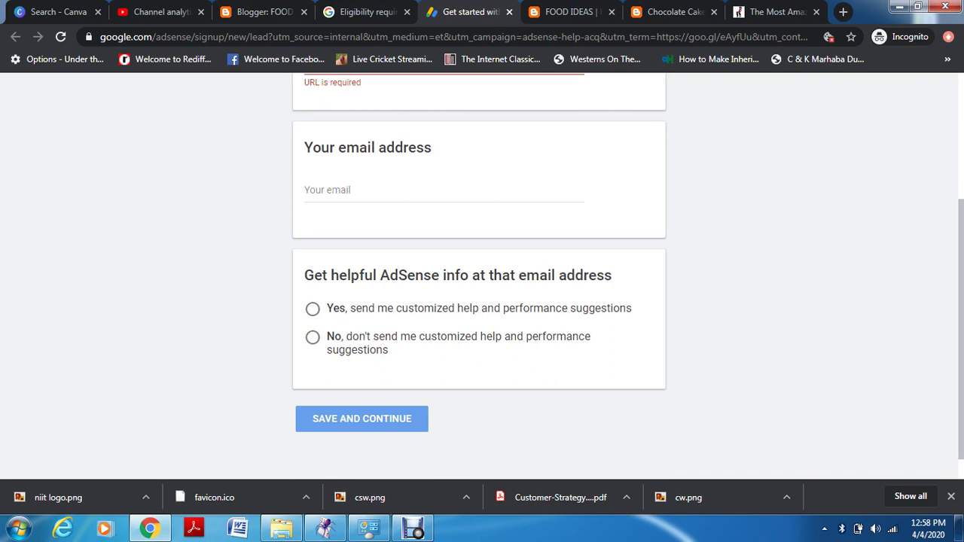
pyautogui.click(509, 12)
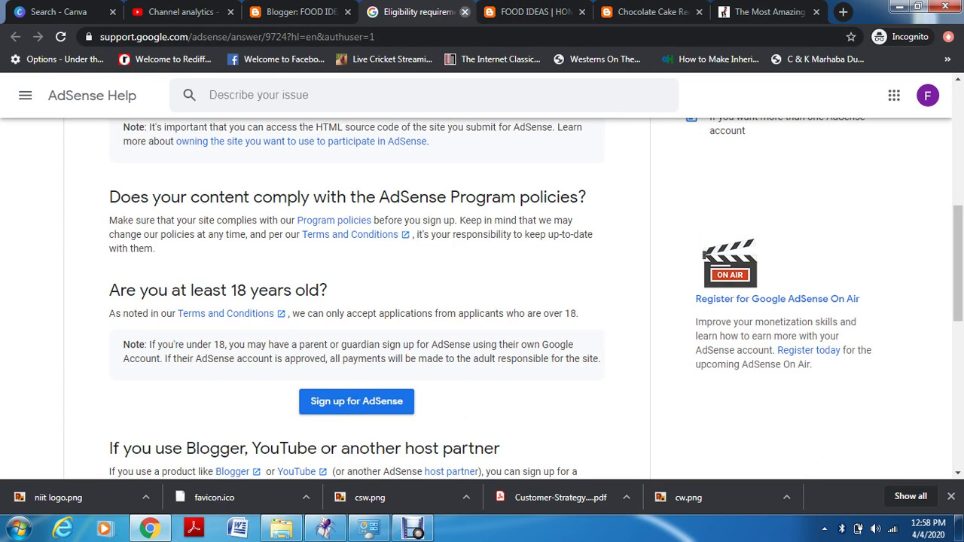
# Close the help tab and show the FOOD IDEAS blog's All pages list in Blogger
pyautogui.click(464, 12)
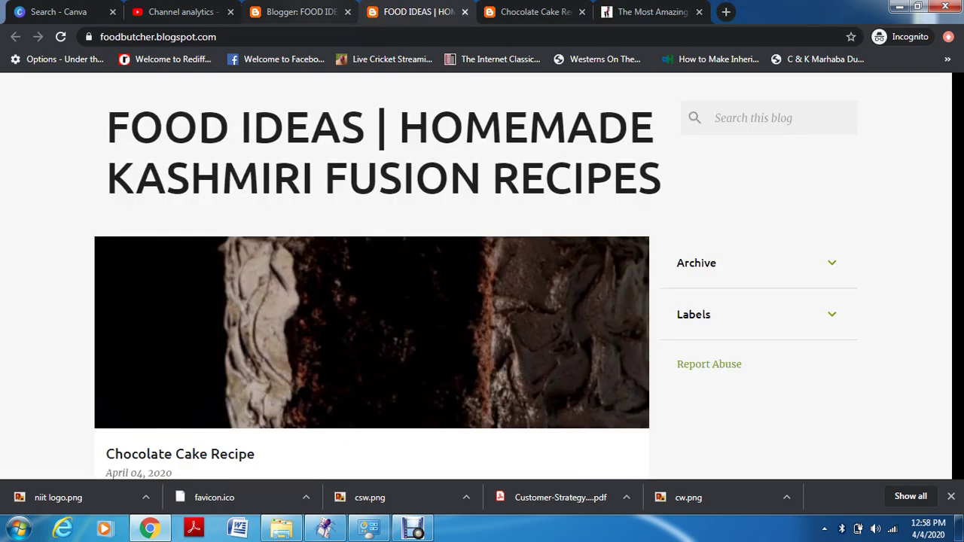
pyautogui.click(309, 14)
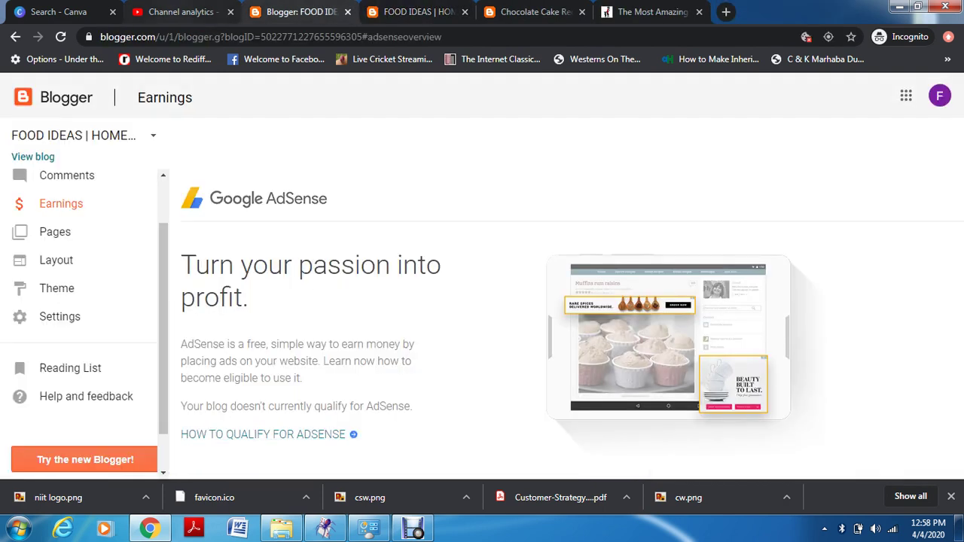
pyautogui.click(76, 232)
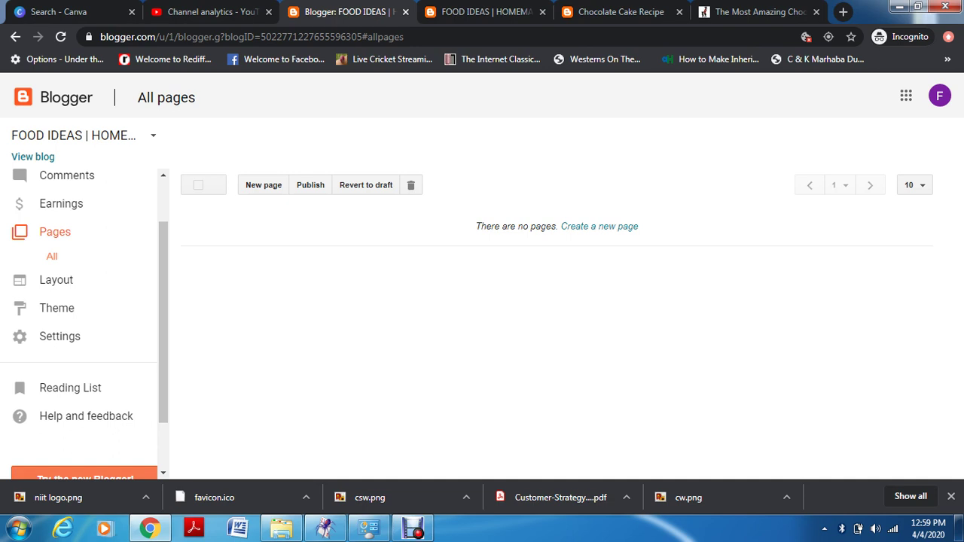
# Create a new blank page from the blog's Pages section
pyautogui.click(413, 529)
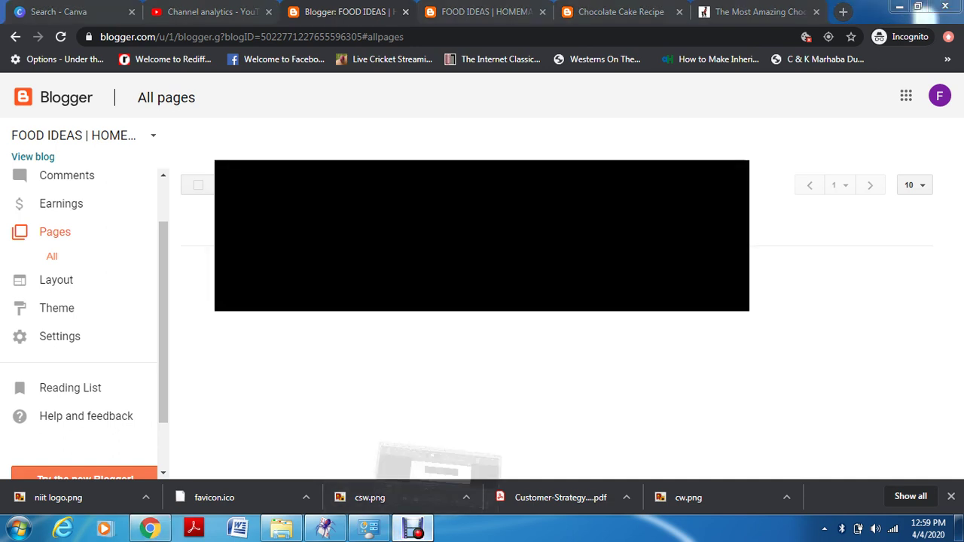
pyautogui.click(413, 529)
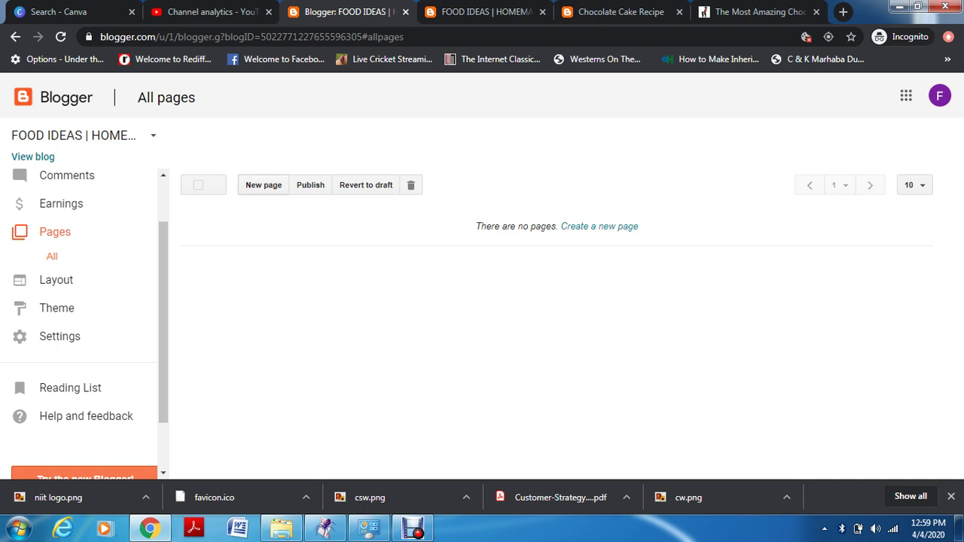
pyautogui.click(263, 184)
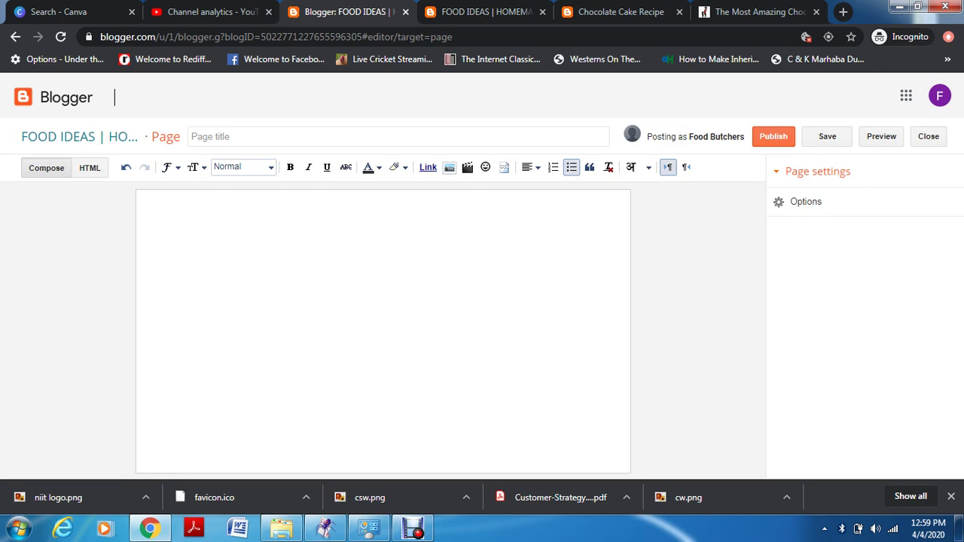
# Try out trial page titles such as 'google ads' and 'homecooked'
pyautogui.click(204, 136)
pyautogui.write('google ads')
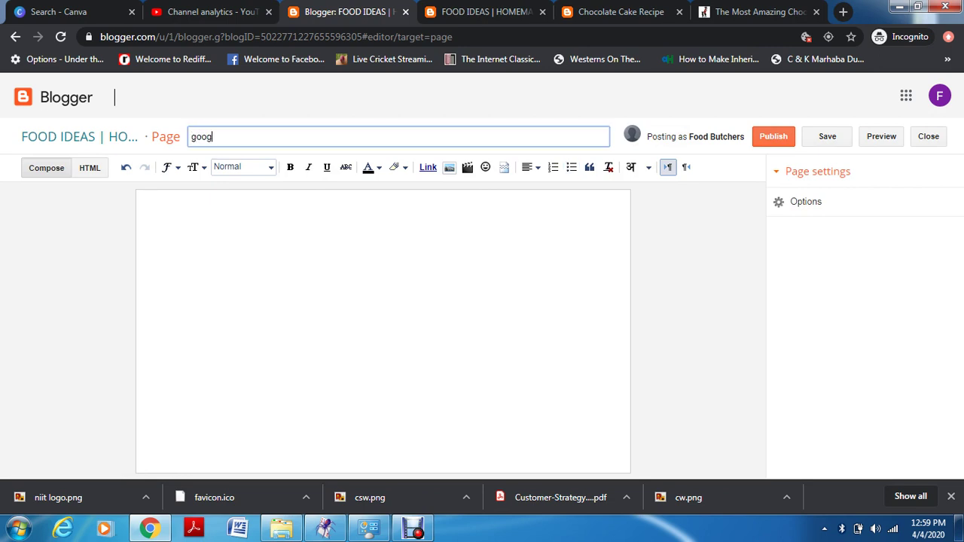
pyautogui.press('BackSpace')
pyautogui.press('BackSpace')
pyautogui.press('BackSpace')
pyautogui.press('BackSpace')
pyautogui.press('BackSpace')
pyautogui.press('BackSpace')
pyautogui.press('BackSpace')
pyautogui.press('BackSpace')
pyautogui.press('BackSpace')
pyautogui.press('BackSpace')
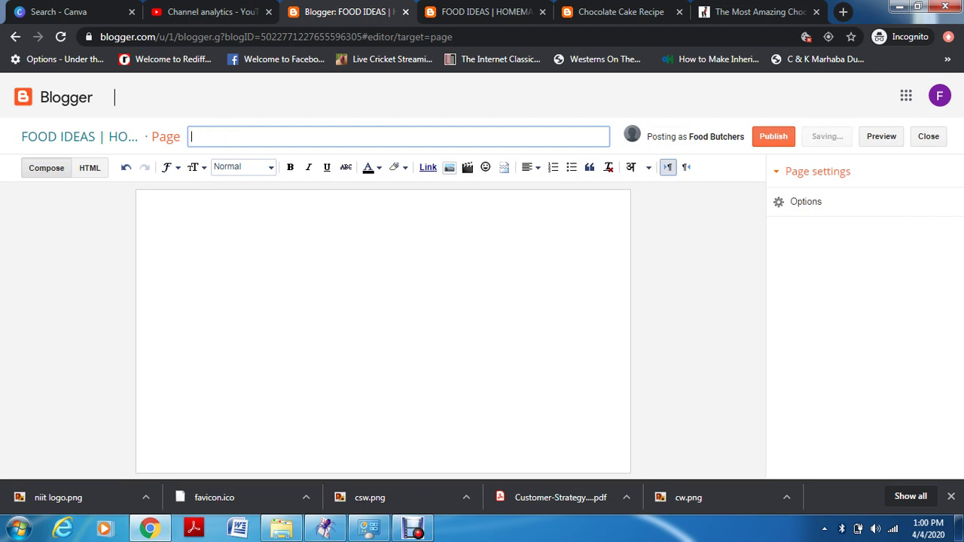
pyautogui.write('f')
pyautogui.press('BackSpace')
pyautogui.write('h')
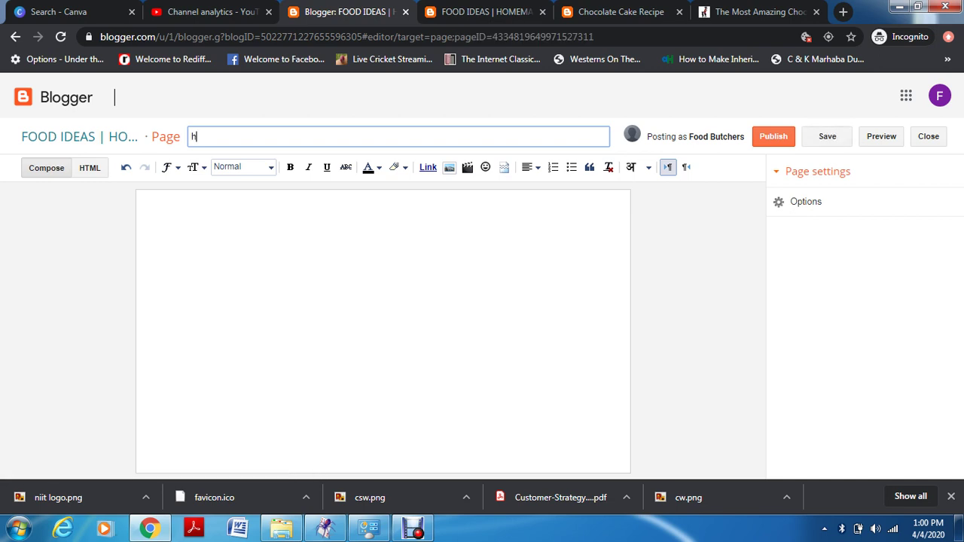
pyautogui.write('omecooked')
pyautogui.click(148, 201)
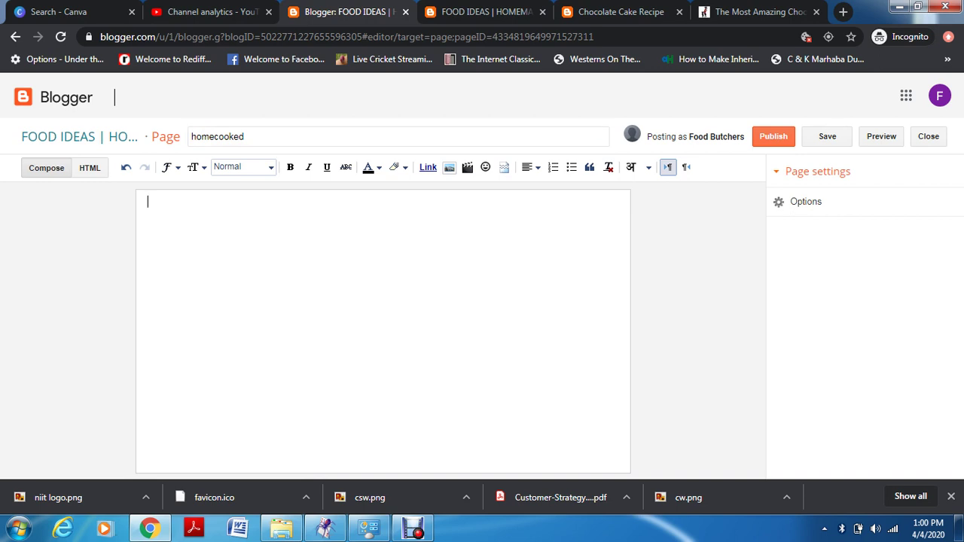
# Rework the page title from 'homecooked' toward 'googleads', trimming it back to 'google'
pyautogui.click(244, 137)
pyautogui.press('BackSpace')
pyautogui.press('BackSpace')
pyautogui.press('BackSpace')
pyautogui.press('BackSpace')
pyautogui.press('BackSpace')
pyautogui.press('BackSpace')
pyautogui.press('BackSpace')
pyautogui.press('BackSpace')
pyautogui.press('BackSpace')
pyautogui.press('BackSpace')
pyautogui.write('googlead')
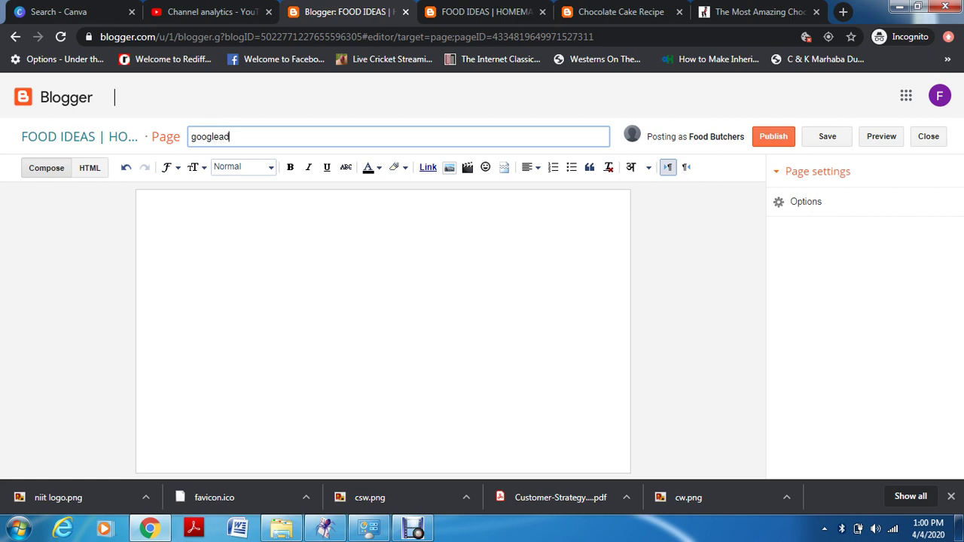
pyautogui.press('BackSpace')
pyautogui.write('ds')
pyautogui.press('BackSpace')
pyautogui.press('BackSpace')
pyautogui.press('BackSpace')
# Complete the title 'google ads' and add the heading 'google ads tutorial' with filler text
pyautogui.write('ads')
pyautogui.click(148, 201)
pyautogui.write('goo')
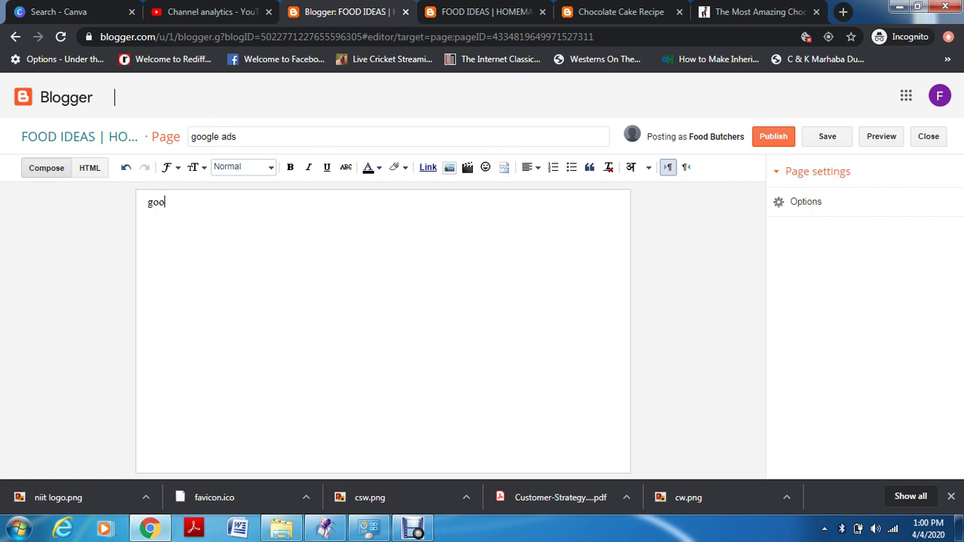
pyautogui.write('gle ads tutorial')
pyautogui.press('Return')
pyautogui.write('goo')
pyautogui.press('BackSpace')
pyautogui.press('BackSpace')
pyautogui.press('BackSpace')
pyautogui.write('jnsnkscvk')
pyautogui.press('Return')
pyautogui.press('Return')
# Add the heading 'google ads negative keywords' with filler text, then begin another 'google ad' line
pyautogui.write('google ')
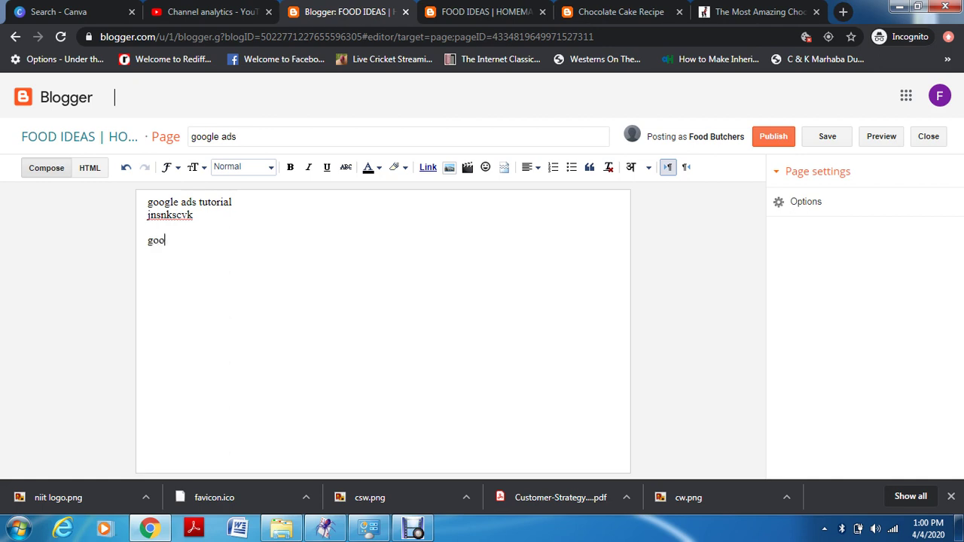
pyautogui.write('ads negative keywords')
pyautogui.press('Return')
pyautogui.write('njvhjbvhdbvh')
pyautogui.press('Return')
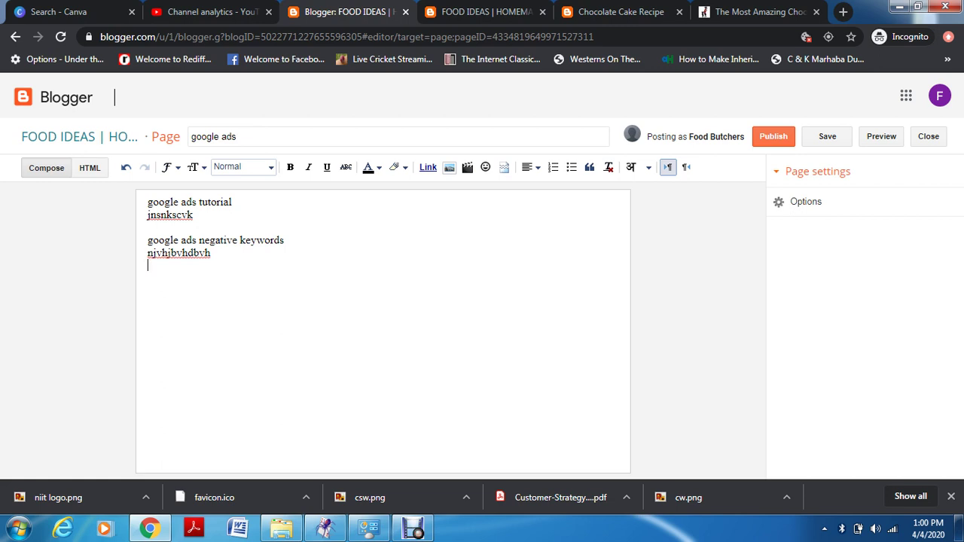
pyautogui.press('Return')
pyautogui.write('google')
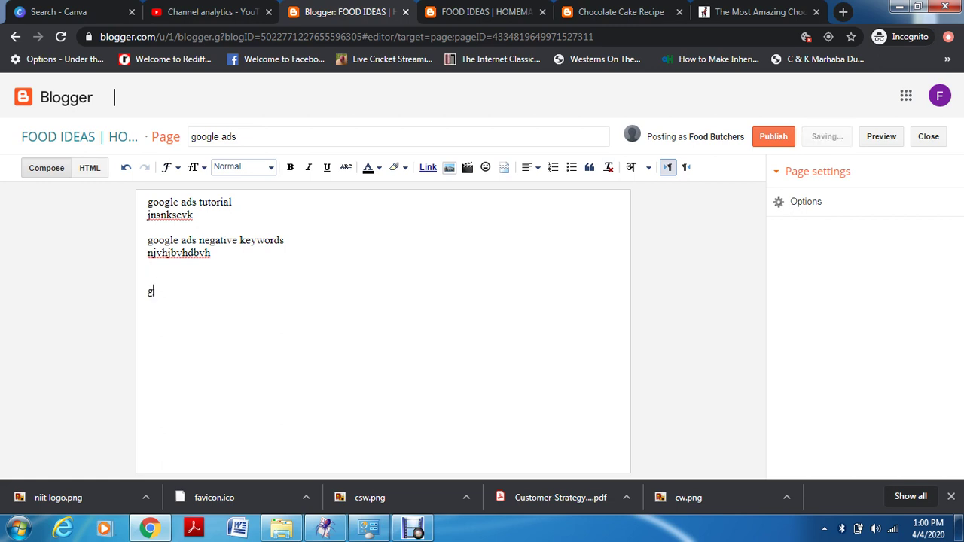
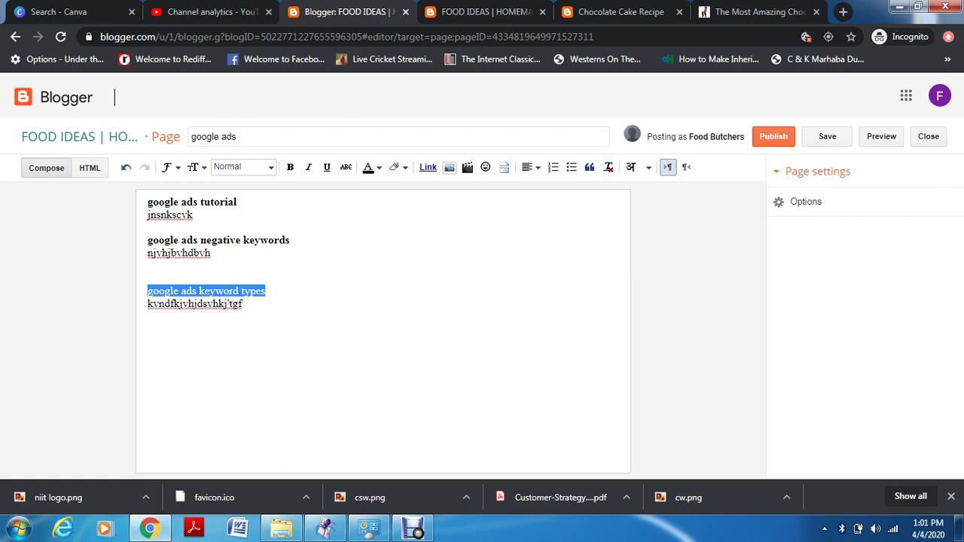
# Bold the google ads tutorial line, try Heading and Subheading styles, then set it back to Normal
pyautogui.hotkey('ctrl', 'b')
pyautogui.click(211, 253)
pyautogui.moveTo(237, 202); pyautogui.dragTo(147, 202)
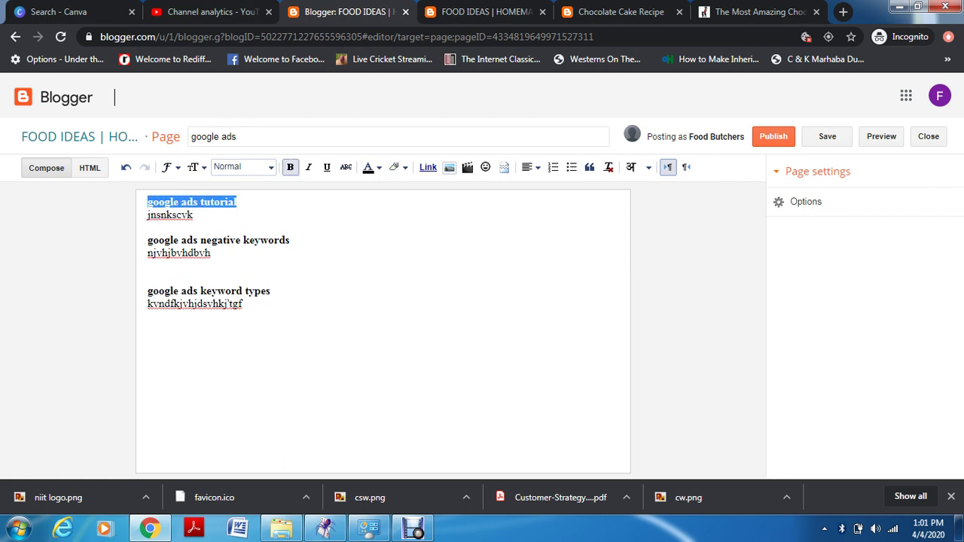
pyautogui.click(243, 166)
pyautogui.click(239, 187)
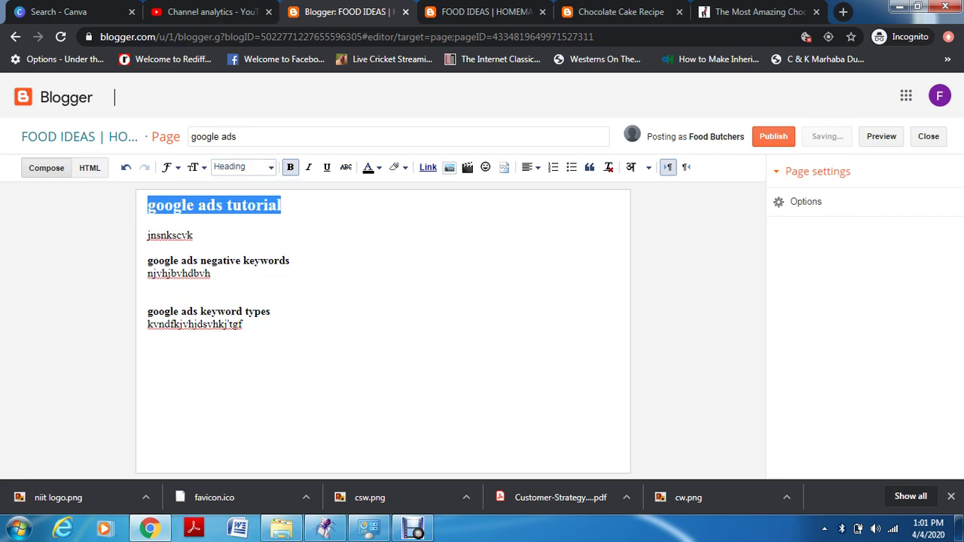
pyautogui.click(242, 167)
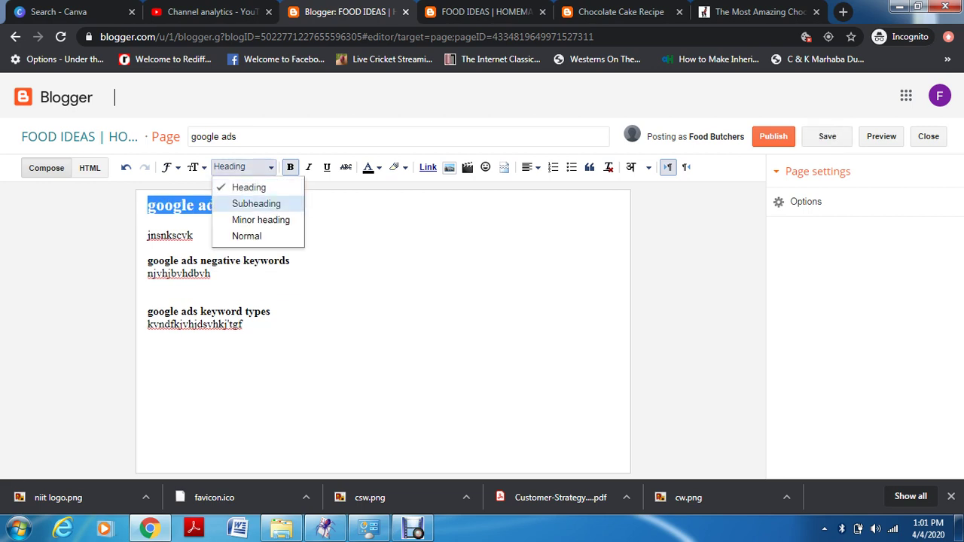
pyautogui.click(256, 203)
pyautogui.click(242, 166)
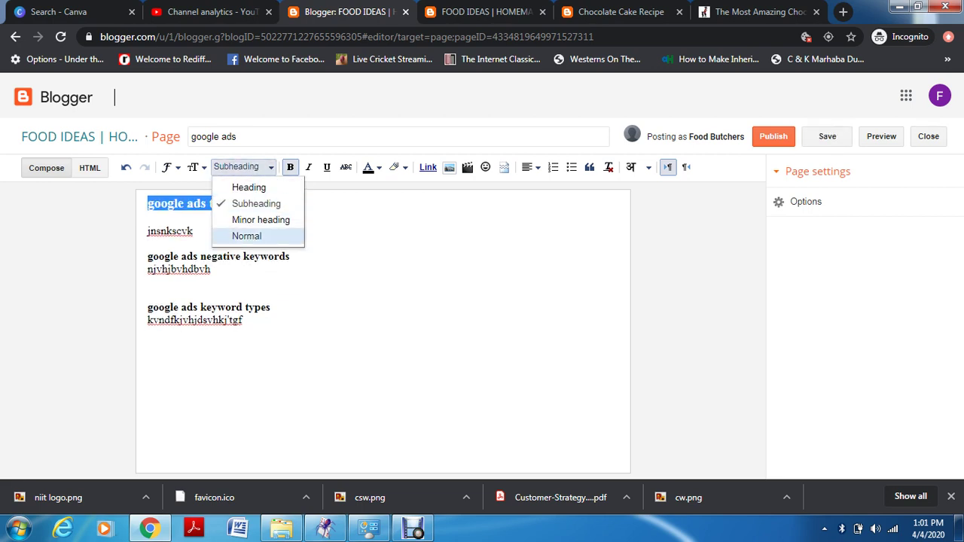
pyautogui.click(245, 234)
pyautogui.click(211, 253)
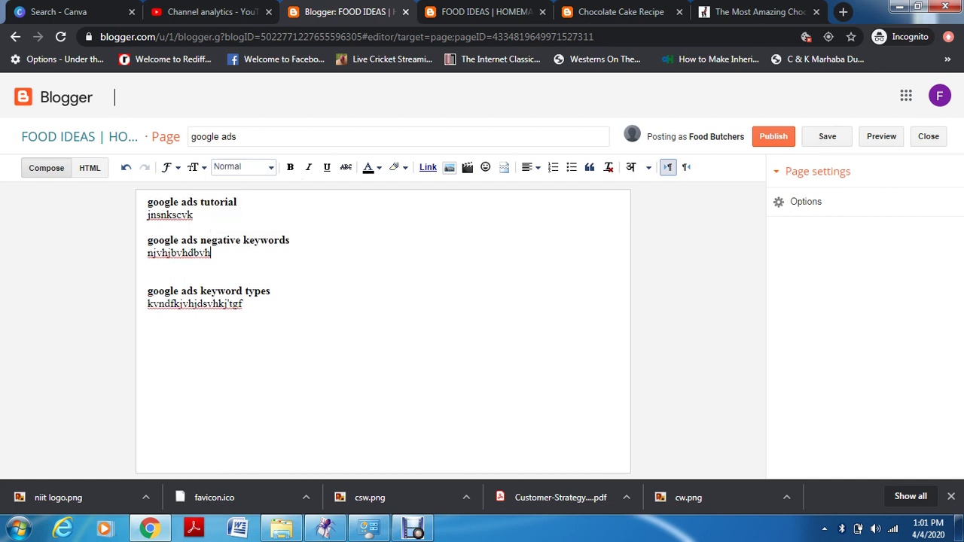
# Reselect the google ads tutorial line with the keyboard and start adding a link to it
pyautogui.press('Up')
pyautogui.press('Up')
pyautogui.hotkey('shift', 'Left')
pyautogui.hotkey('shift', 'Left')
pyautogui.hotkey('shift', 'Left')
pyautogui.hotkey('shift', 'Left')
pyautogui.hotkey('shift', 'Left')
pyautogui.hotkey('shift', 'Left')
pyautogui.hotkey('shift', 'Left')
pyautogui.hotkey('shift', 'Left')
pyautogui.hotkey('shift', 'Left')
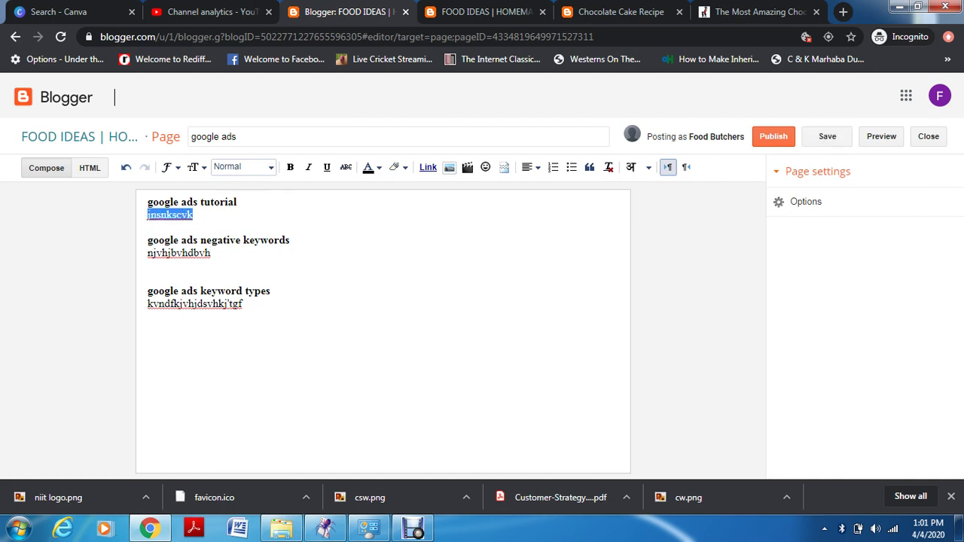
pyautogui.press('Right')
pyautogui.press('Up')
pyautogui.press('End')
pyautogui.hotkey('shift', 'Left')
pyautogui.hotkey('shift', 'Left')
pyautogui.hotkey('shift', 'Left')
pyautogui.hotkey('shift', 'Left')
pyautogui.hotkey('shift', 'Left')
pyautogui.hotkey('shift', 'Left')
pyautogui.hotkey('shift', 'Left')
pyautogui.hotkey('shift', 'Left')
pyautogui.hotkey('shift', 'Left')
pyautogui.hotkey('shift', 'Left')
pyautogui.hotkey('shift', 'Left')
pyautogui.hotkey('shift', 'Left')
pyautogui.hotkey('shift', 'Left')
pyautogui.hotkey('shift', 'Left')
pyautogui.hotkey('shift', 'Left')
pyautogui.hotkey('shift', 'Left')
pyautogui.hotkey('shift', 'Left')
pyautogui.hotkey('shift', 'Left')
pyautogui.hotkey('shift', 'Left')
pyautogui.hotkey('shift', 'F10')
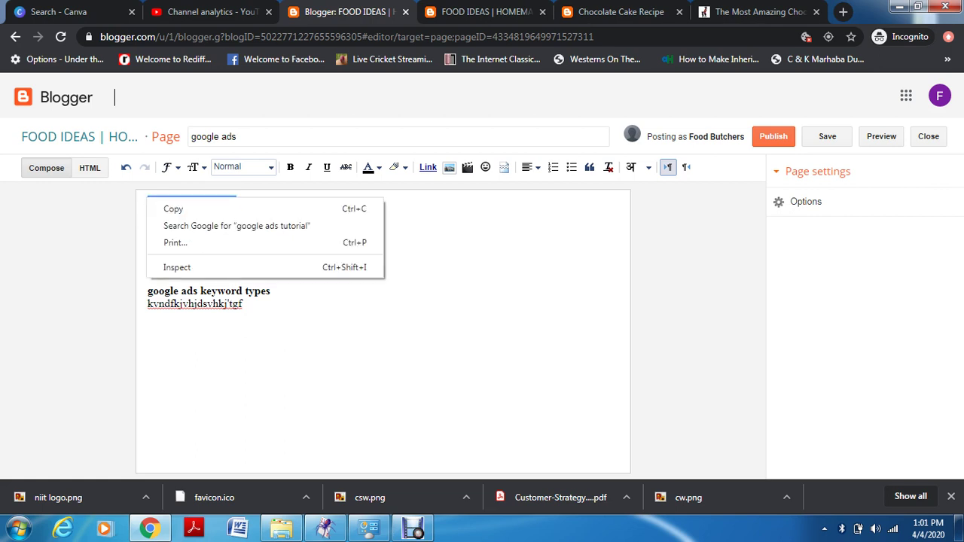
pyautogui.press('Escape')
pyautogui.press('Down')
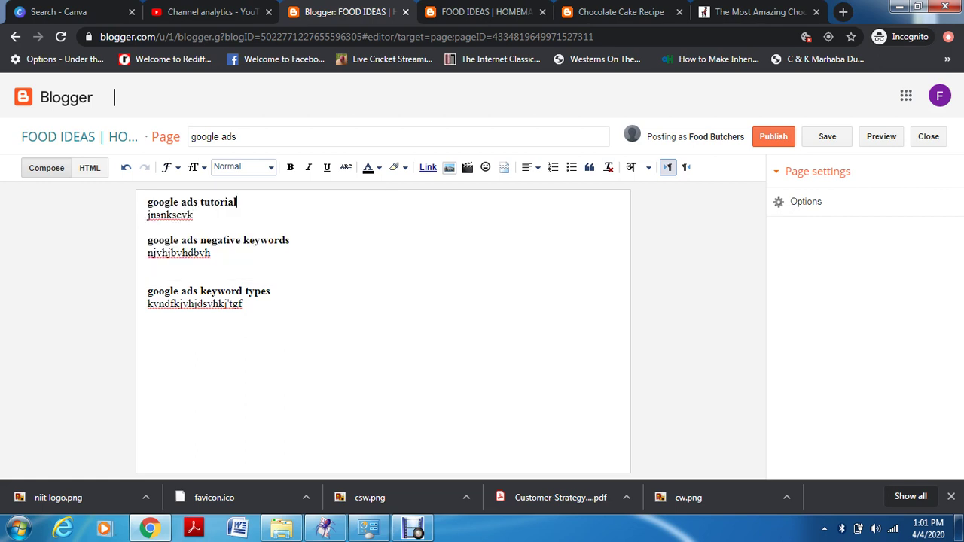
pyautogui.press('Up')
pyautogui.press('End')
pyautogui.hotkey('shift', 'Left')
pyautogui.hotkey('shift', 'Left')
pyautogui.hotkey('shift', 'Left')
pyautogui.hotkey('shift', 'Left')
pyautogui.hotkey('shift', 'Left')
pyautogui.hotkey('shift', 'Left')
pyautogui.hotkey('shift', 'Left')
pyautogui.hotkey('shift', 'Left')
pyautogui.hotkey('shift', 'Left')
pyautogui.hotkey('shift', 'Left')
pyautogui.hotkey('shift', 'Left')
pyautogui.hotkey('shift', 'Left')
pyautogui.hotkey('shift', 'Left')
pyautogui.hotkey('shift', 'Left')
pyautogui.hotkey('shift', 'Left')
pyautogui.hotkey('shift', 'Left')
pyautogui.hotkey('shift', 'Left')
pyautogui.hotkey('shift', 'Left')
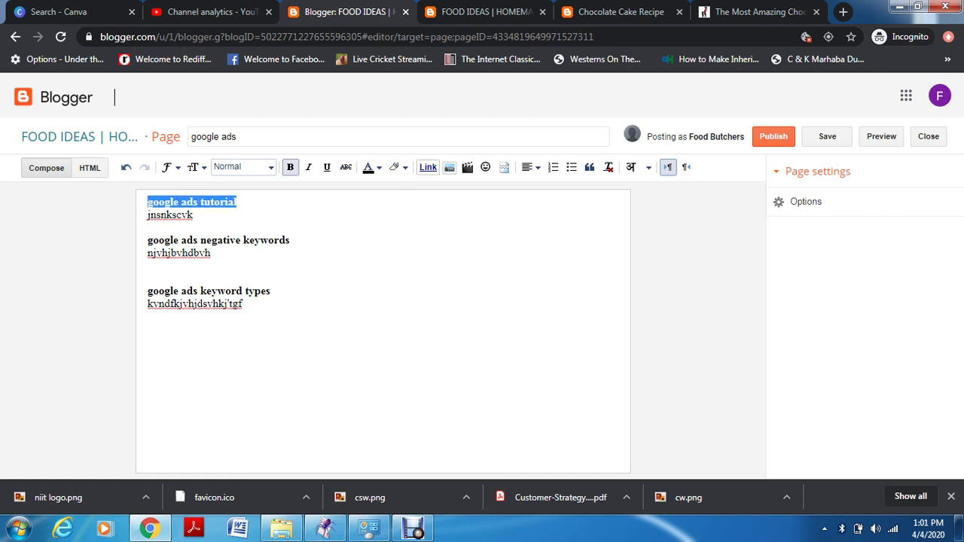
pyautogui.click(428, 167)
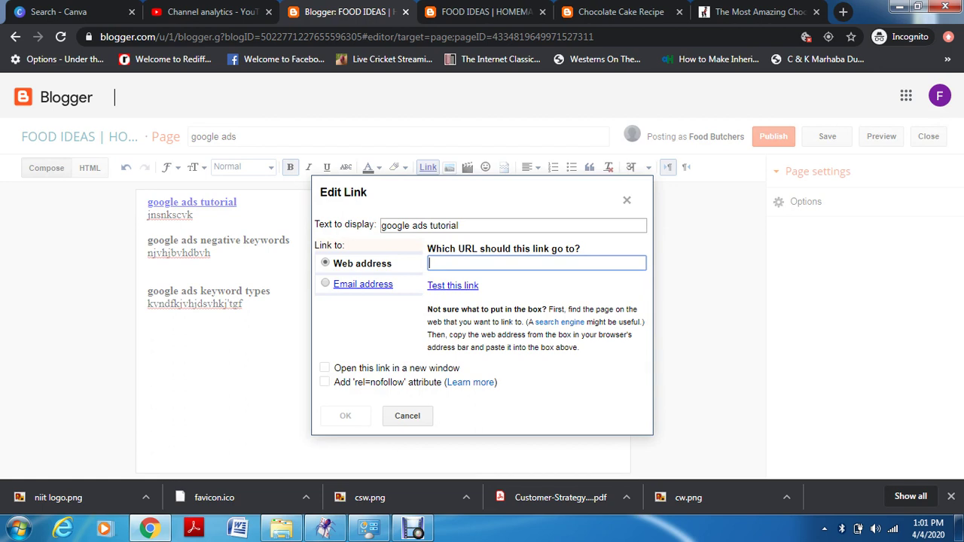
pyautogui.write('www')
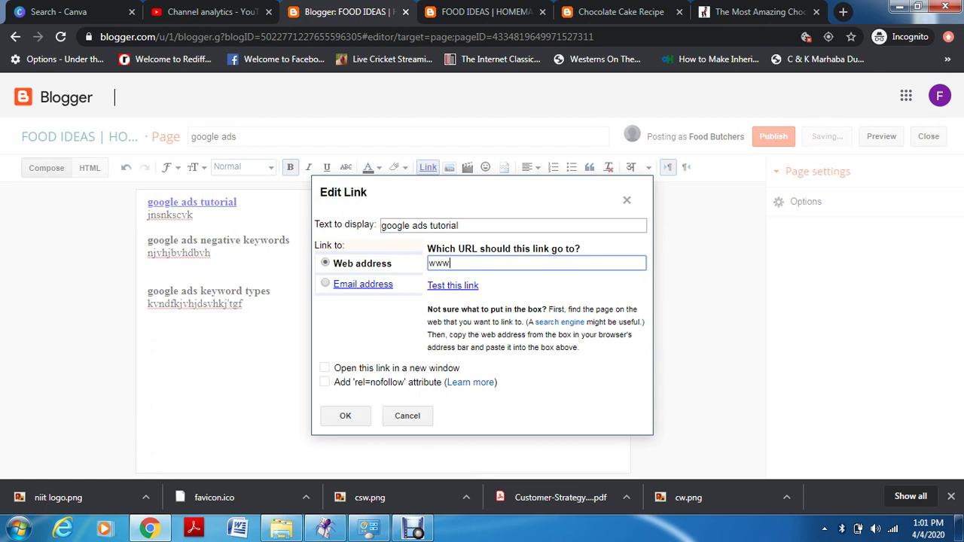
pyautogui.write('.foodbutc')
pyautogui.write('hr')
pyautogui.write('ers')
pyautogui.write('.c')
pyautogui.write('\\')
pyautogui.press('BackSpace')
pyautogui.press('BackSpace')
pyautogui.write('blogspot')
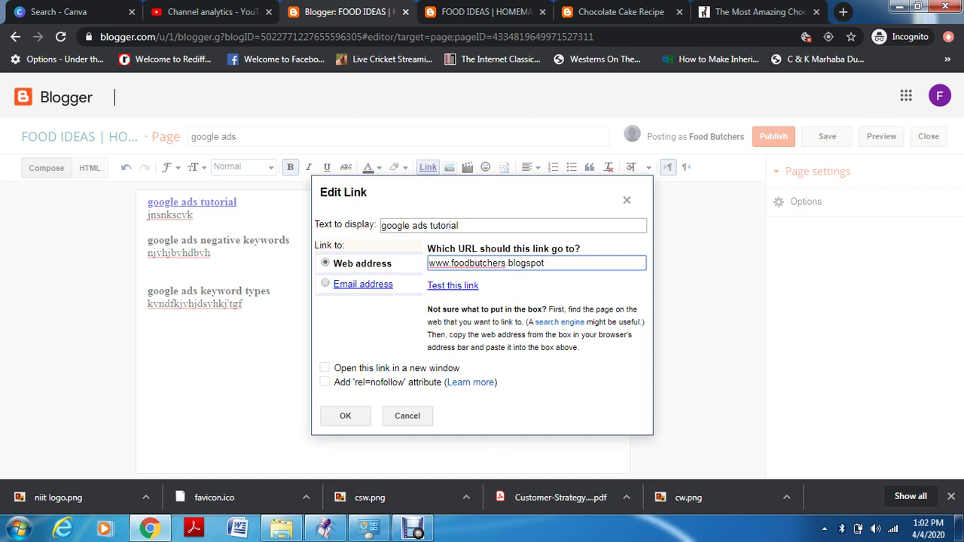
pyautogui.write('.com/googk')
pyautogui.write('e adstutori')
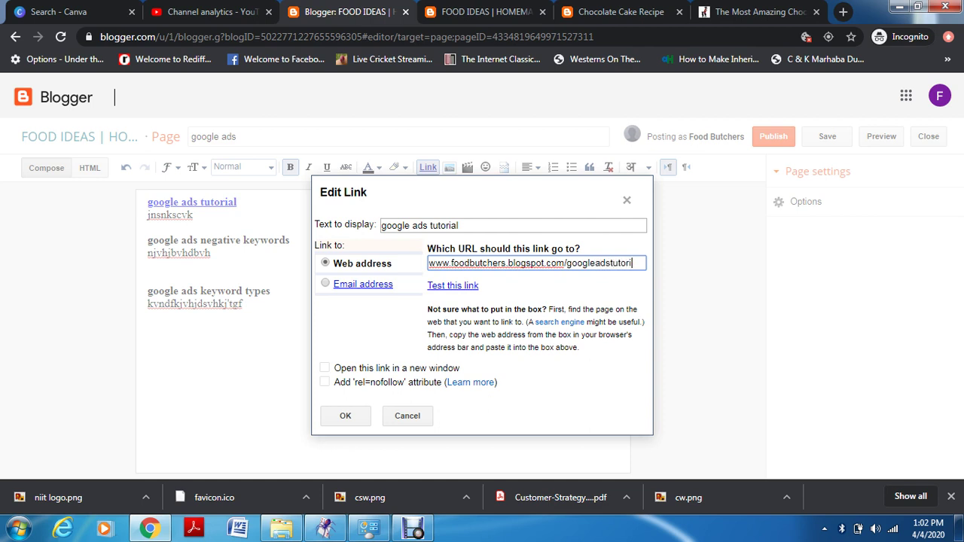
pyautogui.write('al')
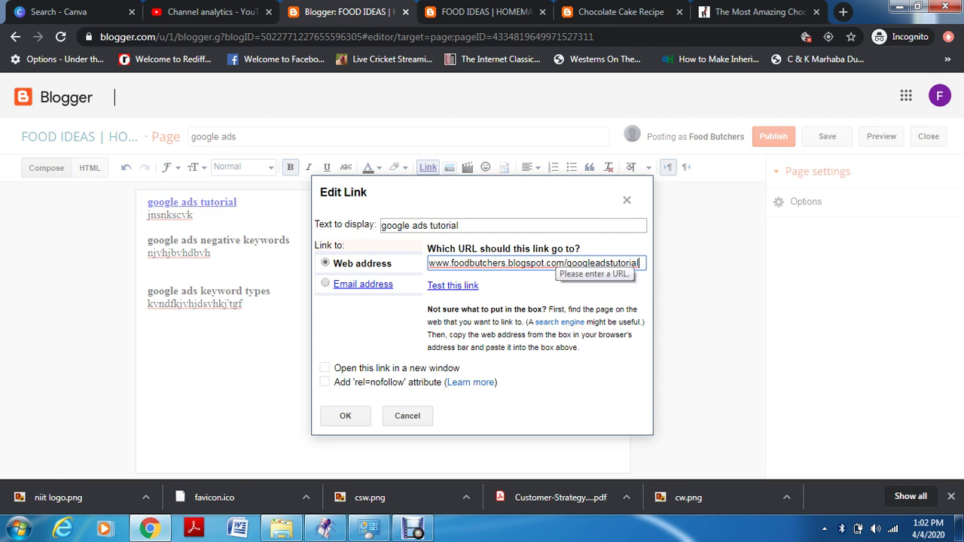
pyautogui.click(345, 416)
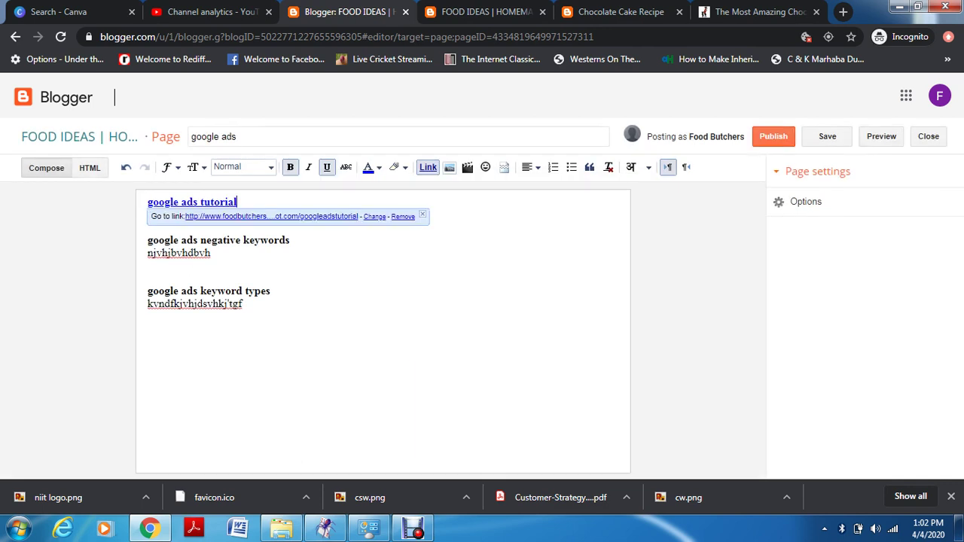
pyautogui.click(244, 304)
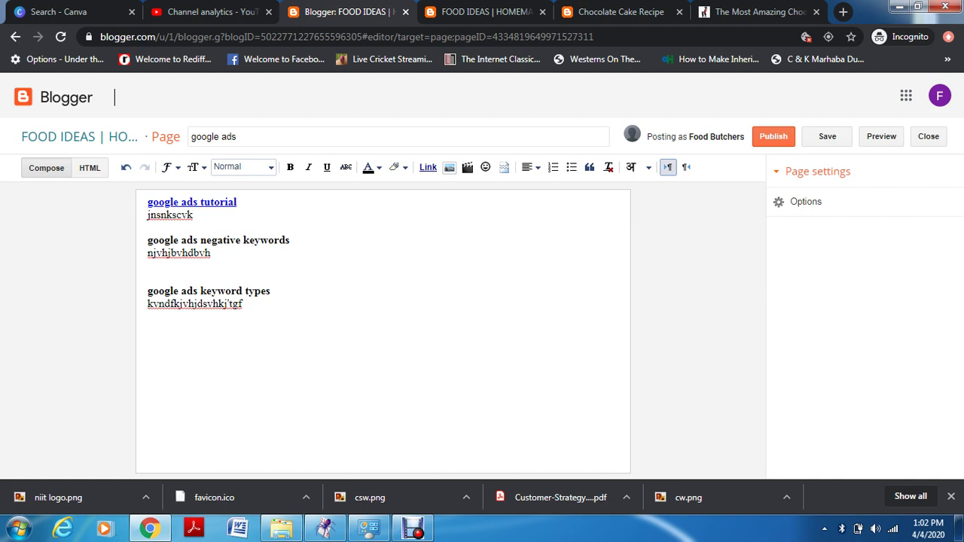
pyautogui.click(928, 136)
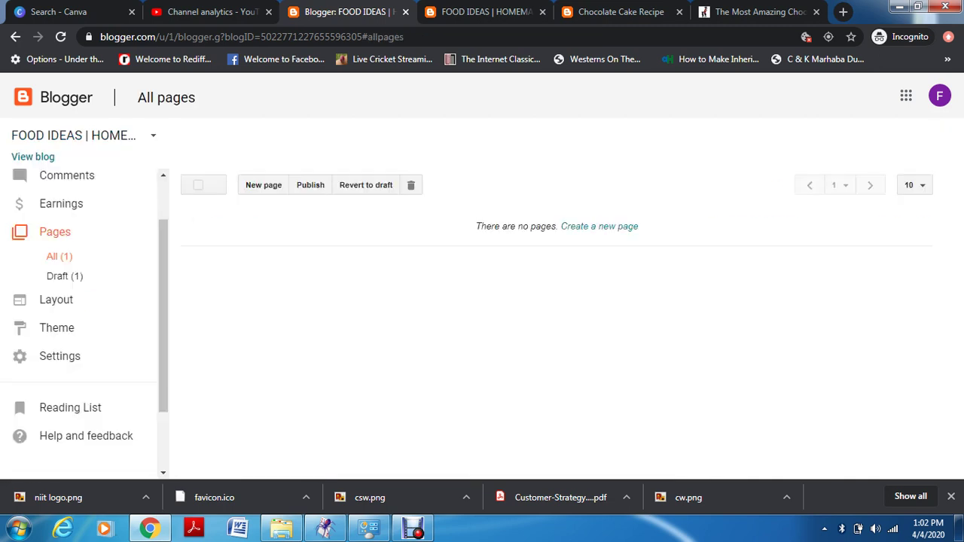
# Create a new page titled 'contact us' with a first body line inviting readers to send an email
pyautogui.click(264, 185)
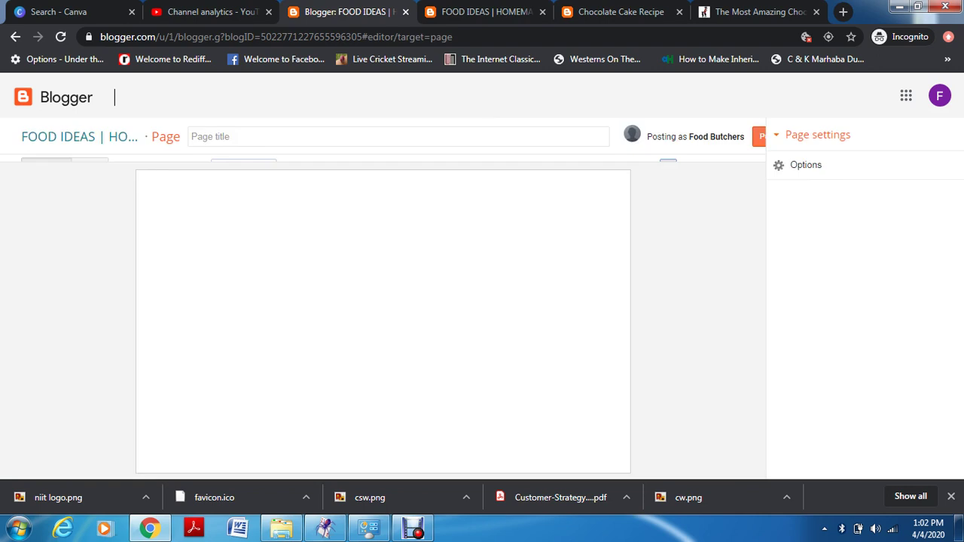
pyautogui.write('contact us')
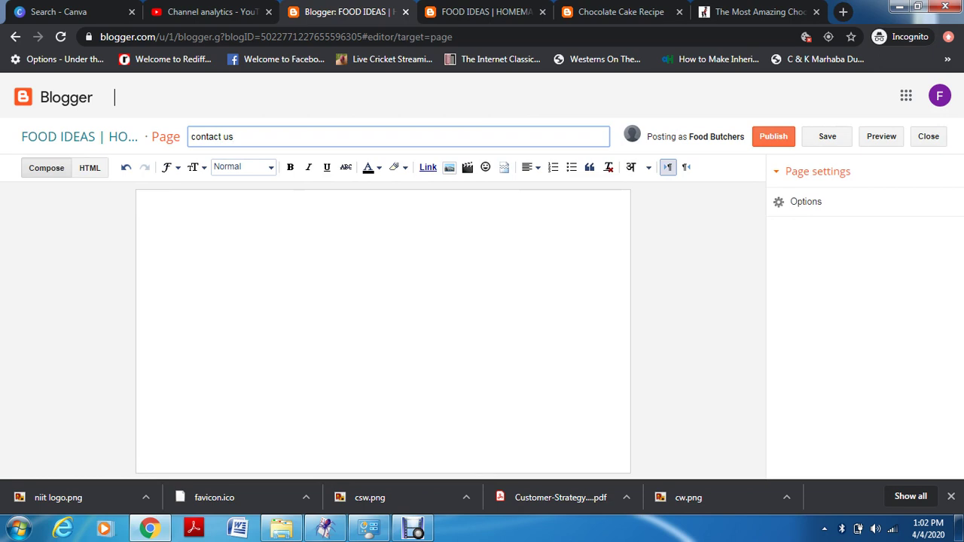
pyautogui.click(148, 201)
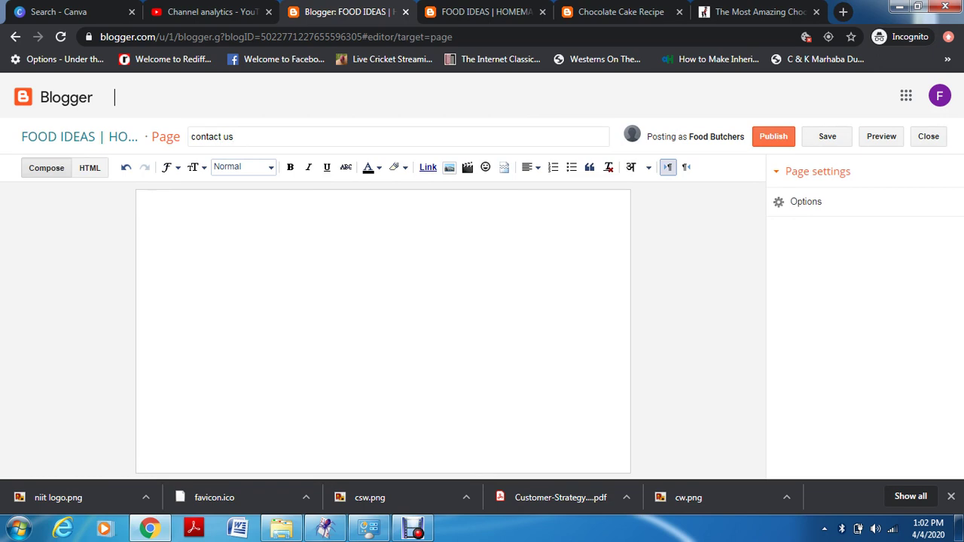
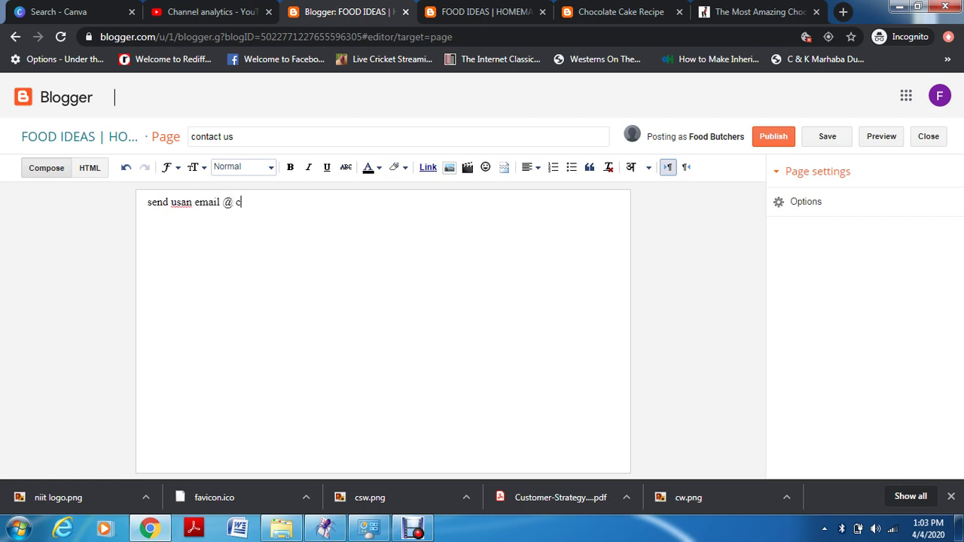
pyautogui.press('Left')
pyautogui.press('Left')
pyautogui.press('Left')
pyautogui.press('Left')
pyautogui.press('Left')
pyautogui.press('Left')
pyautogui.press('Left')
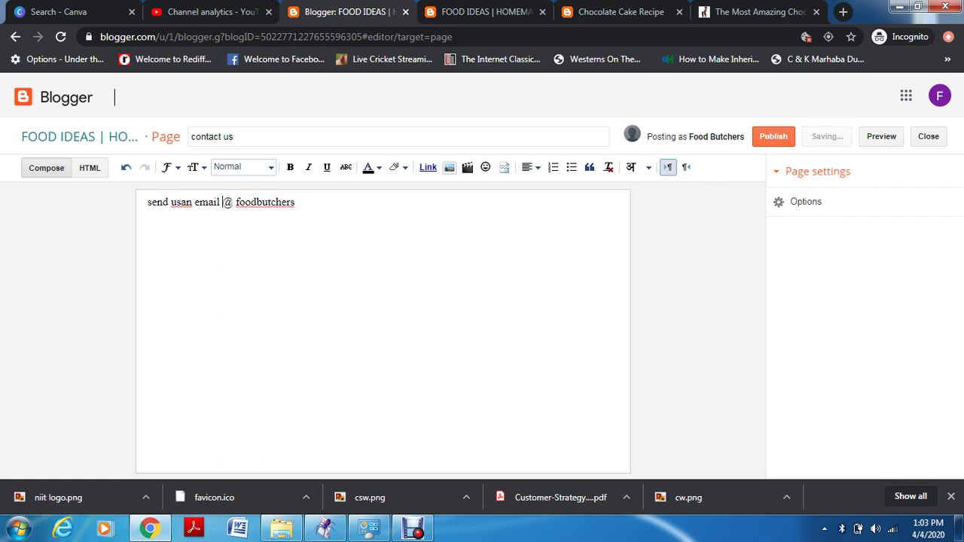
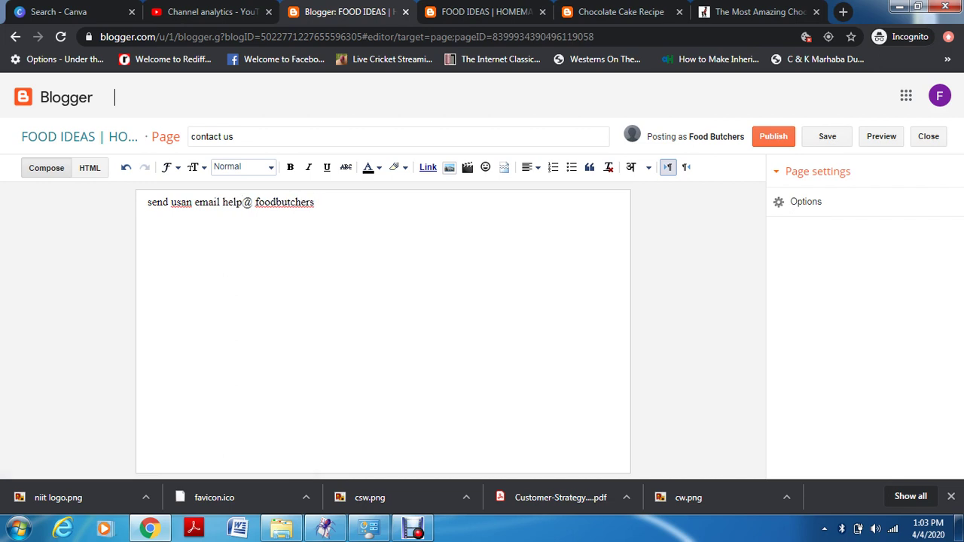
pyautogui.press('Return')
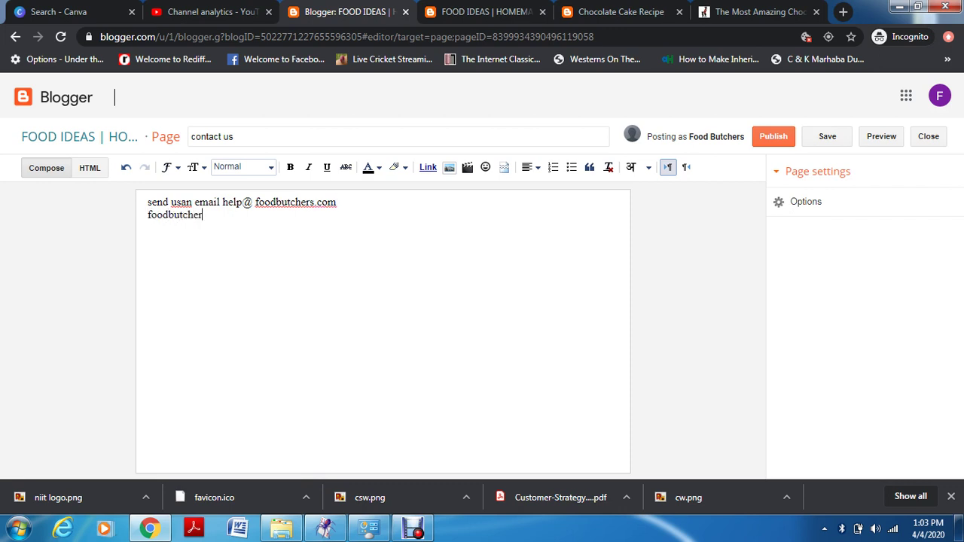
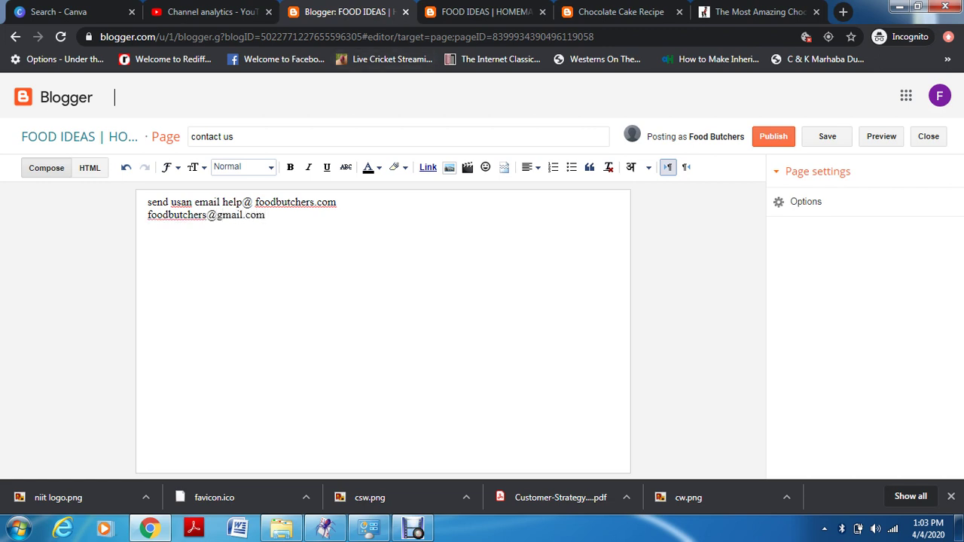
# Add the contact e-mail address line, then erase the body text and close the page
pyautogui.moveTo(222, 202); pyautogui.dragTo(236, 201)
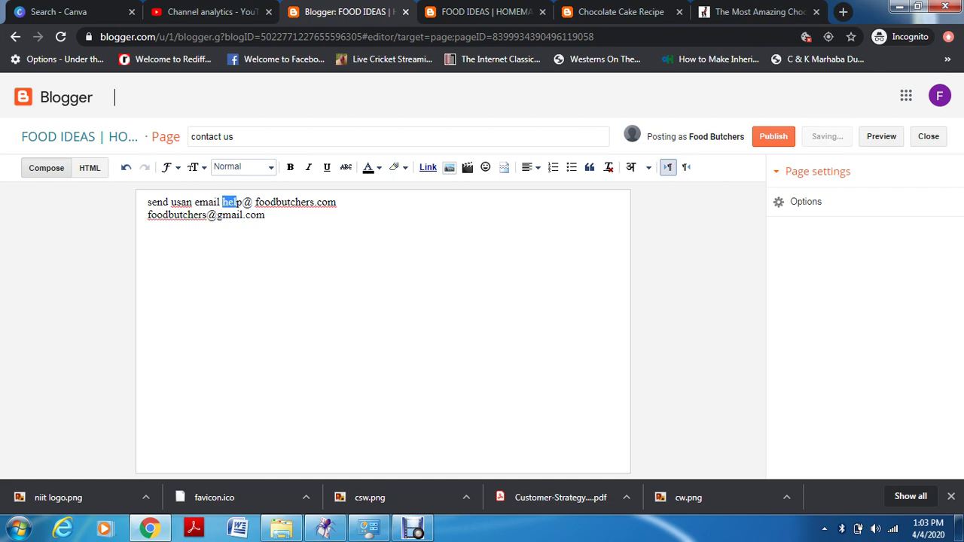
pyautogui.click(236, 202)
pyautogui.press('Return')
pyautogui.write('\\')
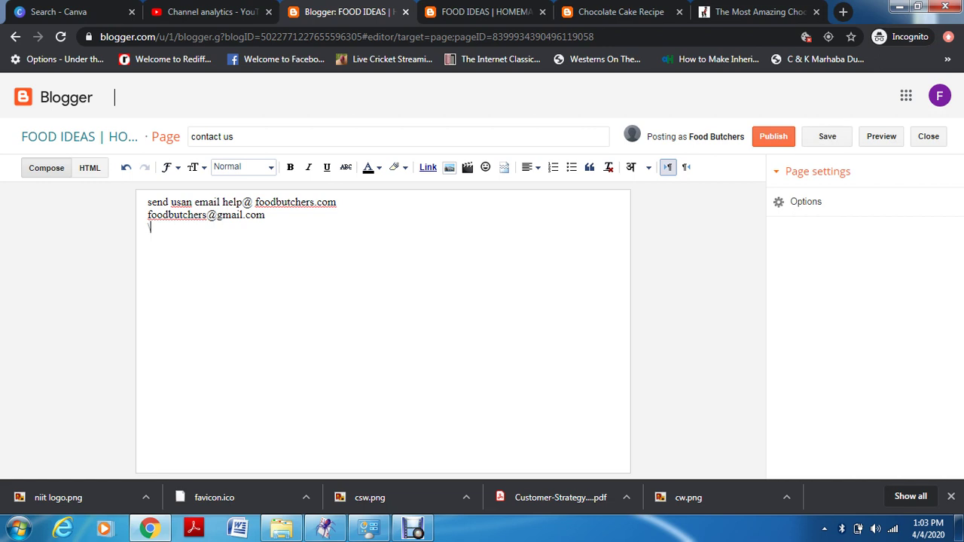
pyautogui.press('BackSpace')
pyautogui.write('get')
pyautogui.press('BackSpace')
pyautogui.press('BackSpace')
pyautogui.press('BackSpace')
pyautogui.press('BackSpace')
pyautogui.press('BackSpace')
pyautogui.press('BackSpace')
pyautogui.press('BackSpace')
pyautogui.press('BackSpace')
pyautogui.press('BackSpace')
pyautogui.press('BackSpace')
pyautogui.press('BackSpace')
pyautogui.press('BackSpace')
pyautogui.press('BackSpace')
pyautogui.press('BackSpace')
pyautogui.press('BackSpace')
pyautogui.press('BackSpace')
pyautogui.press('BackSpace')
pyautogui.press('BackSpace')
pyautogui.press('BackSpace')
pyautogui.press('BackSpace')
pyautogui.press('BackSpace')
pyautogui.press('BackSpace')
pyautogui.press('BackSpace')
pyautogui.click(929, 136)
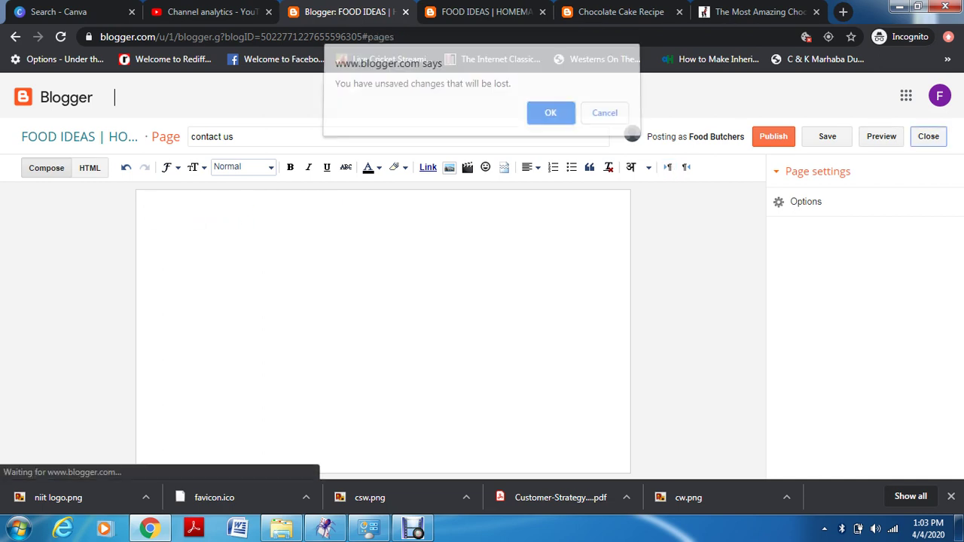
# Discard the unsaved page, then tick and trash the contact us and google ads drafts
pyautogui.press('Return')
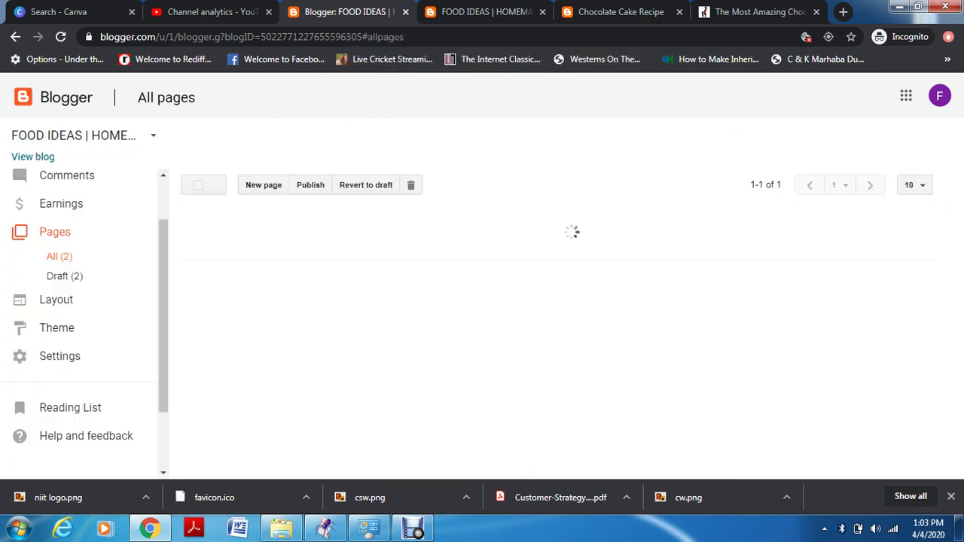
pyautogui.click(197, 219)
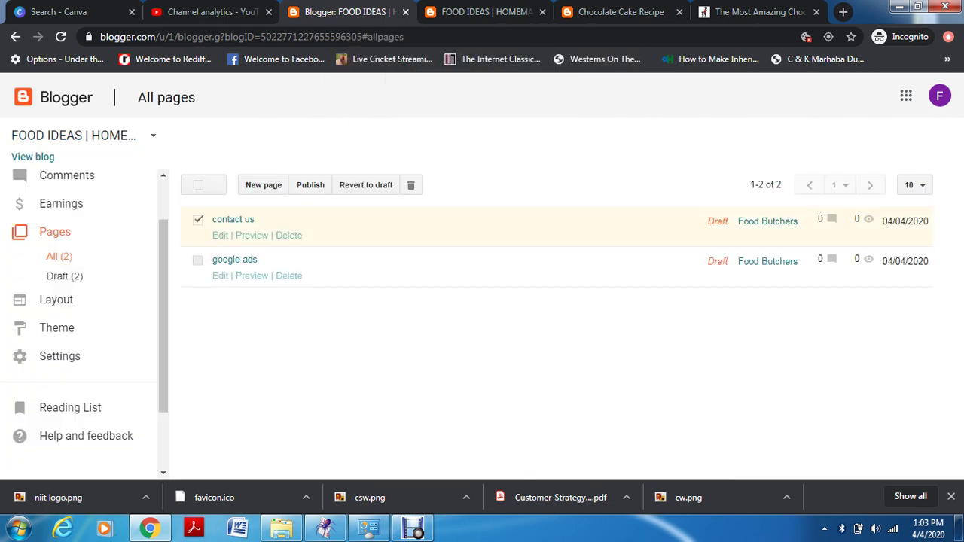
pyautogui.click(197, 260)
pyautogui.click(366, 185)
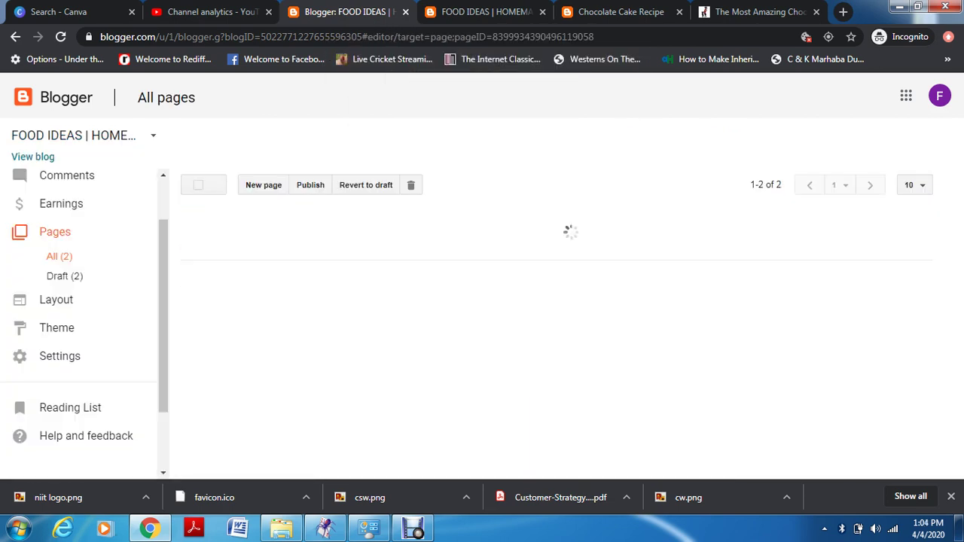
pyautogui.click(411, 185)
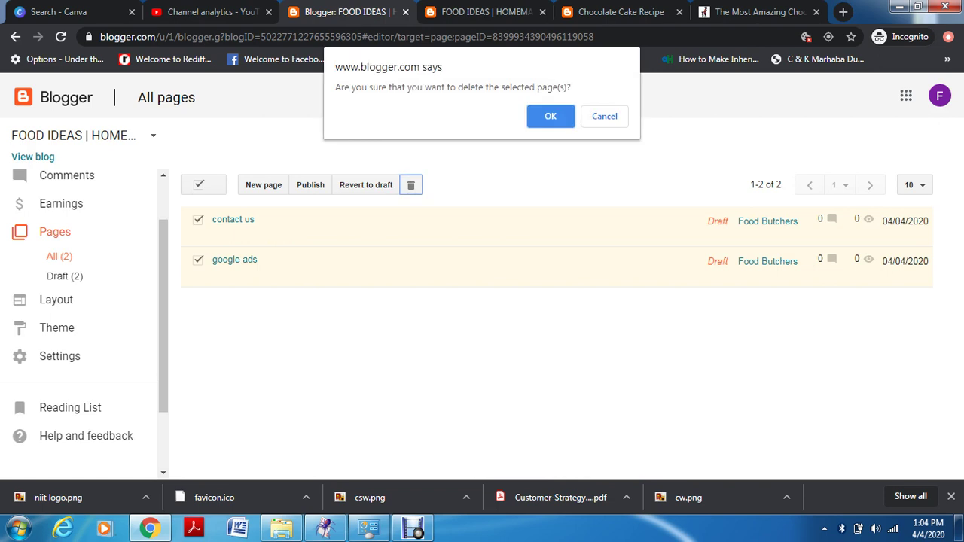
pyautogui.press('Return')
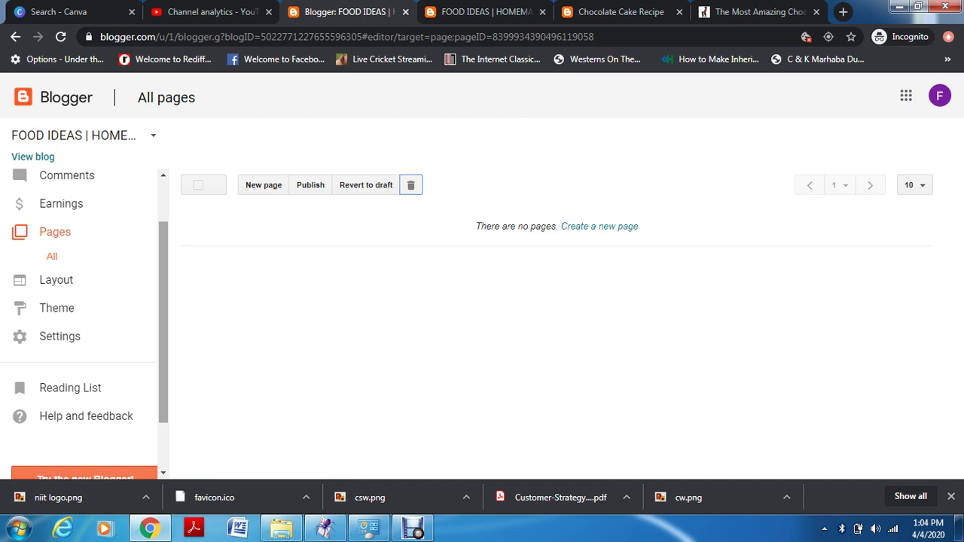
# Go via Layout to the Theme page showing FOOD IDEAS desktop and mobile previews
pyautogui.scroll(-1, 79, 263)
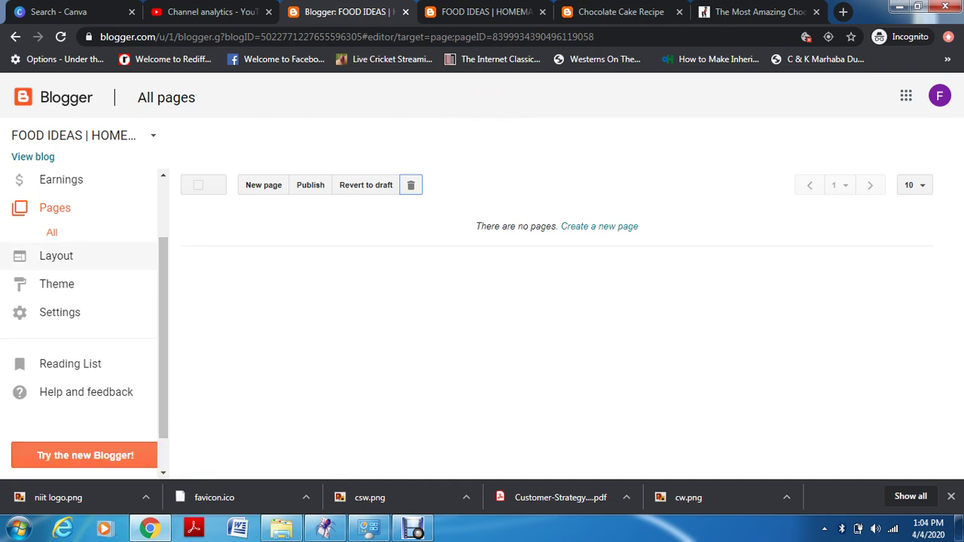
pyautogui.click(83, 263)
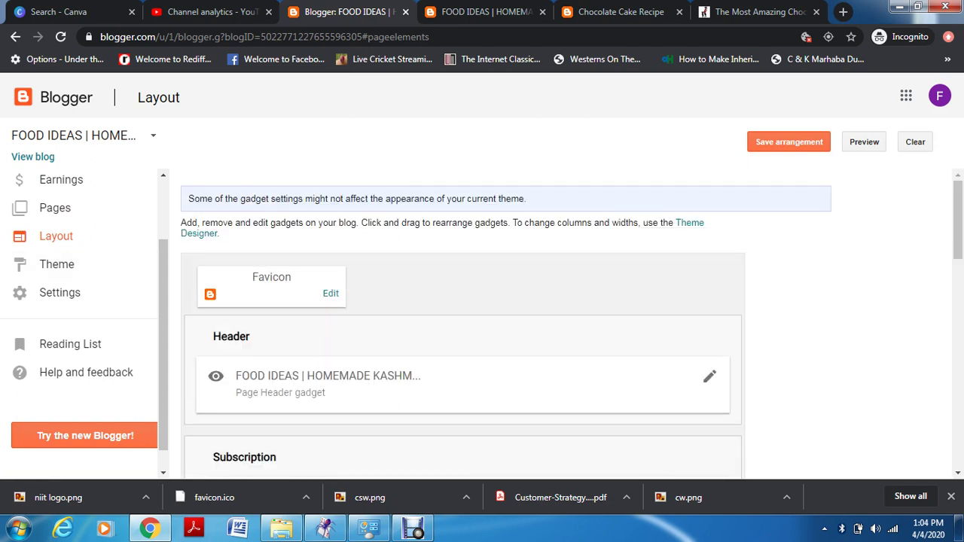
pyautogui.click(82, 264)
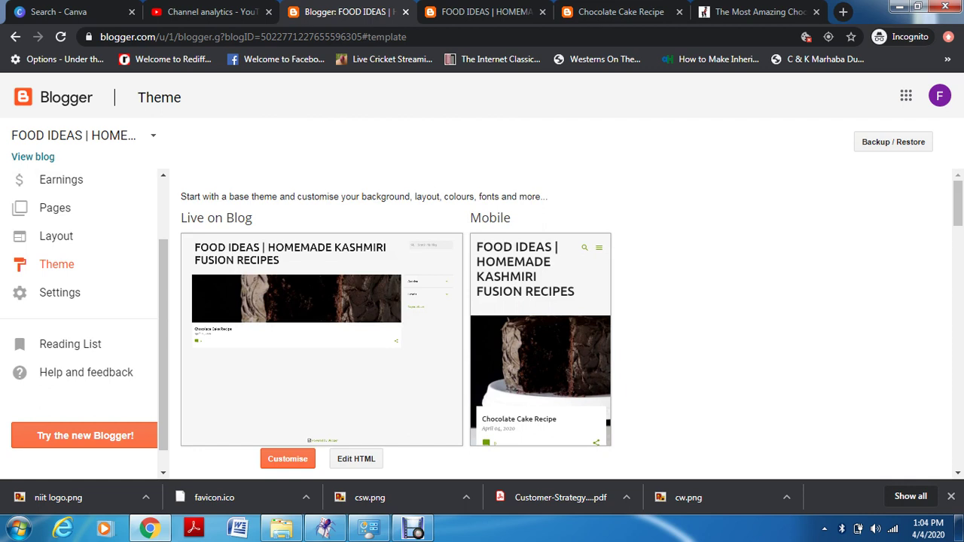
# Preview the third Dynamic Views theme, showing the Chocolate Cake Recipe post in Magazine view
pyautogui.scroll(-4, 550, 324)
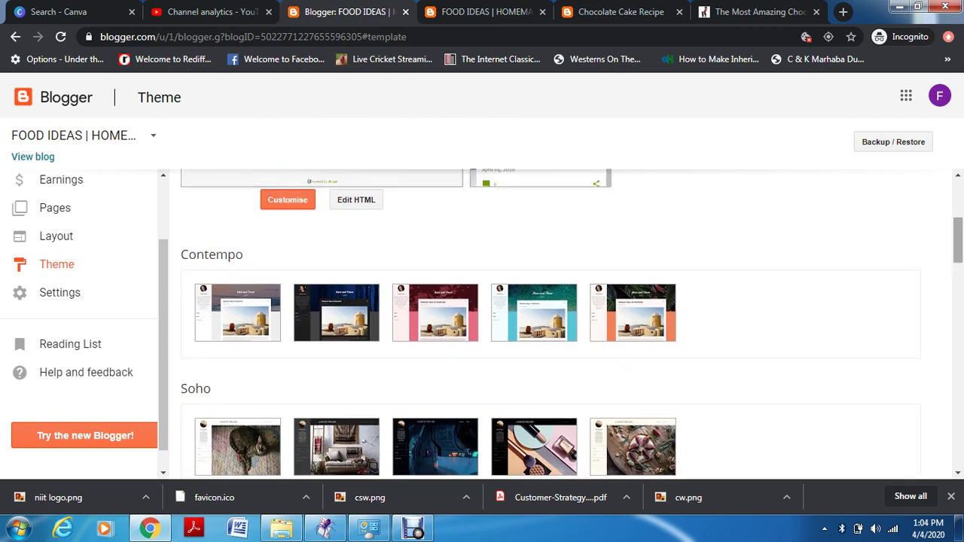
pyautogui.scroll(-6, 550, 324)
pyautogui.scroll(-1, 550, 324)
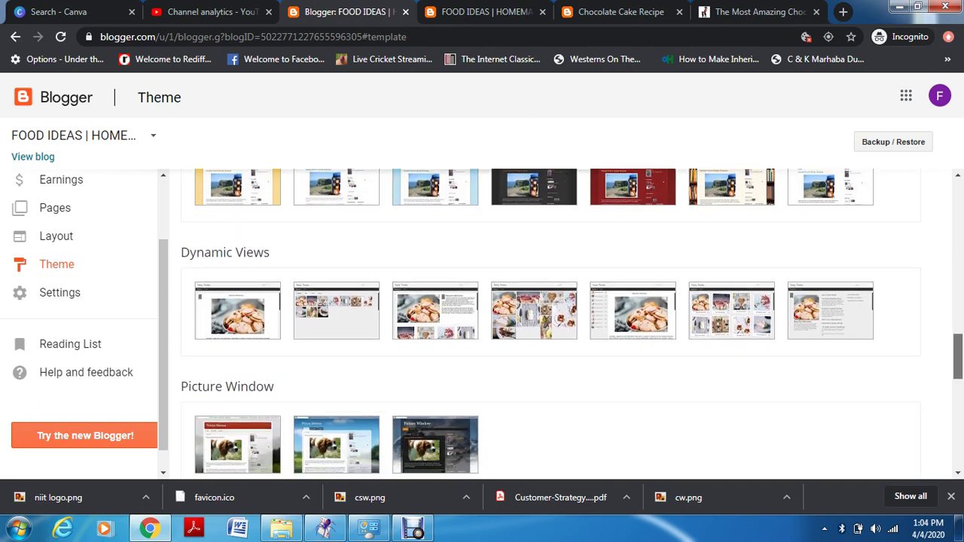
pyautogui.scroll(3, 550, 324)
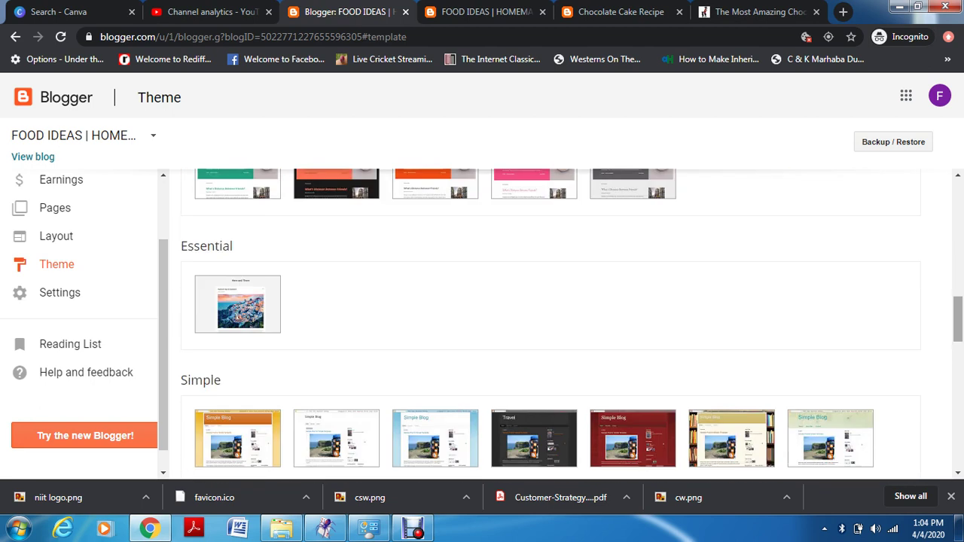
pyautogui.scroll(-3, 550, 324)
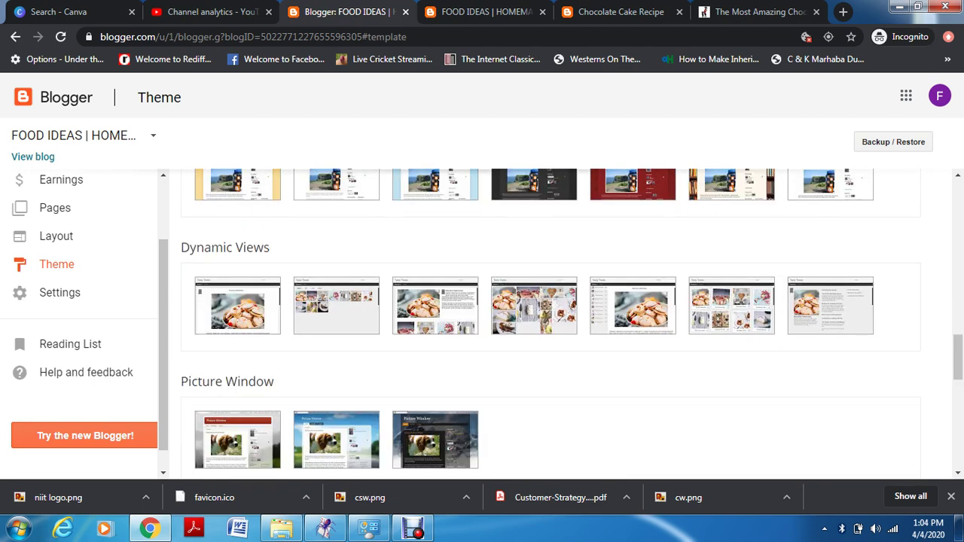
pyautogui.click(436, 309)
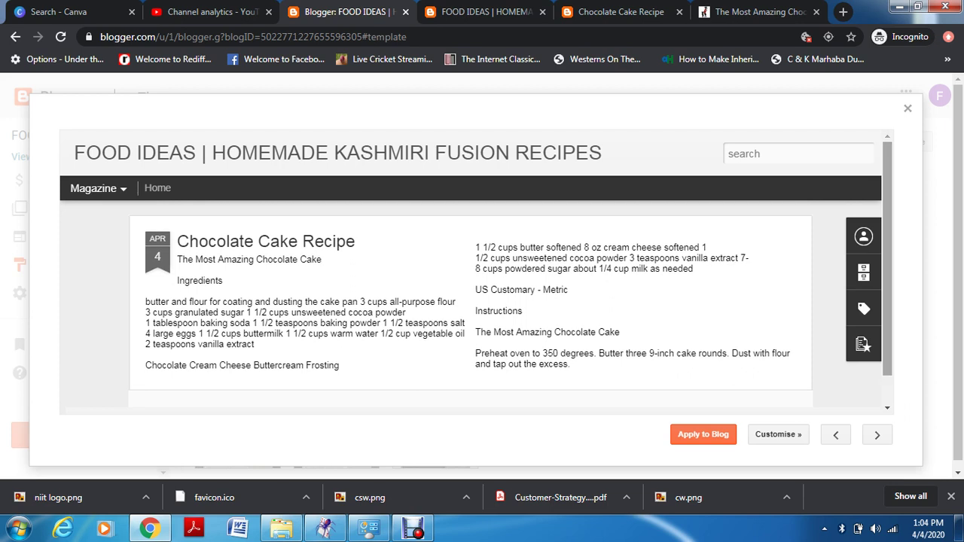
# Close that preview, try the fourth Dynamic Views style (Mosaic), and close it unapplied
pyautogui.click(908, 109)
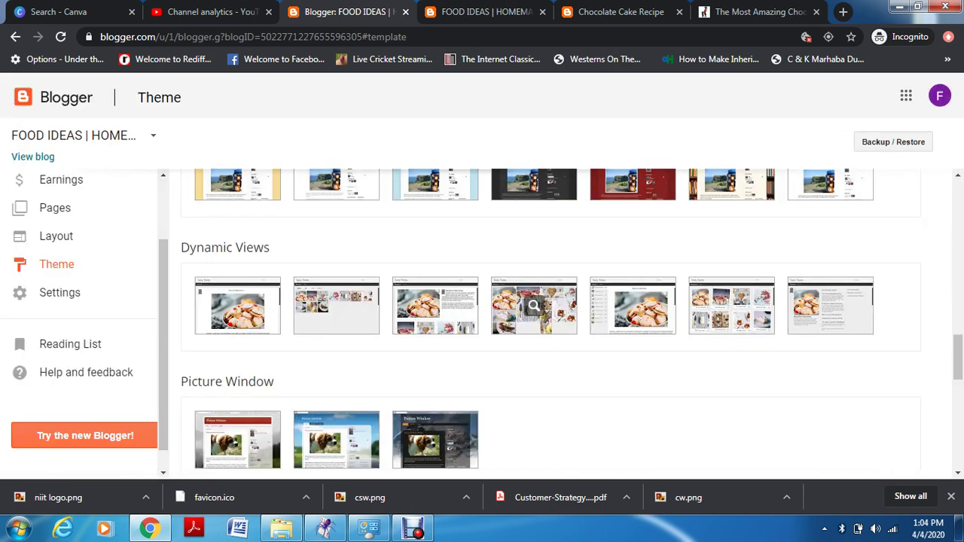
pyautogui.click(533, 305)
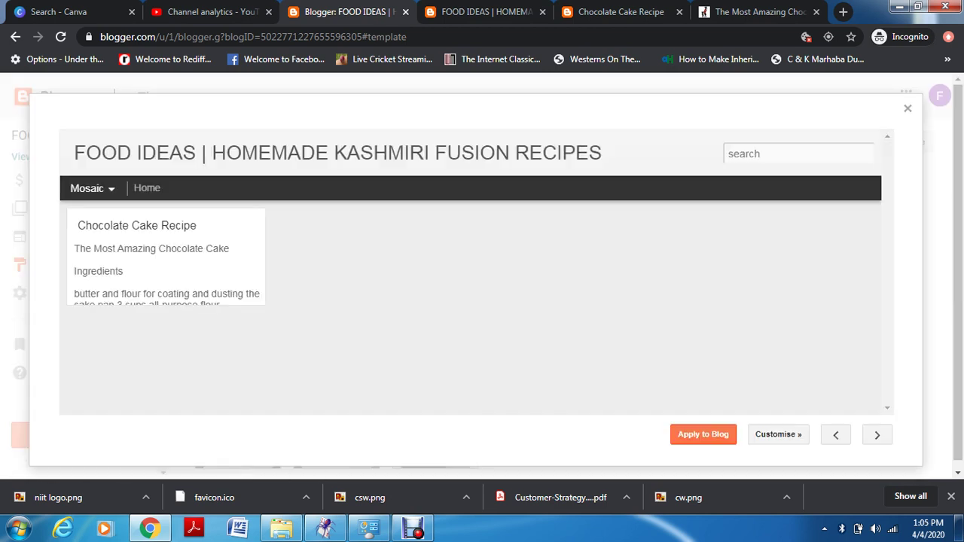
pyautogui.click(92, 188)
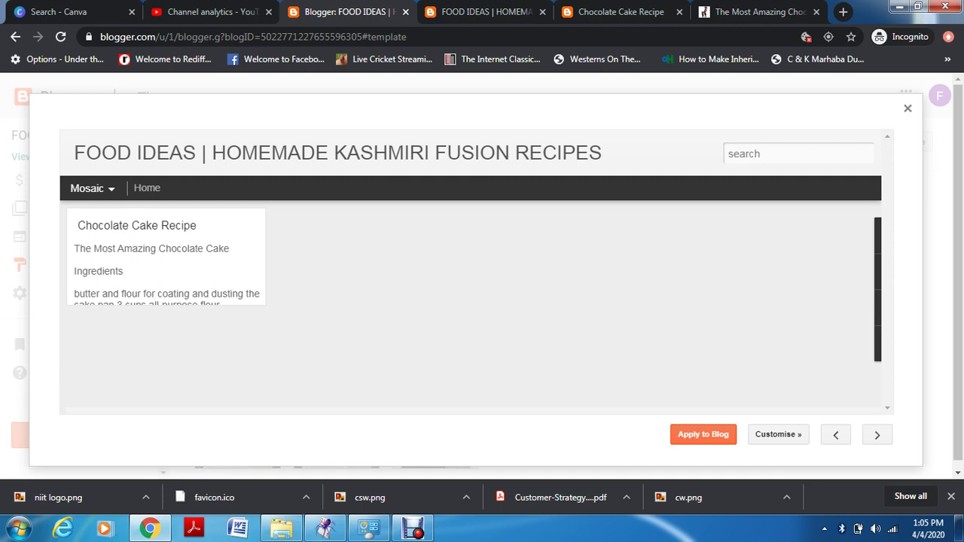
pyautogui.click(908, 108)
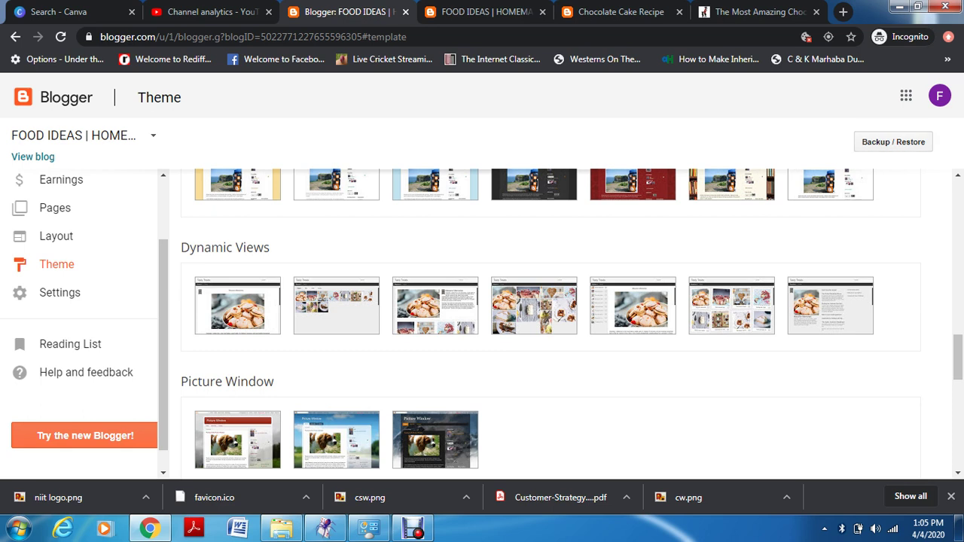
# Look at the theme Backup / Restore options without using them, then open a new incognito tab
pyautogui.click(893, 141)
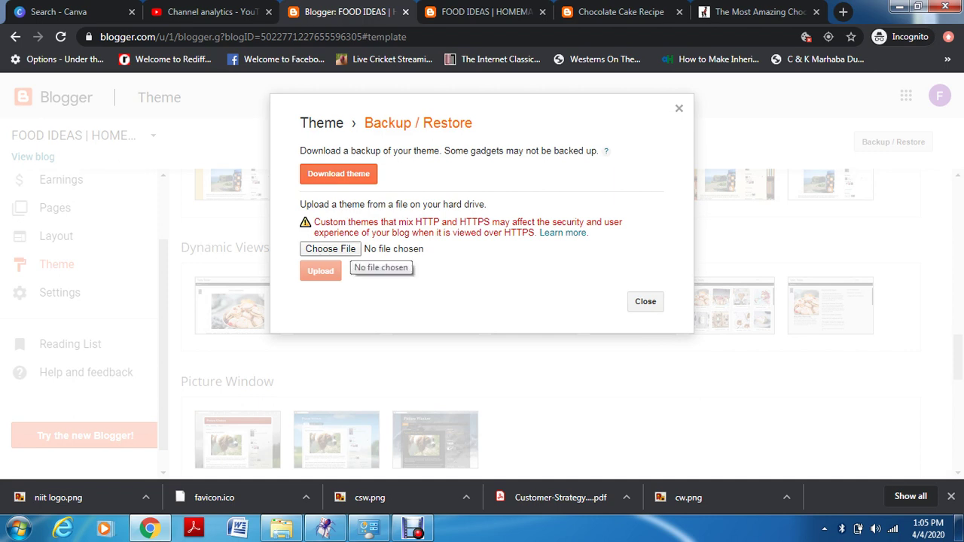
pyautogui.click(679, 108)
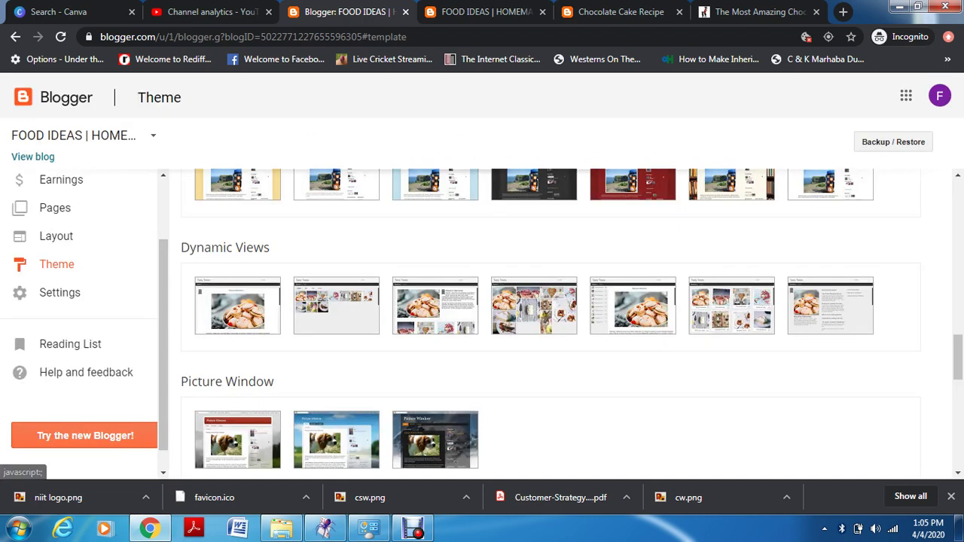
pyautogui.click(843, 11)
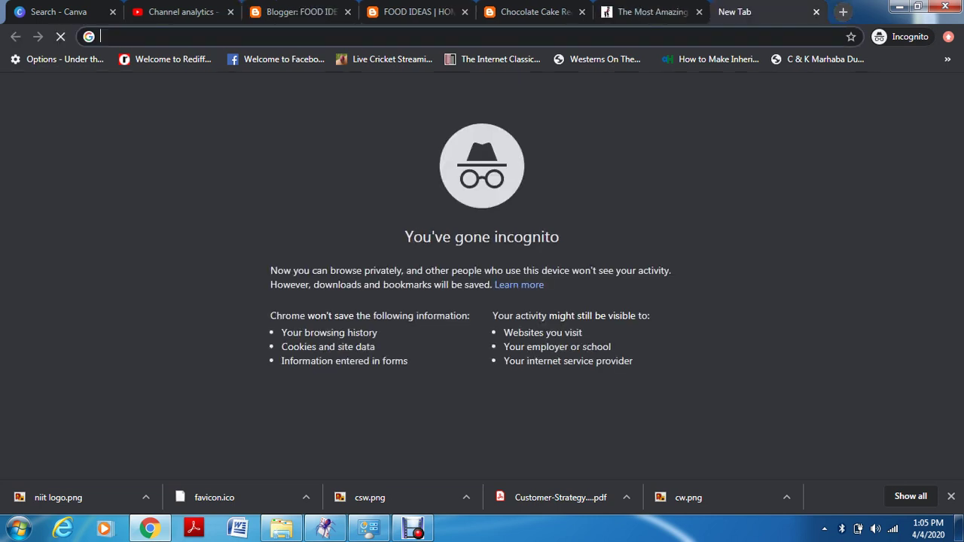
# Load btemplates.com in the new tab, reloading it once it starts loading
pyautogui.write('b')
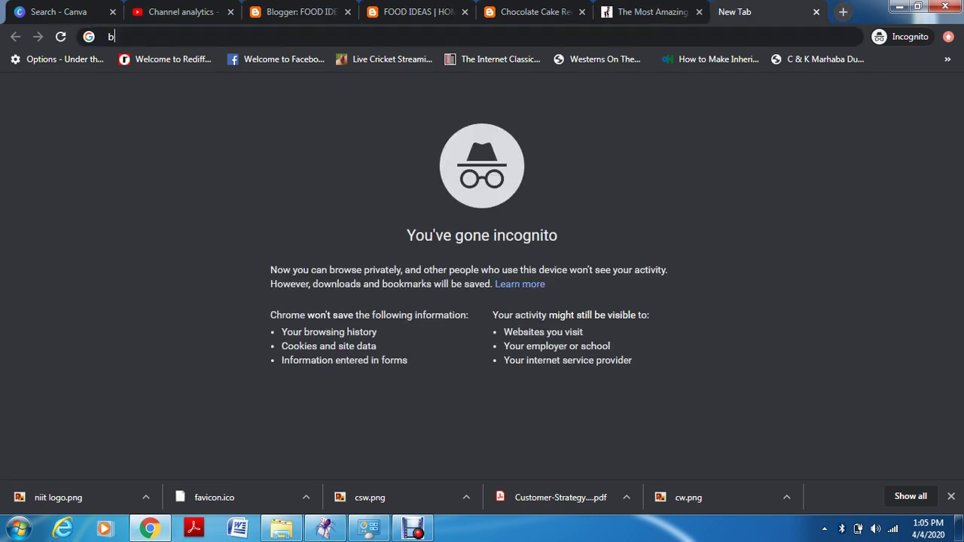
pyautogui.write('templates.com')
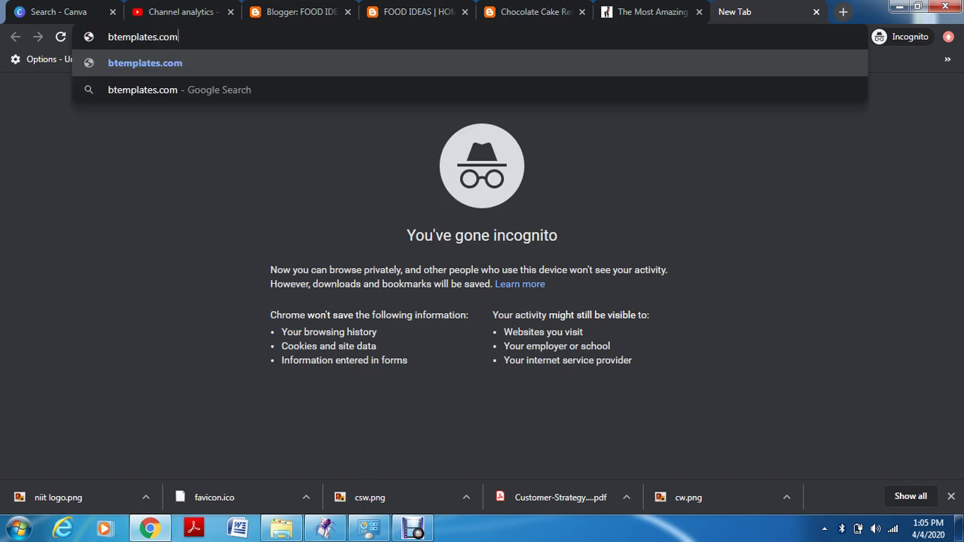
pyautogui.press('Return')
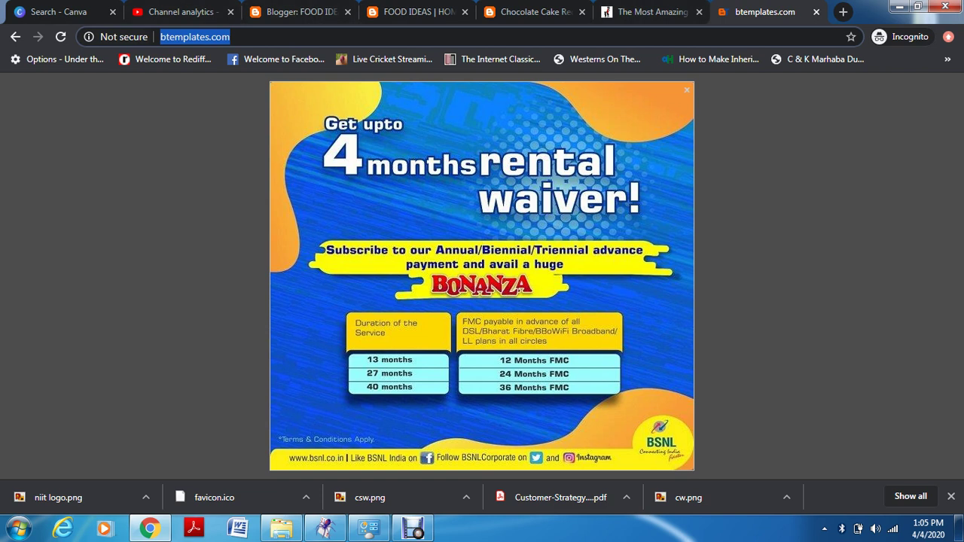
pyautogui.click(61, 36)
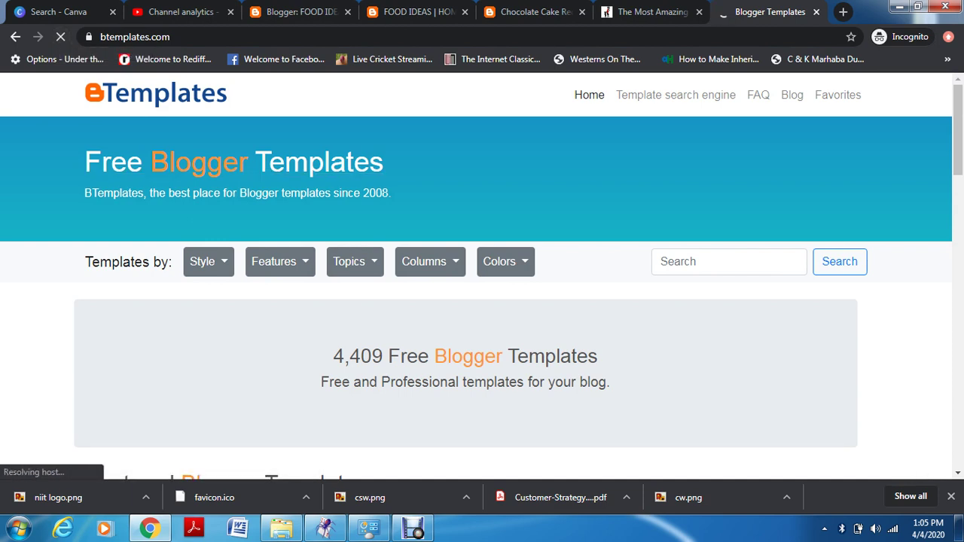
# Scroll the template grid back to the Baking Blog card and open its live Demo
pyautogui.scroll(-4, 482, 301)
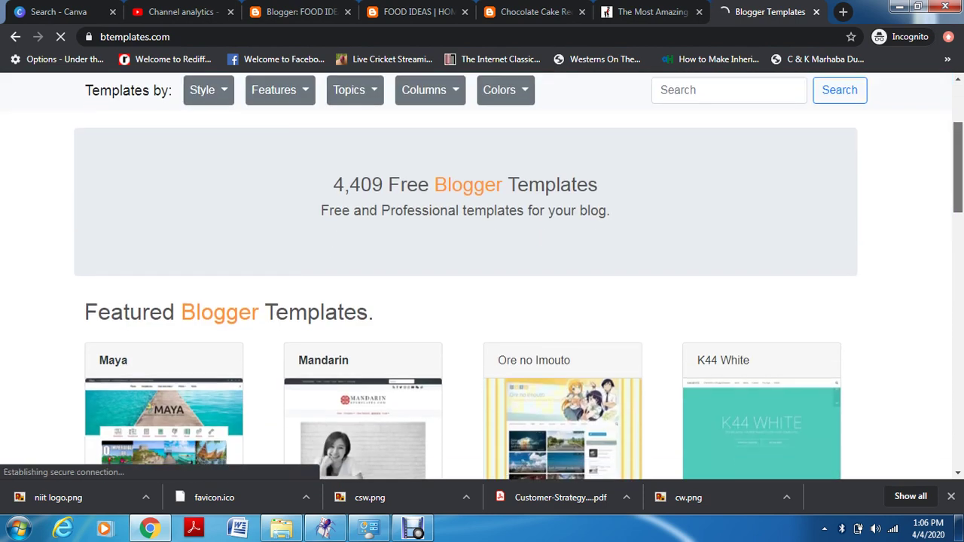
pyautogui.scroll(-2, 482, 279)
pyautogui.scroll(1, 482, 279)
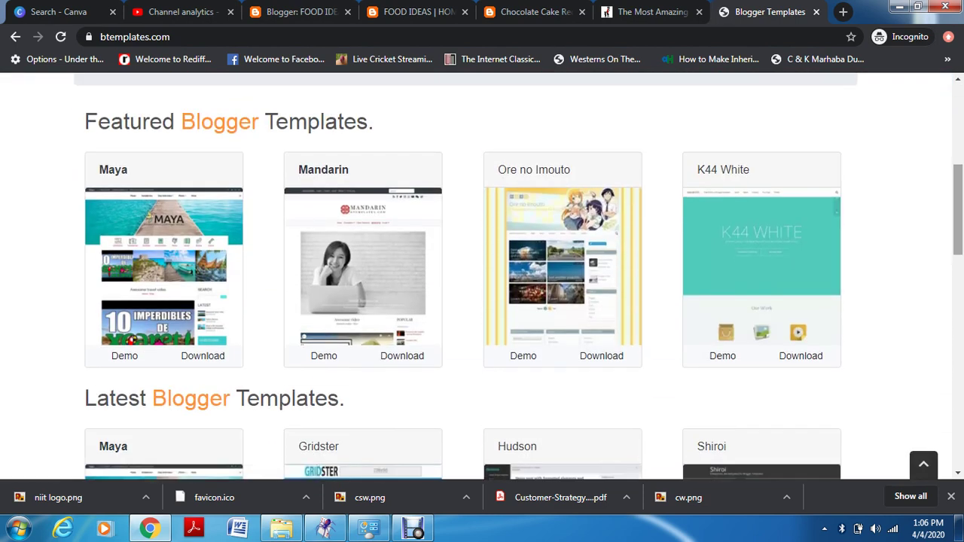
pyautogui.scroll(-5, 482, 275)
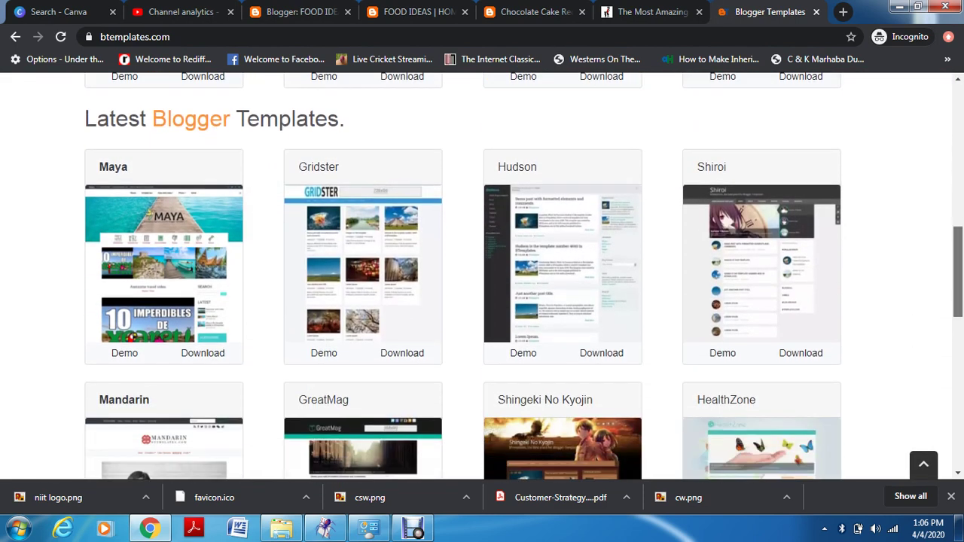
pyautogui.scroll(-10, 482, 276)
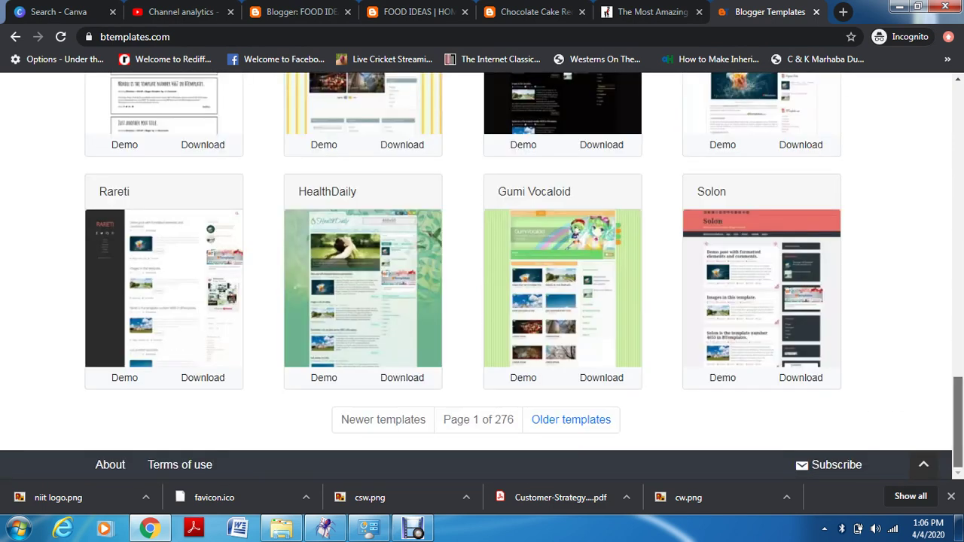
pyautogui.scroll(3, 482, 276)
pyautogui.scroll(1, 483, 276)
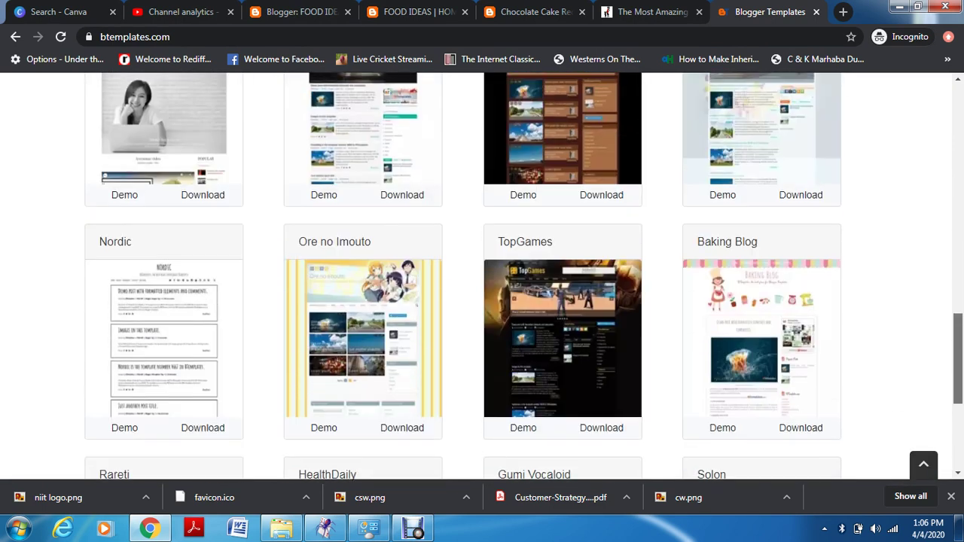
pyautogui.click(722, 425)
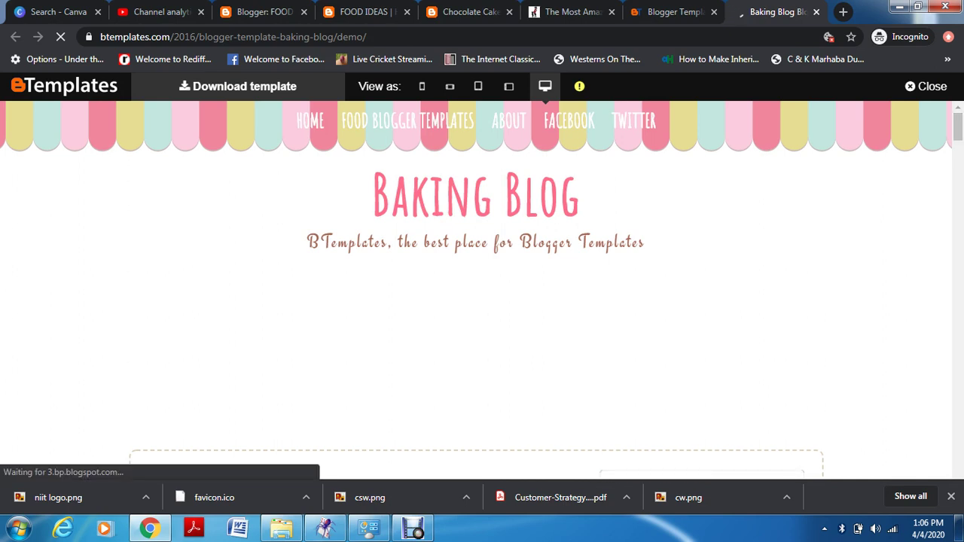
# Scroll through the Baking Blog demo and switch it to the phone-width view
pyautogui.scroll(-15, 482, 290)
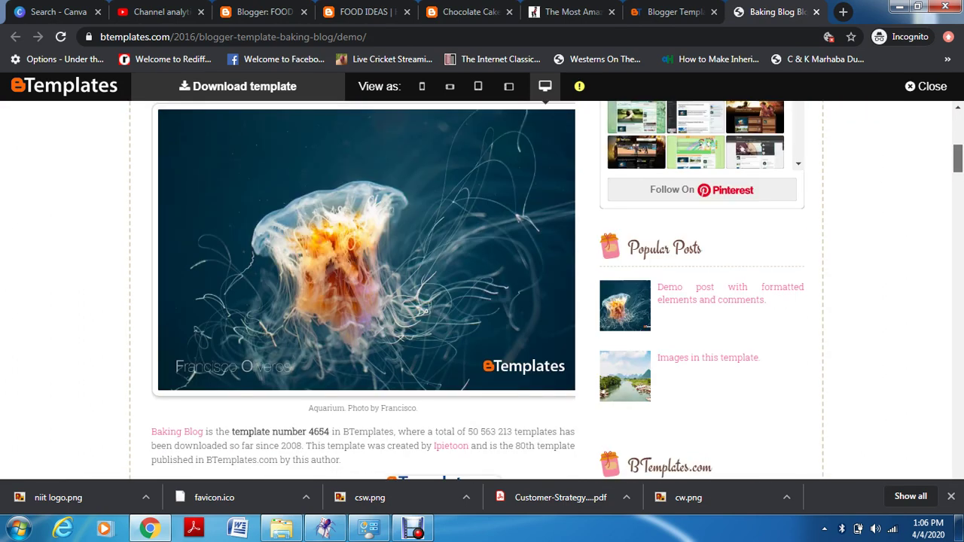
pyautogui.scroll(-10, 363, 290)
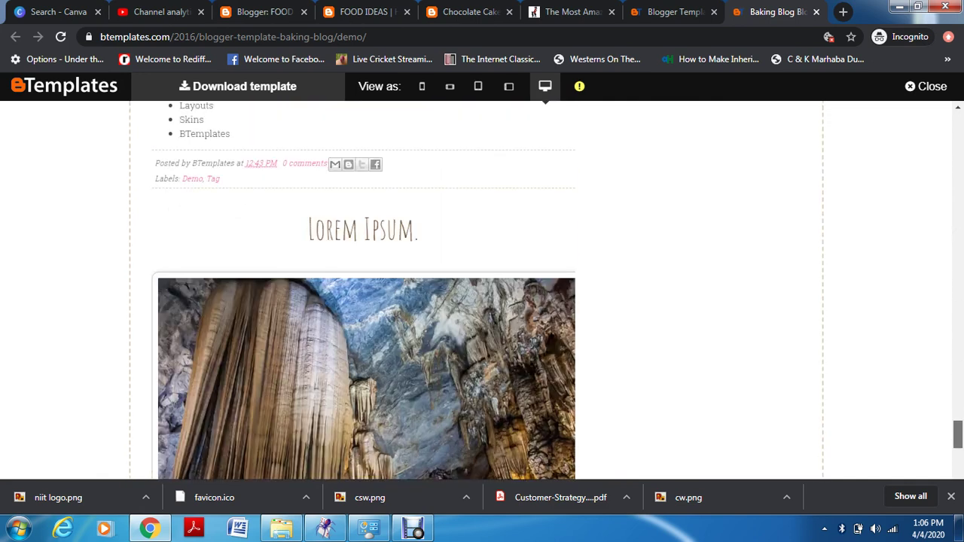
pyautogui.scroll(20, 482, 290)
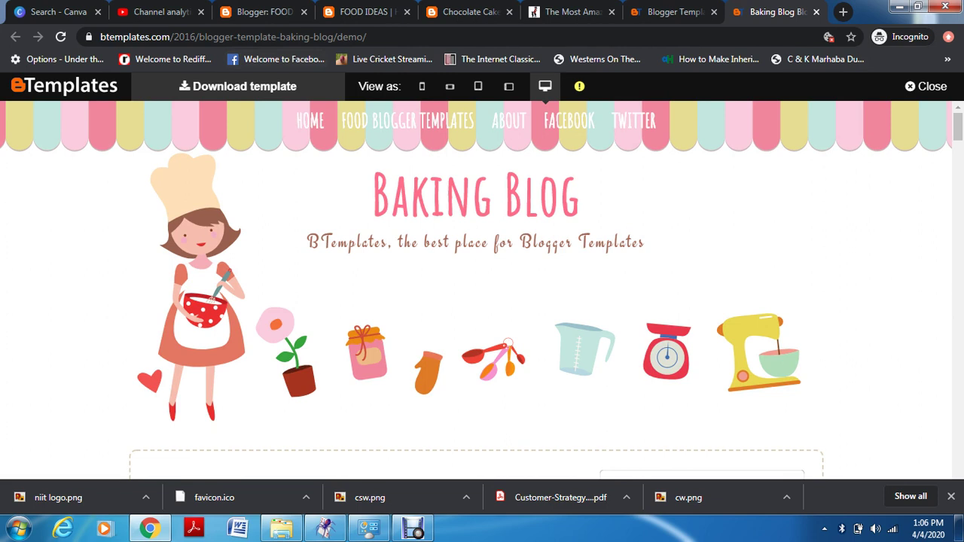
pyautogui.click(421, 86)
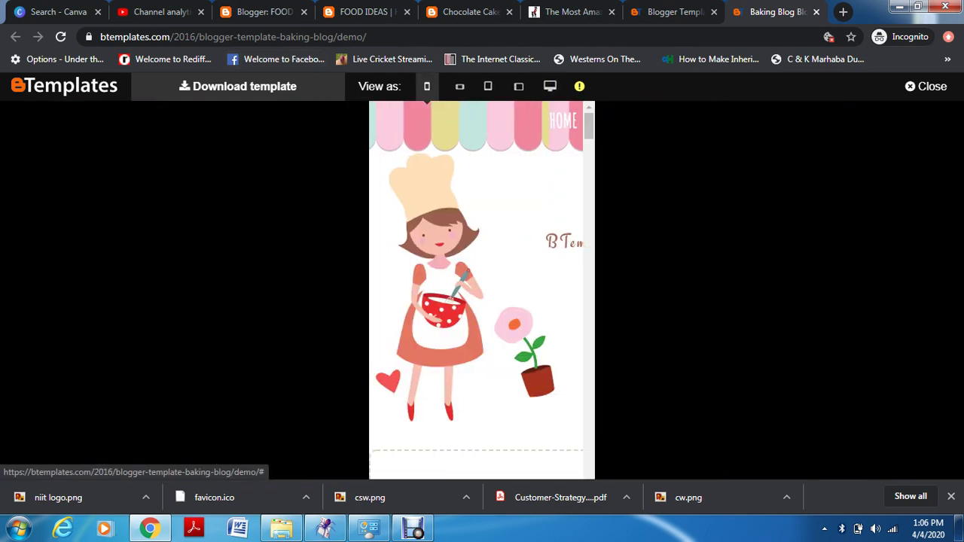
pyautogui.moveTo(589, 126); pyautogui.dragTo(589, 124)
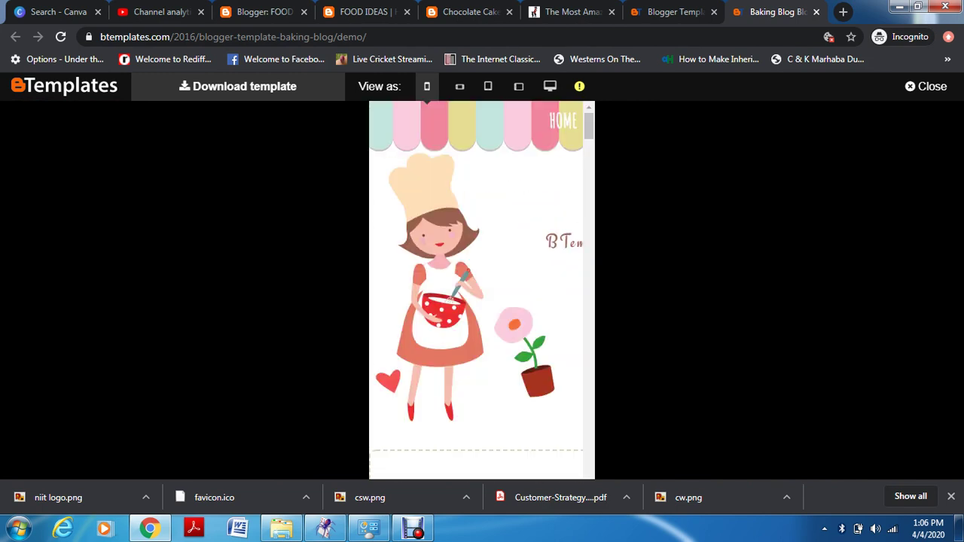
pyautogui.moveTo(579, 88)
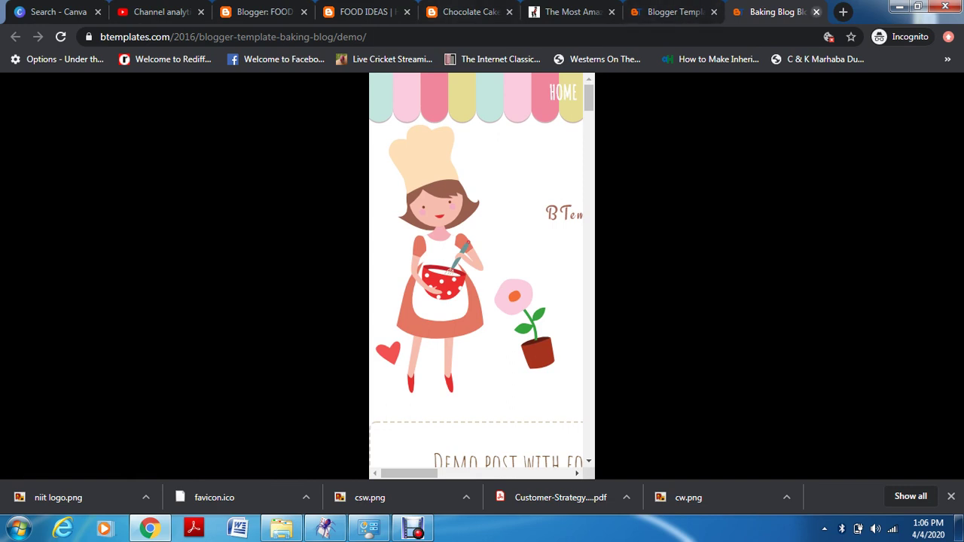
# Close the Baking Blog demo tab and scroll the BTemplates listing of latest templates
pyautogui.click(816, 12)
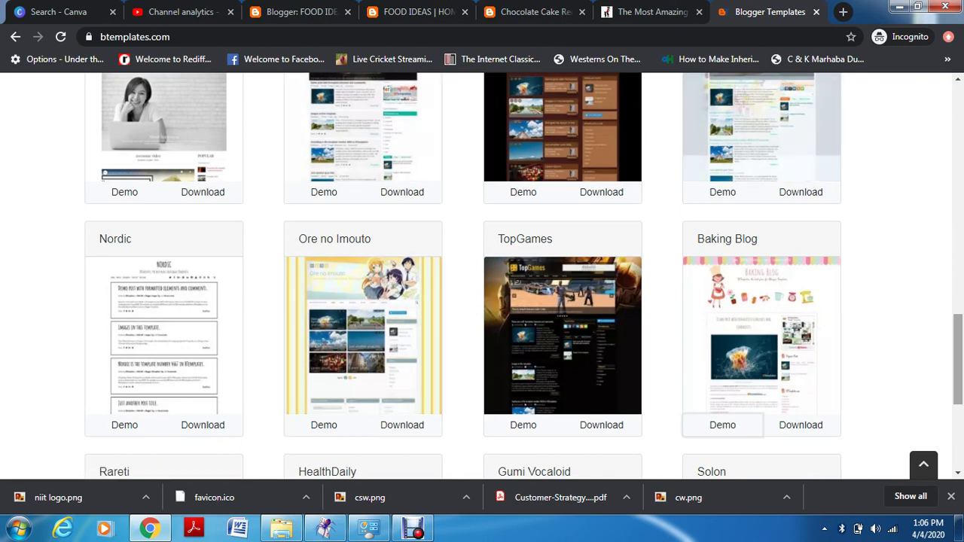
pyautogui.scroll(2, 482, 279)
pyautogui.scroll(4, 482, 279)
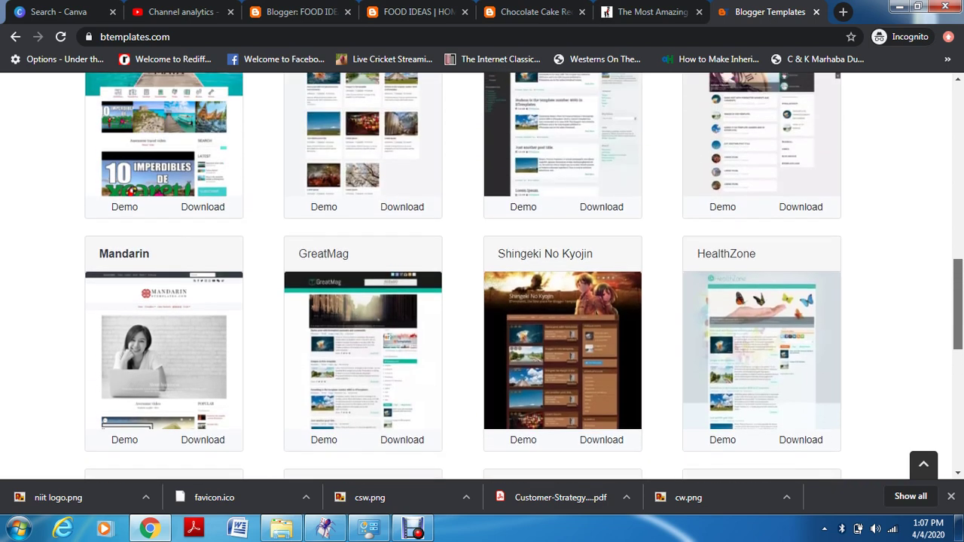
pyautogui.scroll(4, 482, 278)
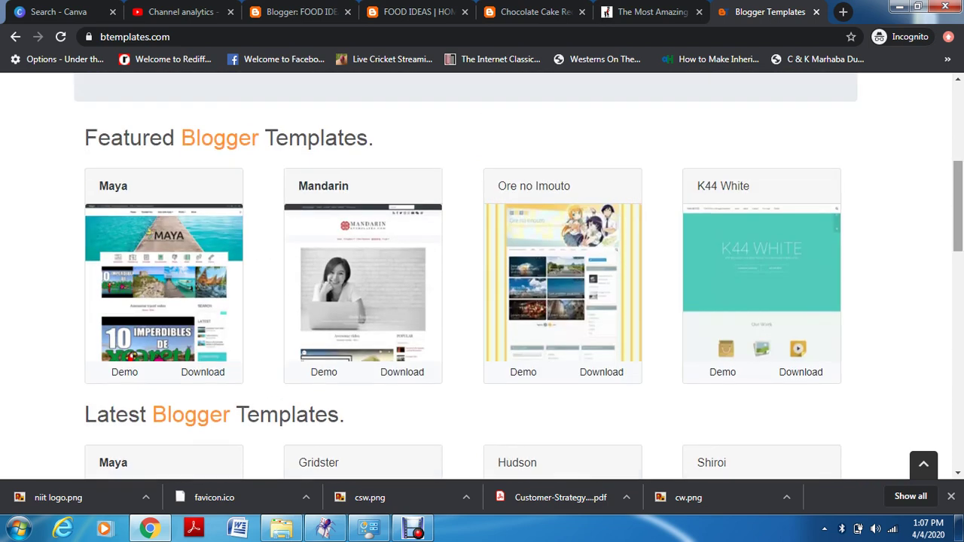
pyautogui.scroll(-5, 482, 278)
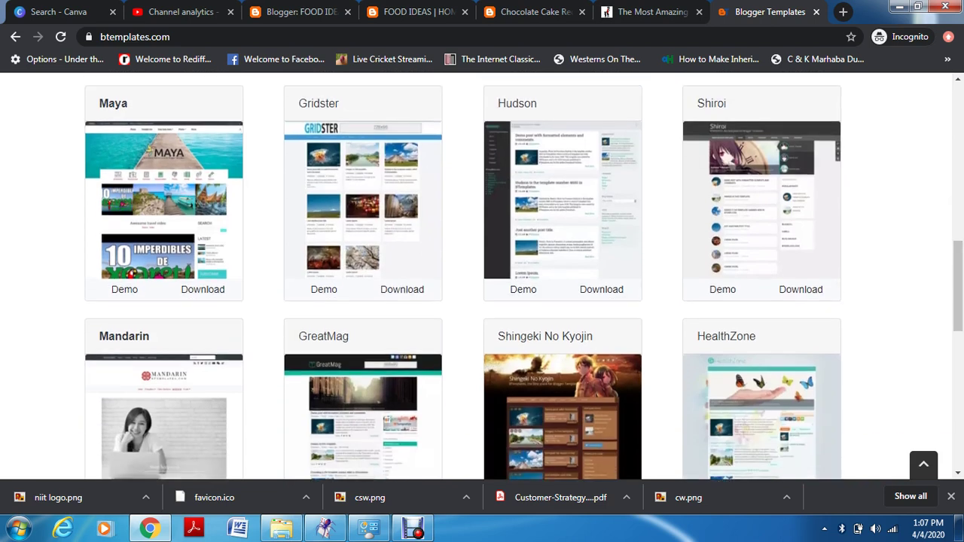
# Preview the Maya template demo at phone width, view its details page, then return to the listing
pyautogui.click(124, 289)
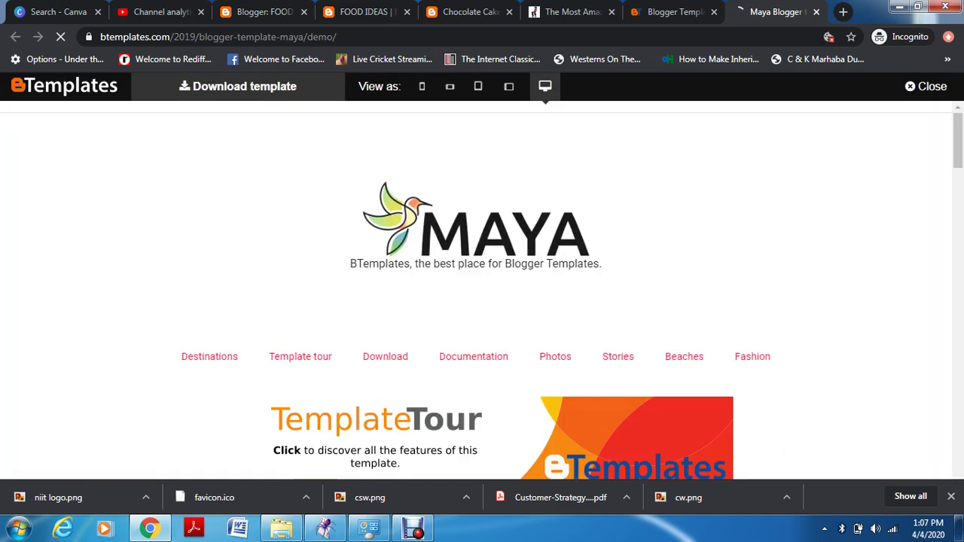
pyautogui.click(422, 86)
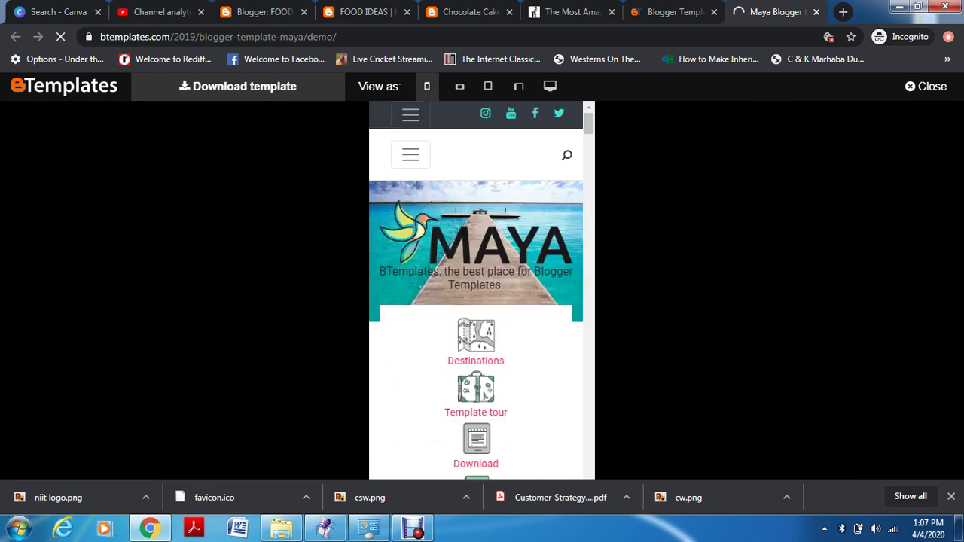
pyautogui.click(238, 86)
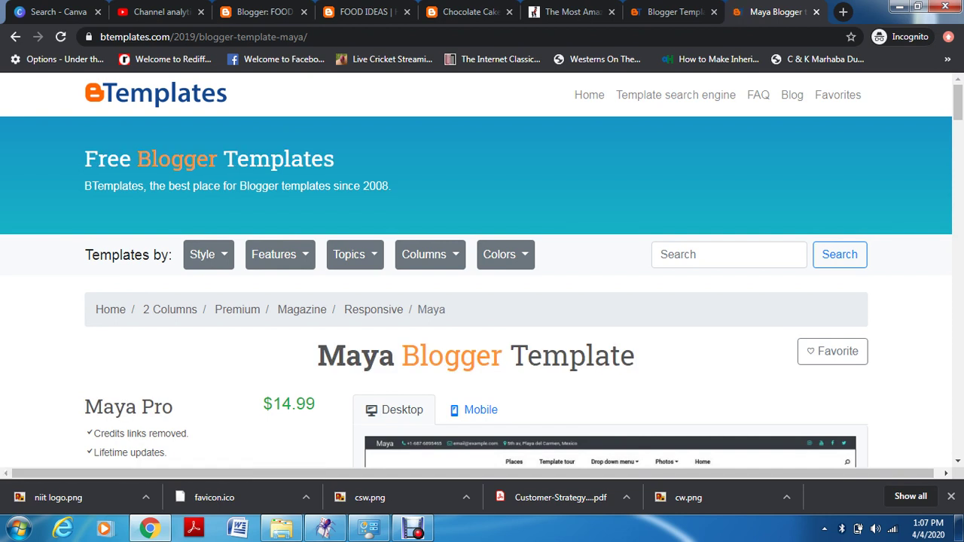
pyautogui.click(15, 36)
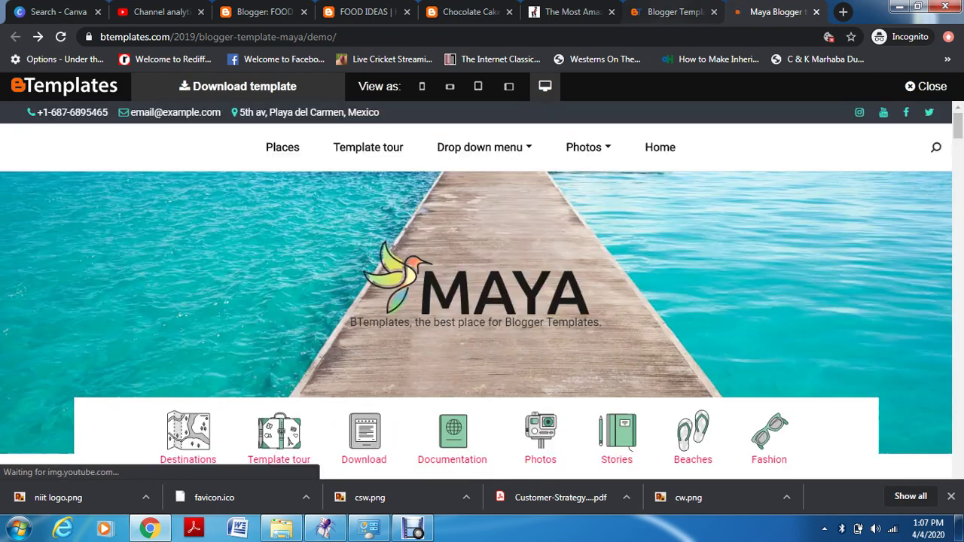
pyautogui.click(673, 11)
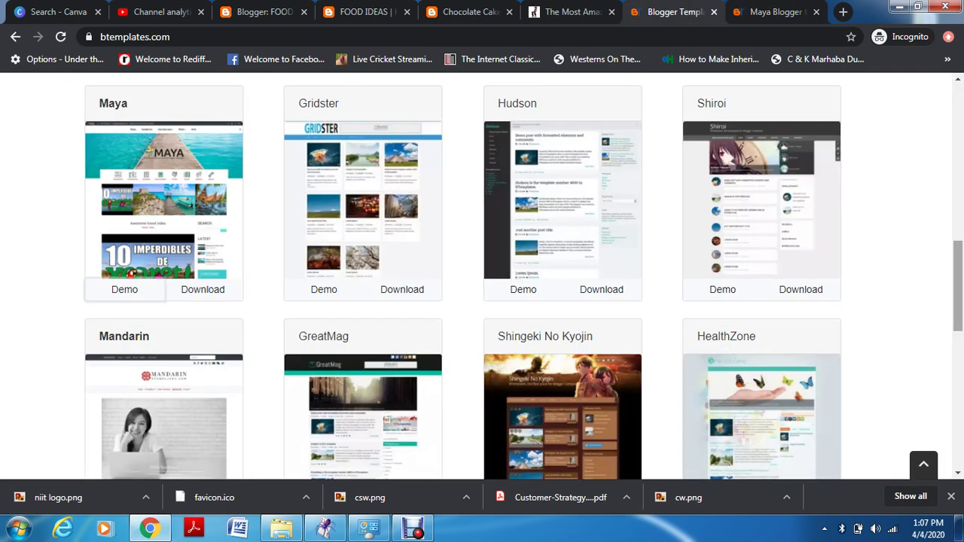
# Find the Nordic card in the BTemplates listing and open its details page
pyautogui.scroll(8, 465, 301)
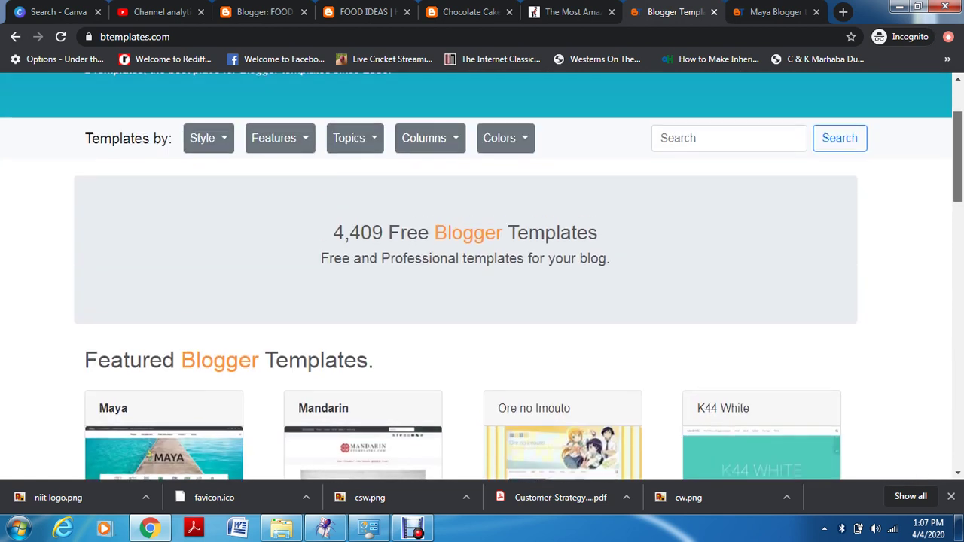
pyautogui.scroll(-1, 482, 276)
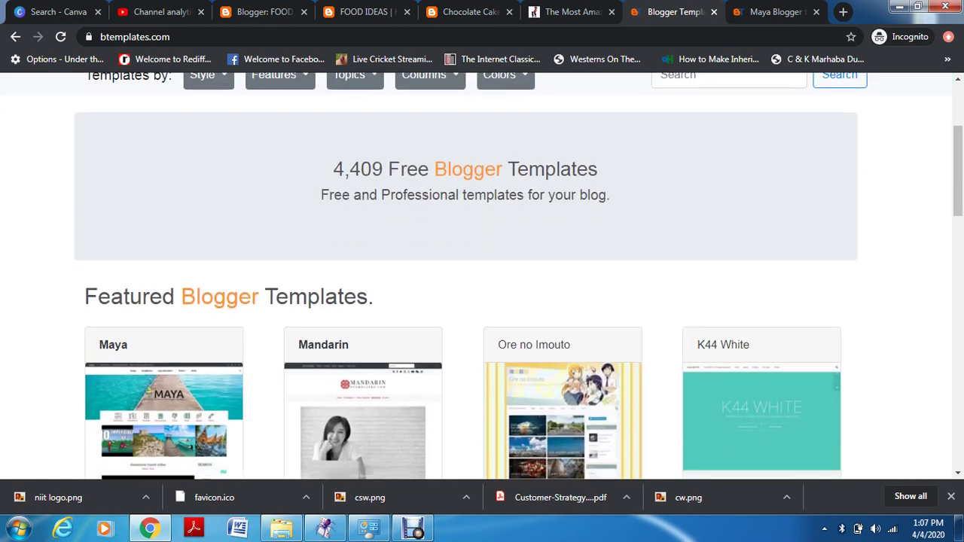
pyautogui.scroll(2, 482, 276)
pyautogui.scroll(1, 482, 276)
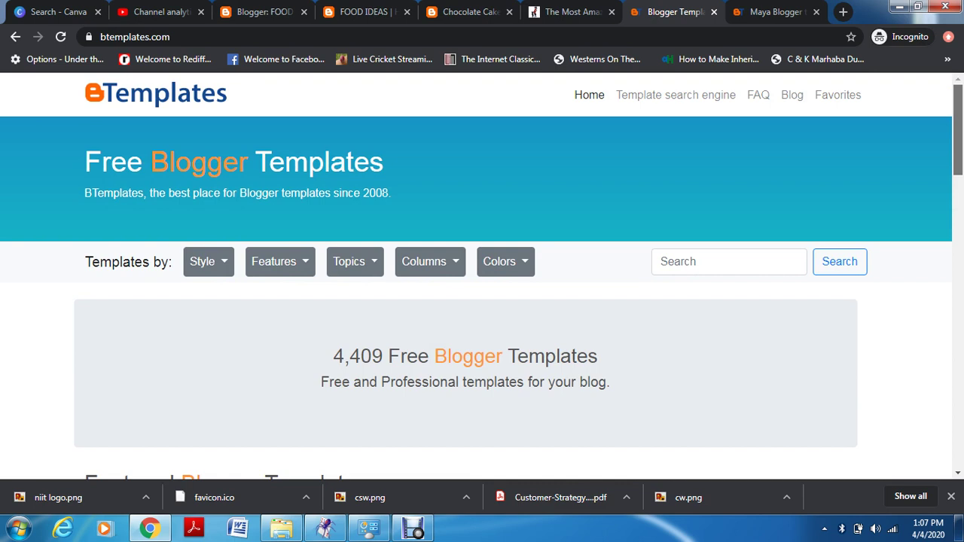
pyautogui.scroll(-18, 482, 276)
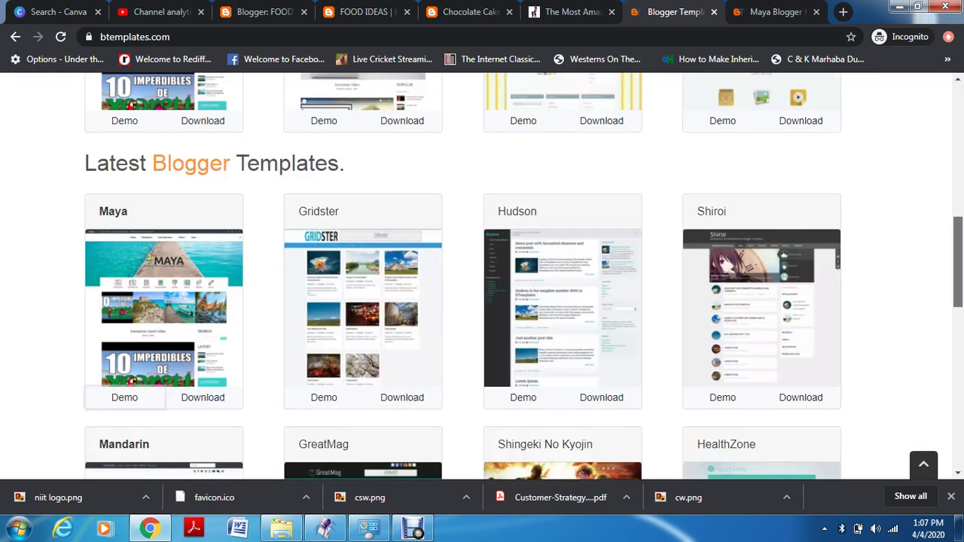
pyautogui.scroll(-1, 482, 277)
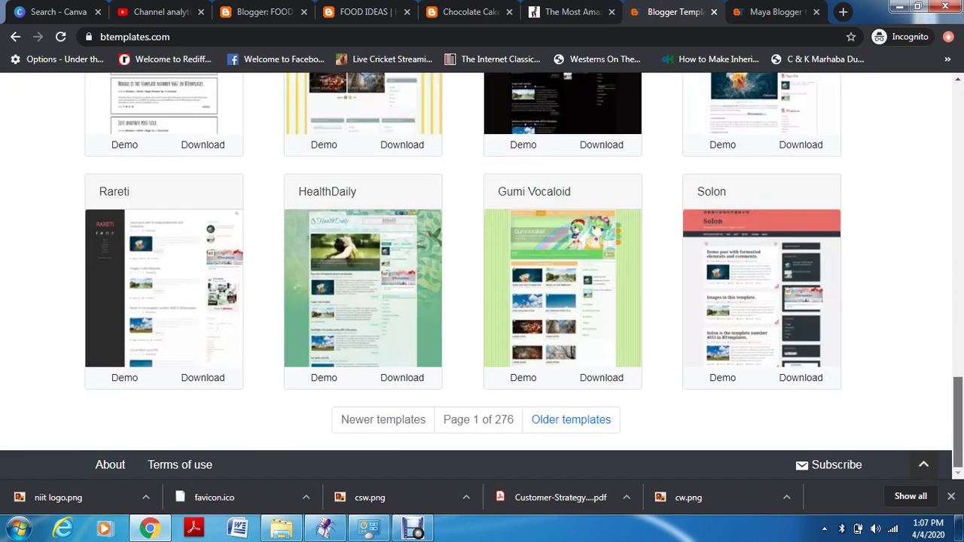
pyautogui.scroll(3, 482, 276)
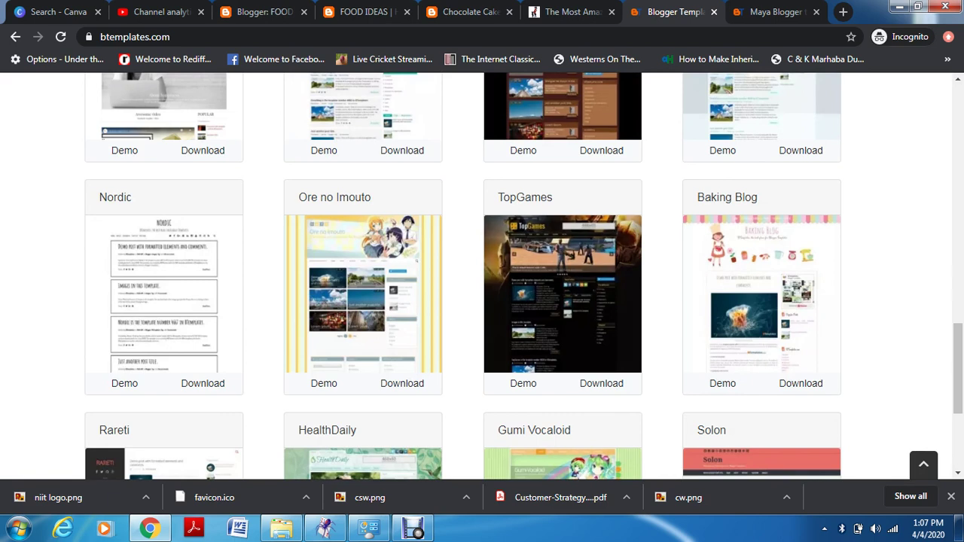
pyautogui.click(162, 312)
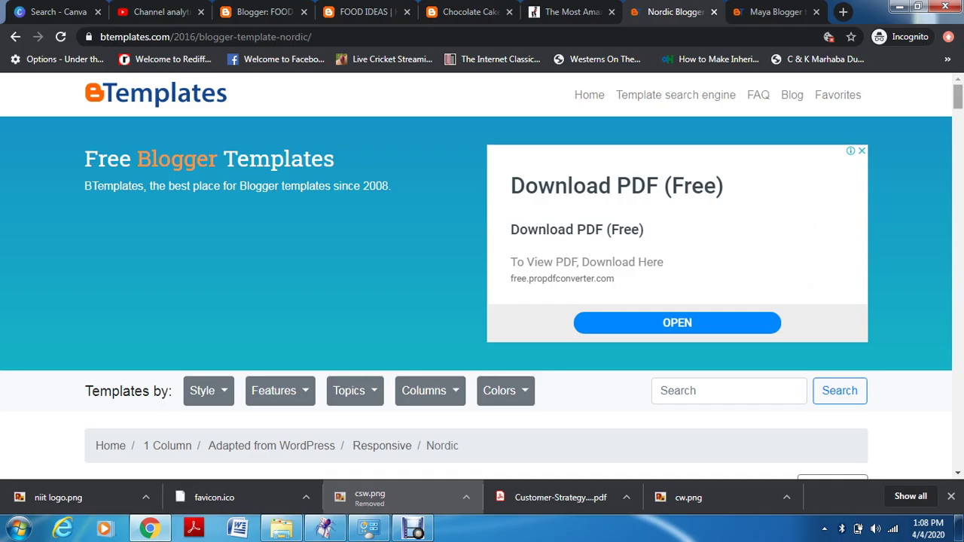
# Download the Nordic template free as Nordic.zip into the DIGITAL MUHIBA folder and open its download options
pyautogui.scroll(-15, 482, 271)
pyautogui.scroll(-5, 482, 271)
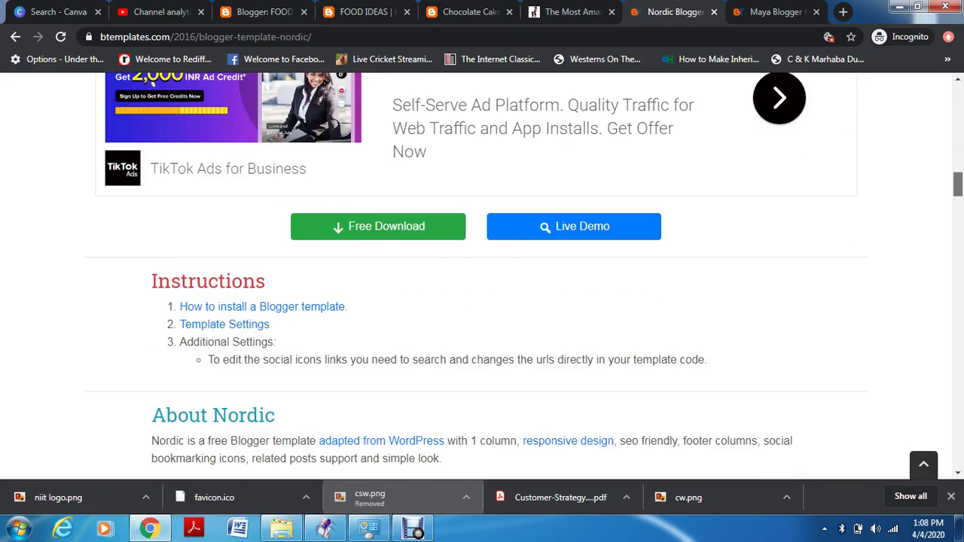
pyautogui.scroll(-5, 482, 272)
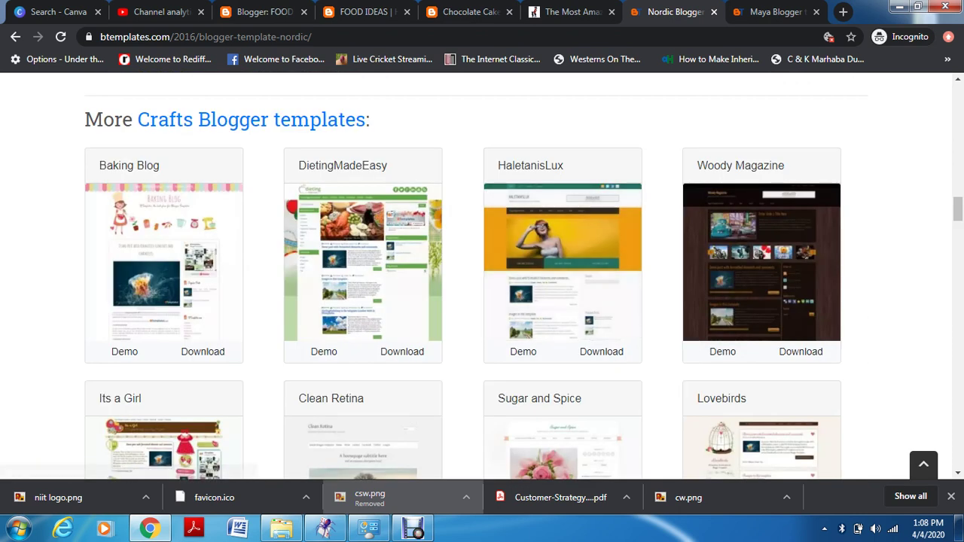
pyautogui.scroll(-3, 482, 271)
pyautogui.scroll(15, 482, 272)
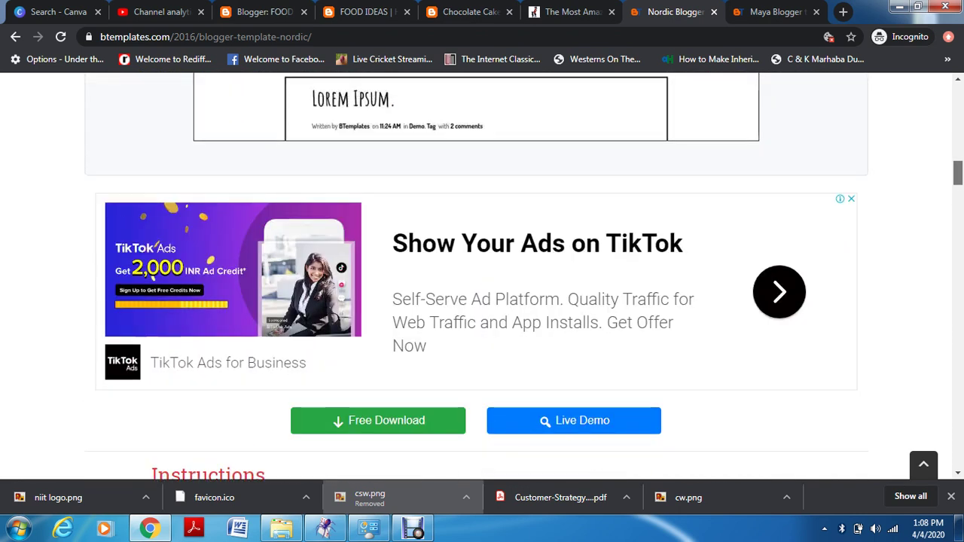
pyautogui.click(378, 456)
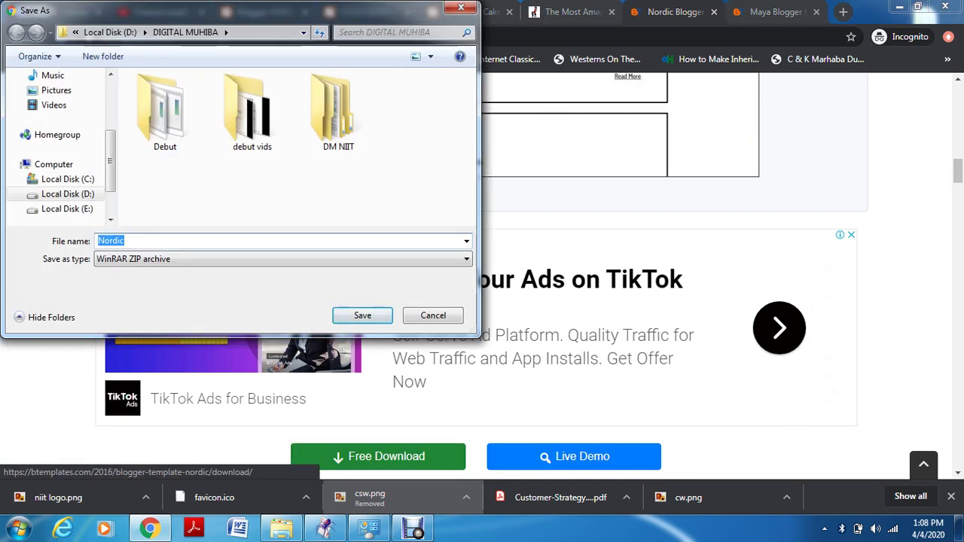
pyautogui.click(346, 313)
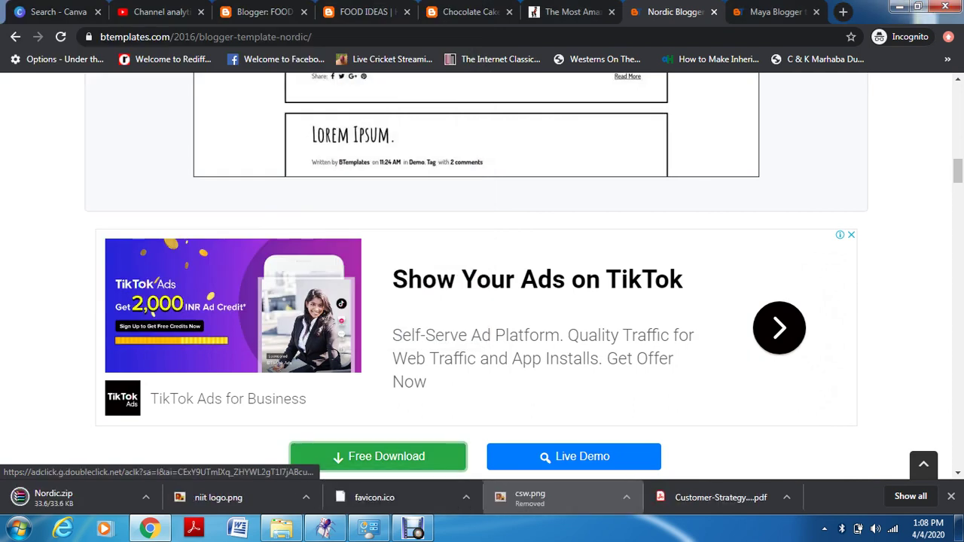
pyautogui.click(145, 498)
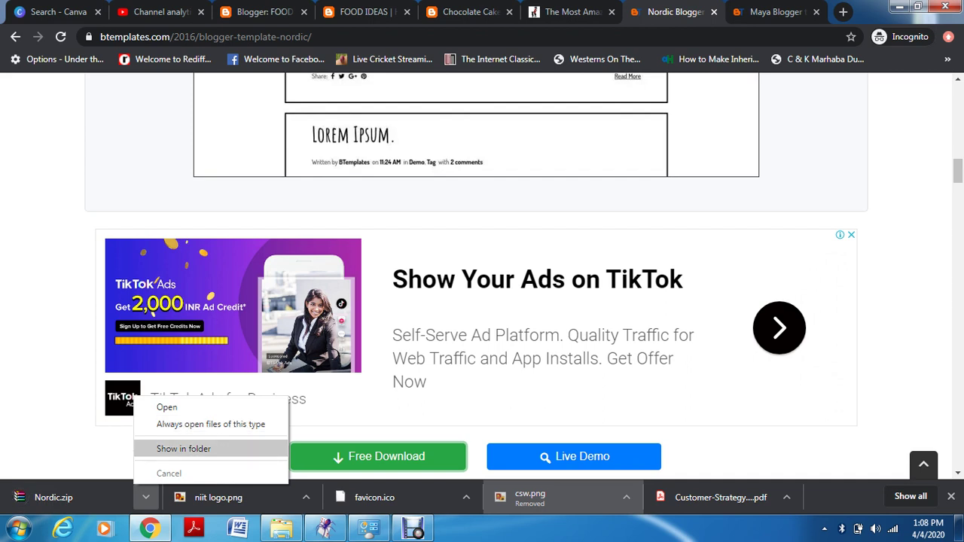
# Extract Nordic.zip into D:\DIGITAL MUHIBA, open the new Nordic folder, and minimise Explorer
pyautogui.click(183, 449)
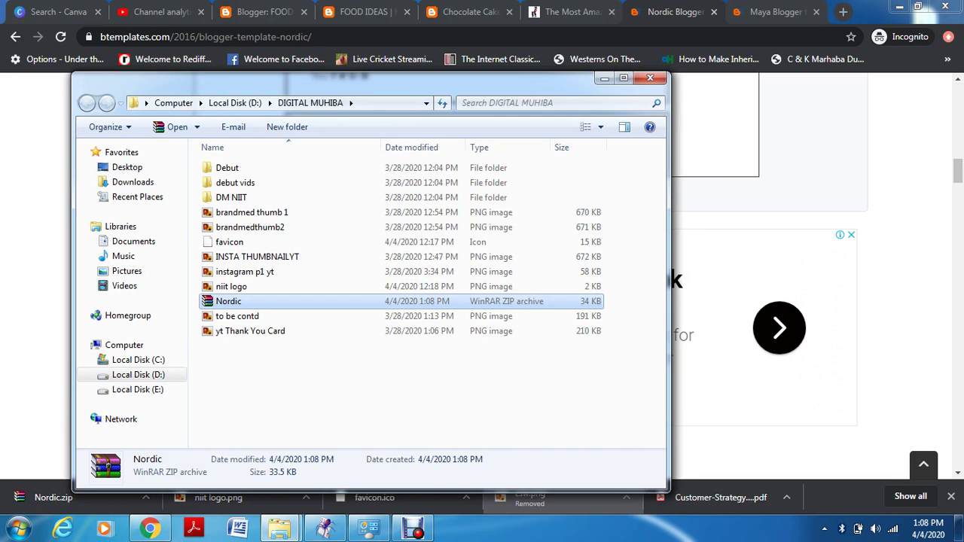
pyautogui.hotkey('shift', 'F10')
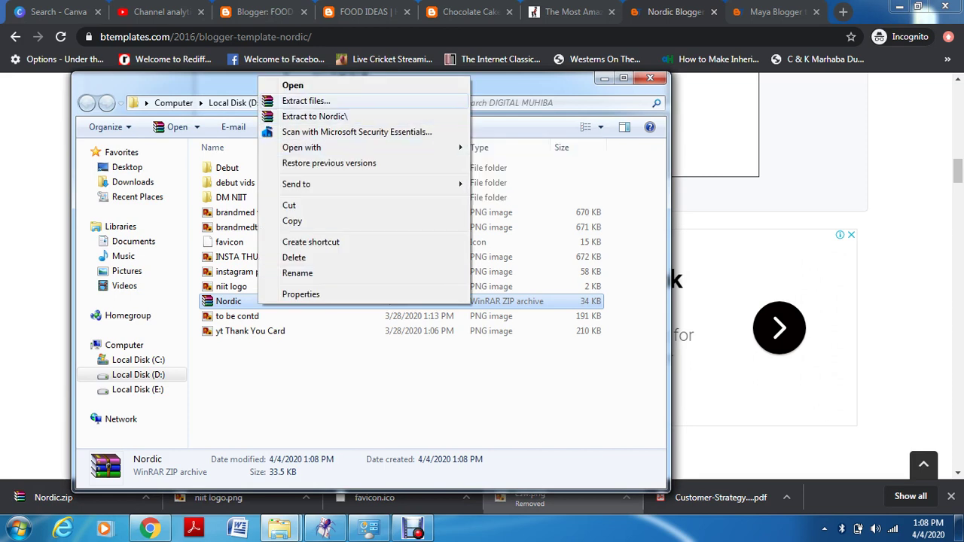
pyautogui.press('Return')
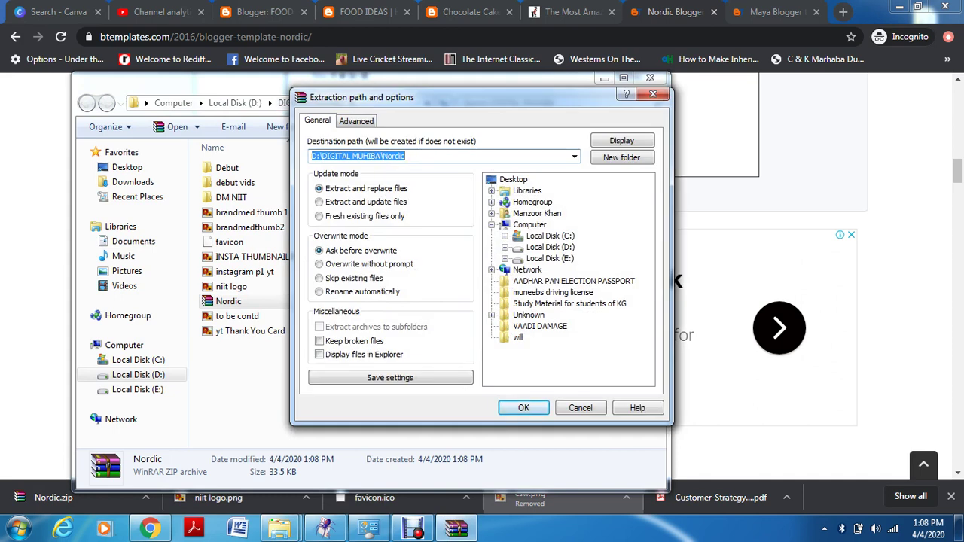
pyautogui.click(550, 247)
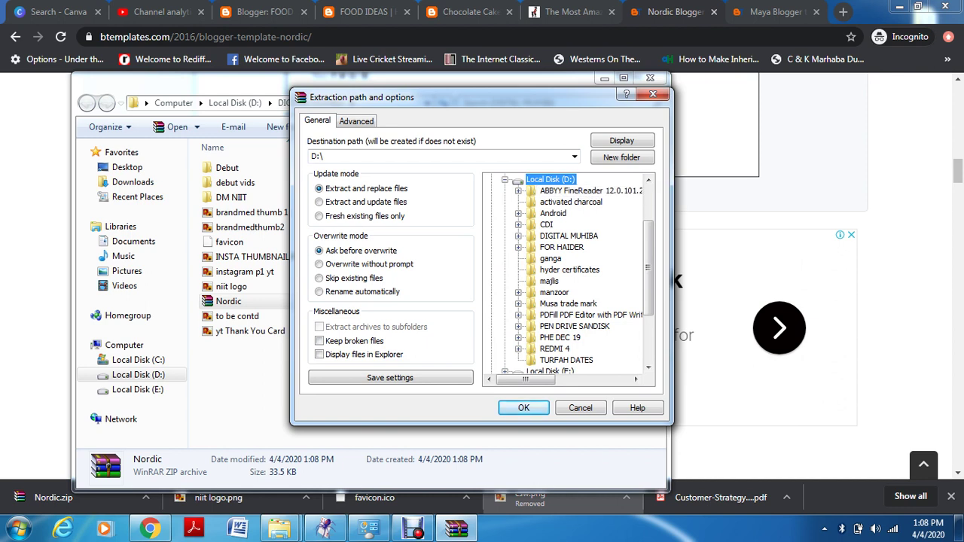
pyautogui.click(569, 236)
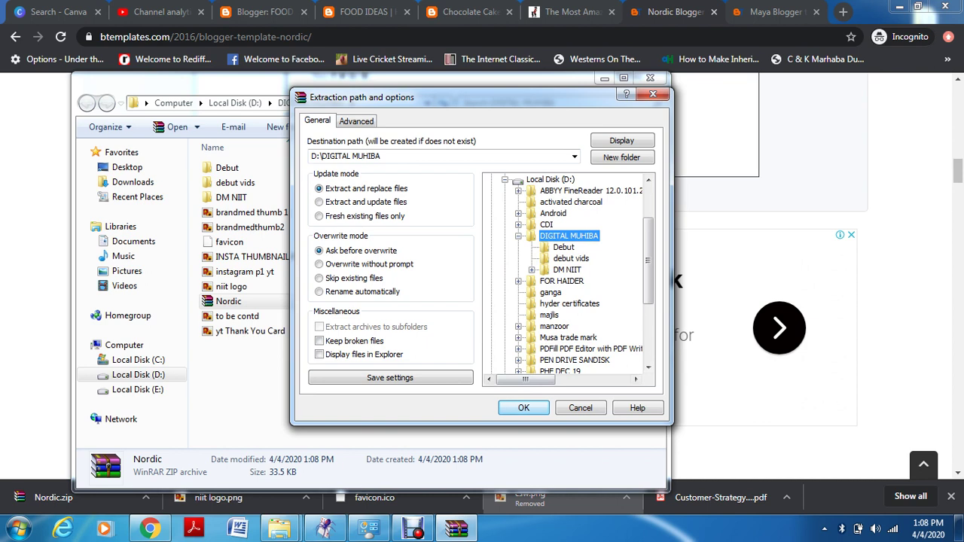
pyautogui.press('Return')
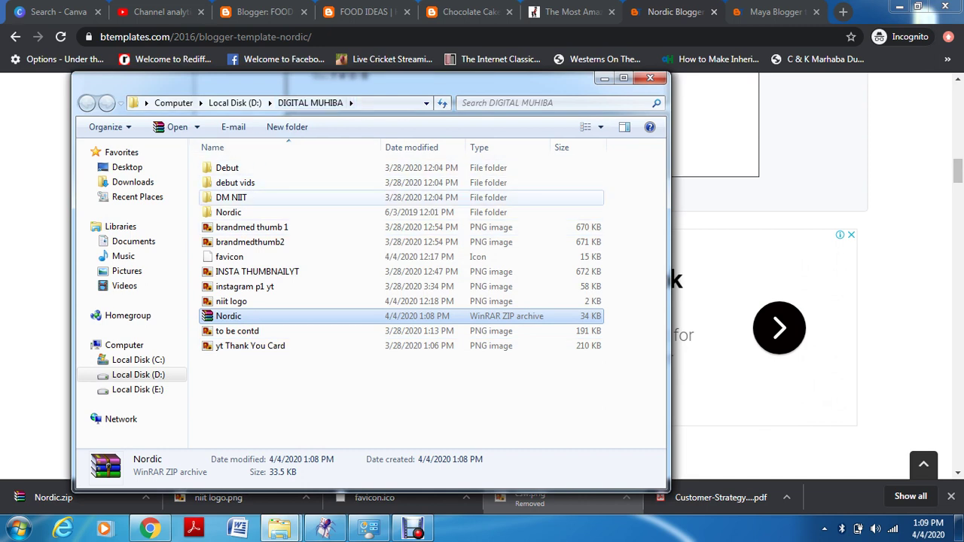
pyautogui.doubleClick(229, 211)
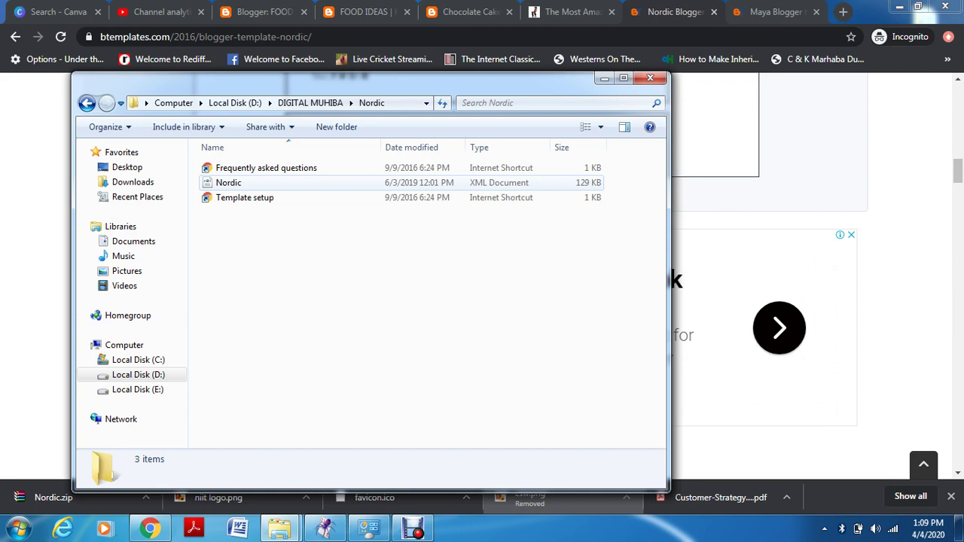
pyautogui.click(604, 77)
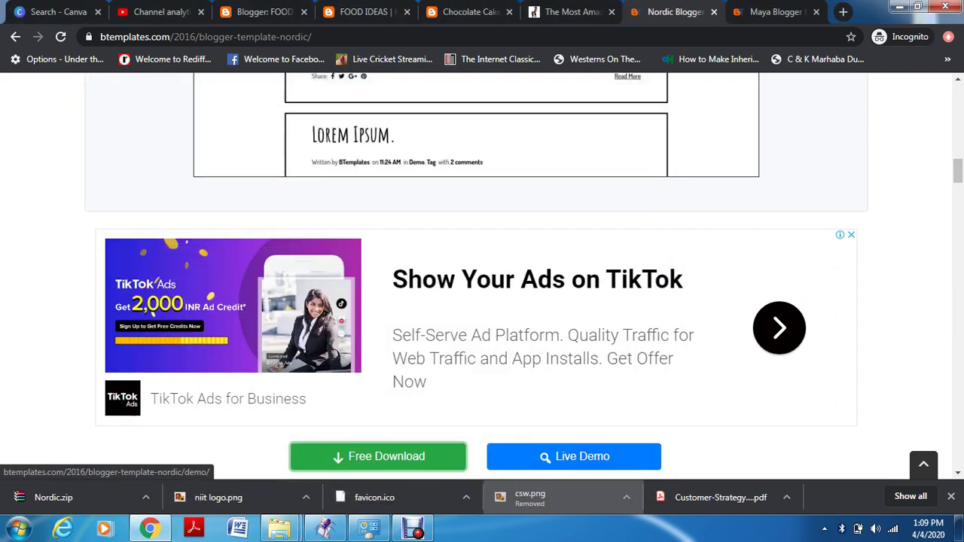
# Close the Nordic and Maya BTemplates tabs and return to the FOOD IDEAS Theme page
pyautogui.click(776, 12)
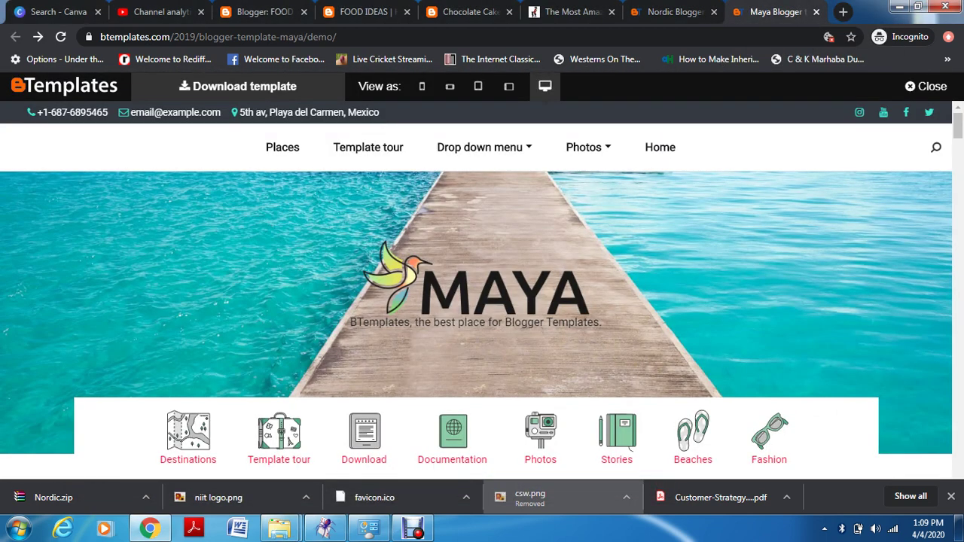
pyautogui.click(715, 12)
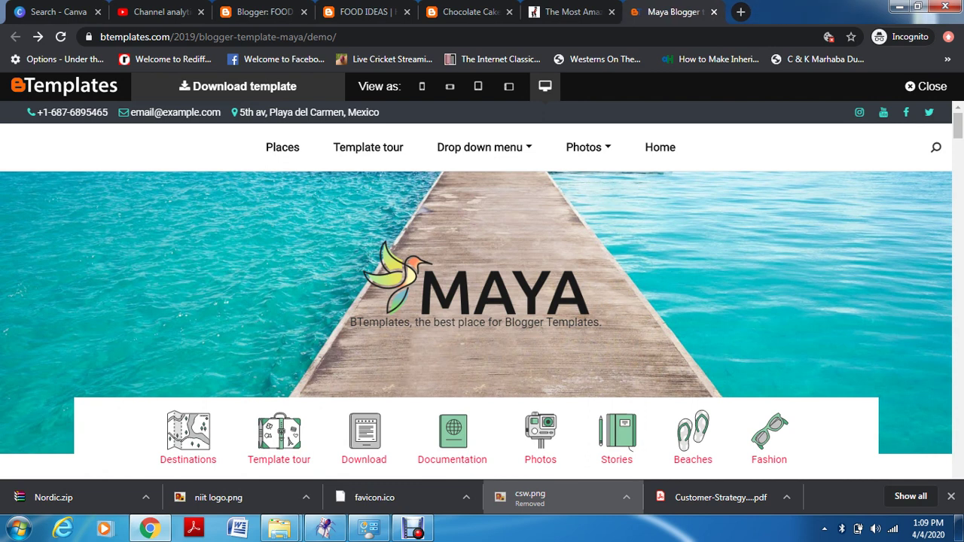
pyautogui.click(714, 12)
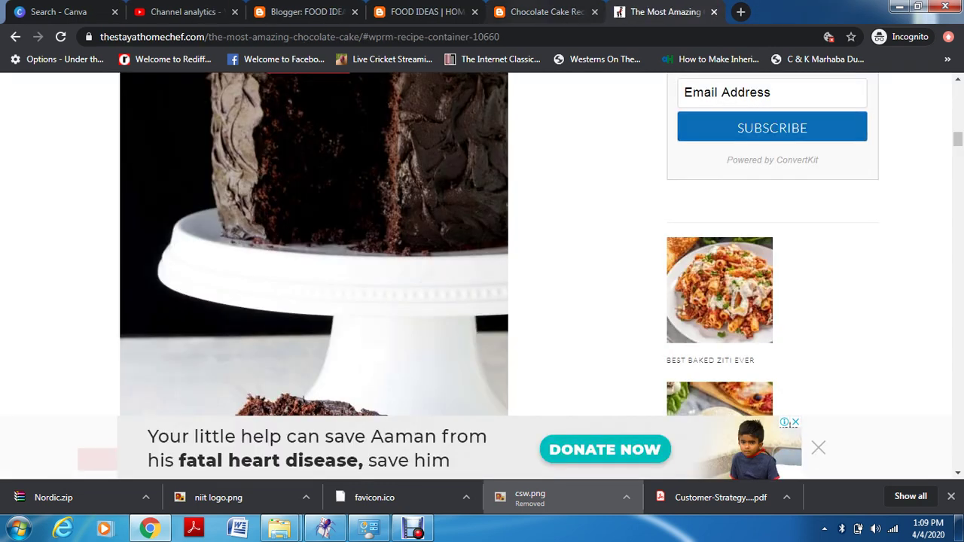
pyautogui.click(531, 12)
pyautogui.click(342, 12)
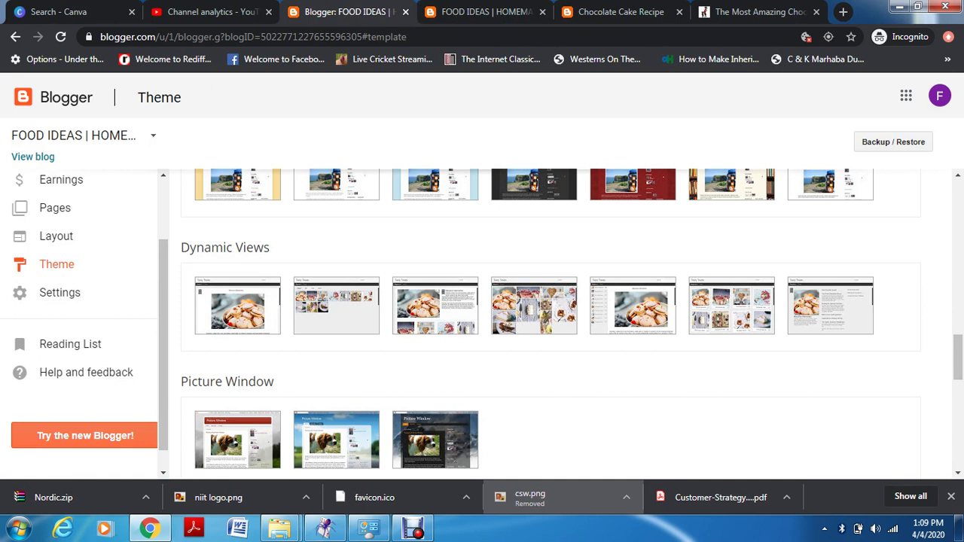
# Upload D:\DIGITAL MUHIBA\Nordic\Nordic.xml as the blog theme through Backup / Restore
pyautogui.click(894, 141)
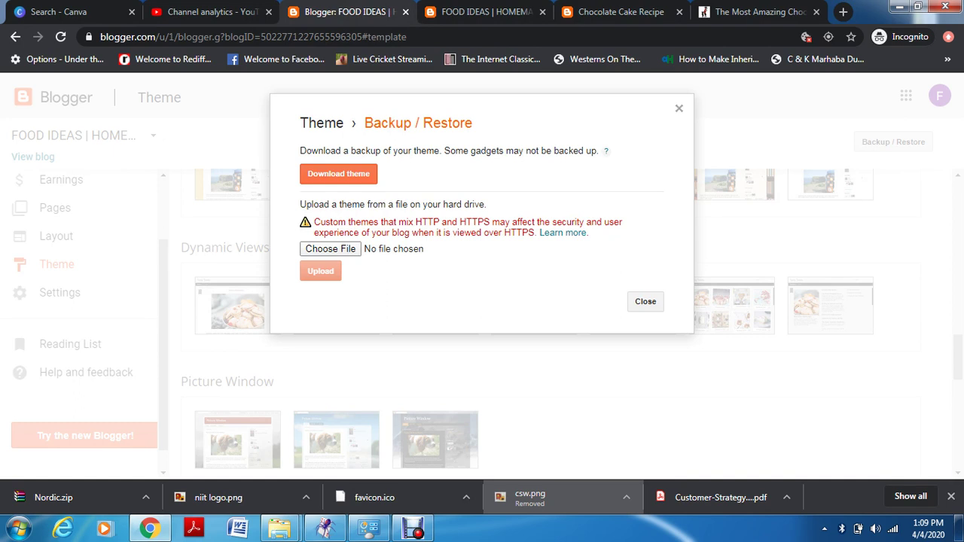
pyautogui.click(330, 248)
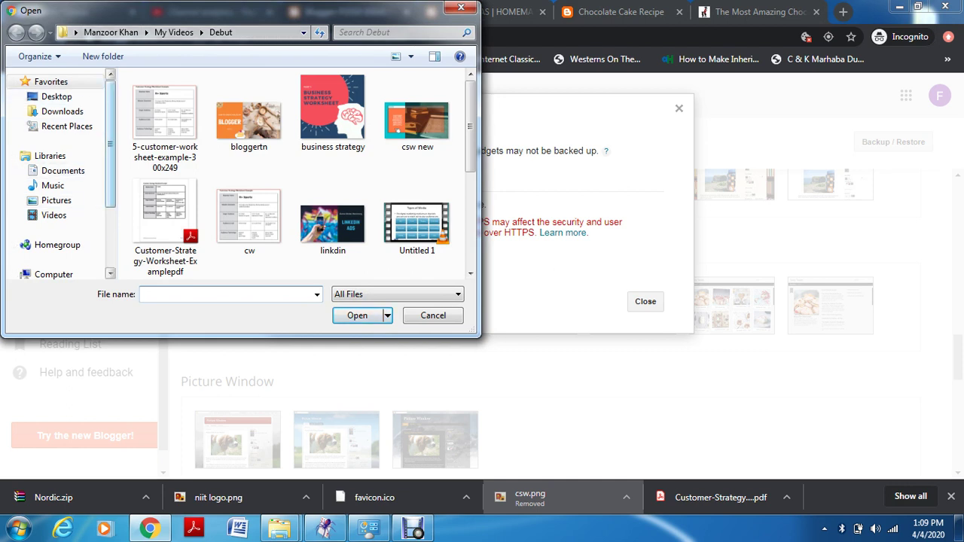
pyautogui.scroll(-2, 60, 180)
pyautogui.click(68, 209)
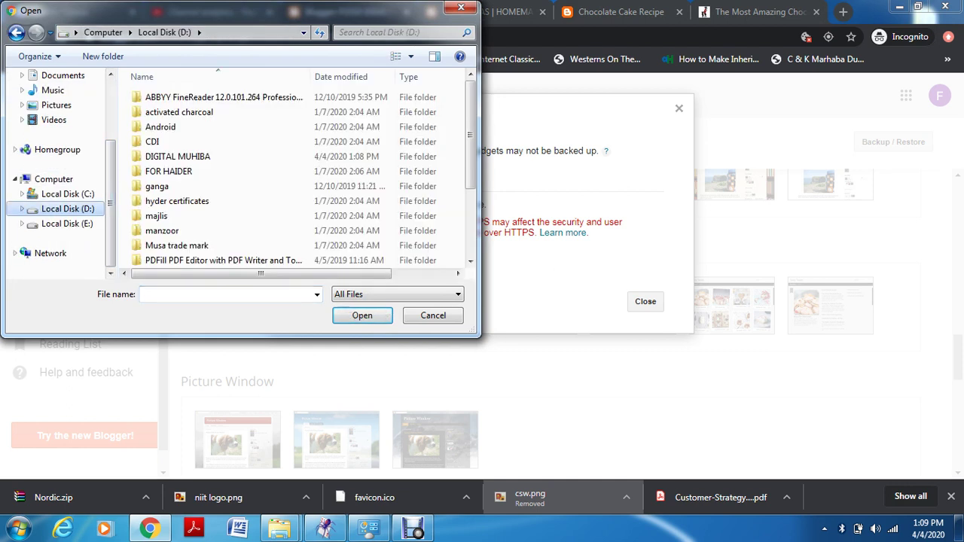
pyautogui.doubleClick(177, 156)
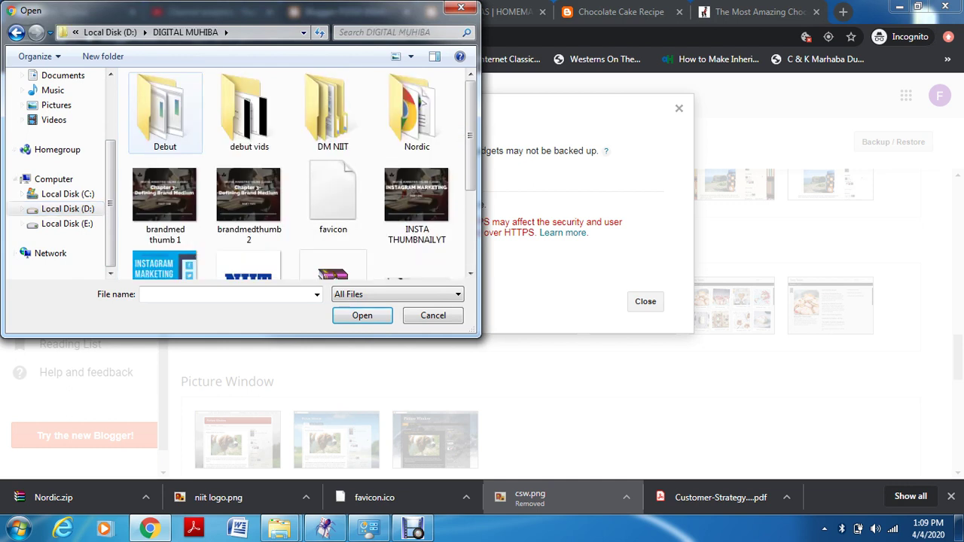
pyautogui.doubleClick(416, 113)
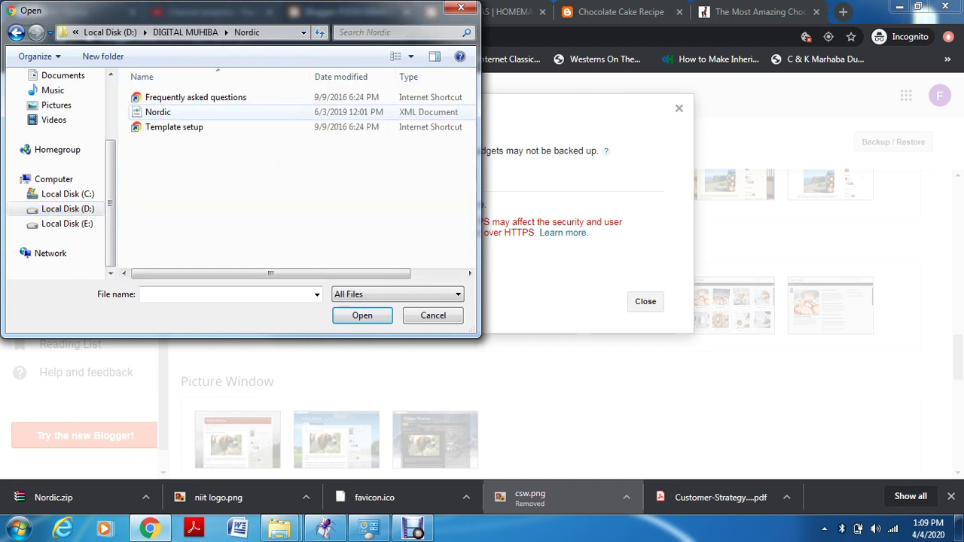
pyautogui.doubleClick(416, 112)
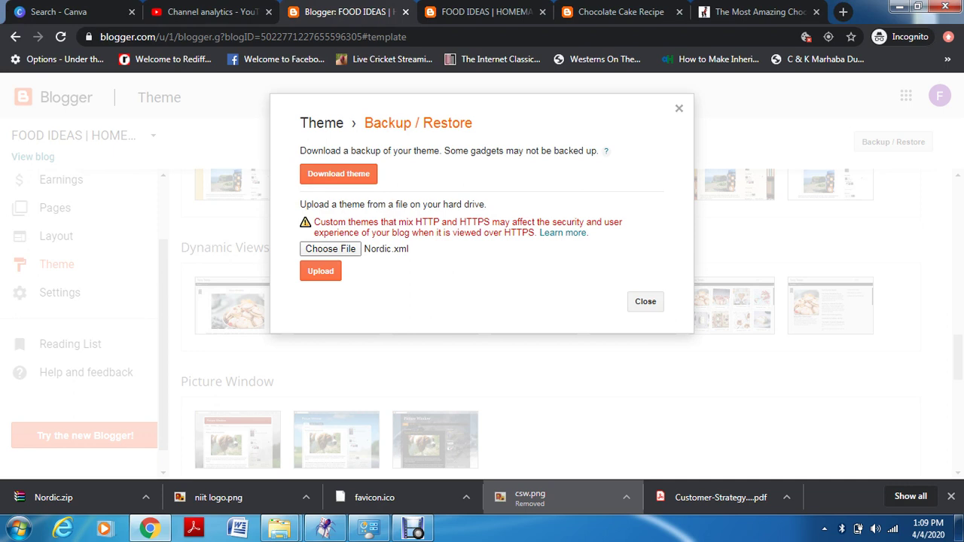
pyautogui.click(320, 271)
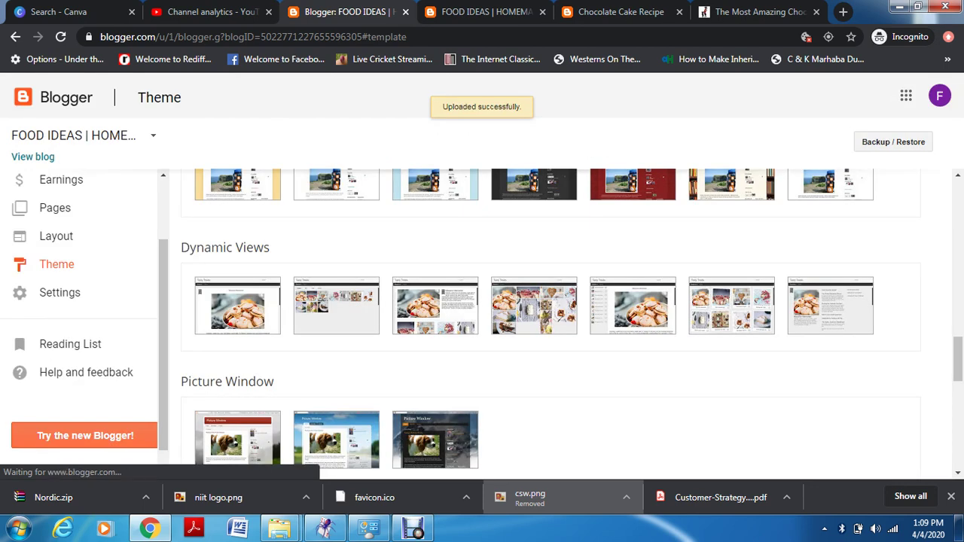
pyautogui.scroll(1, 337, 305)
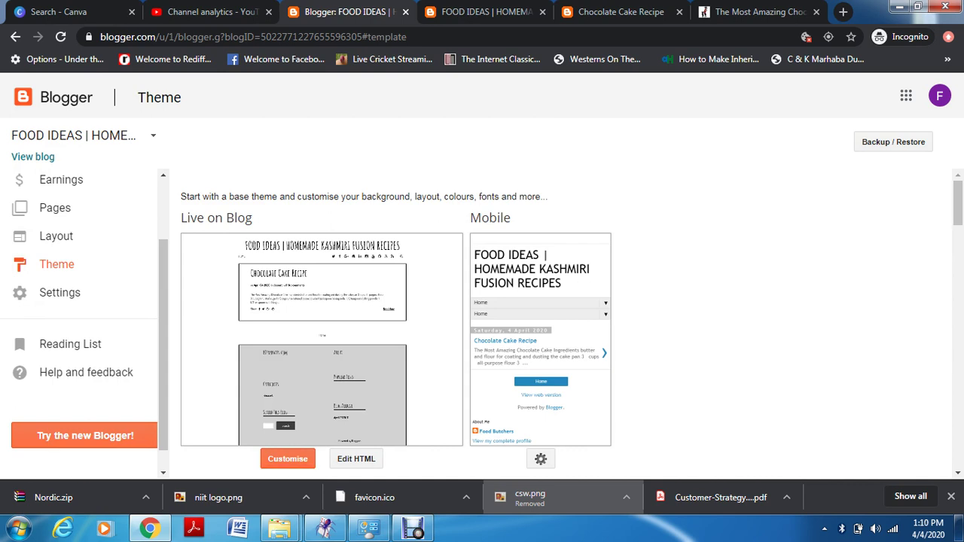
pyautogui.click(288, 459)
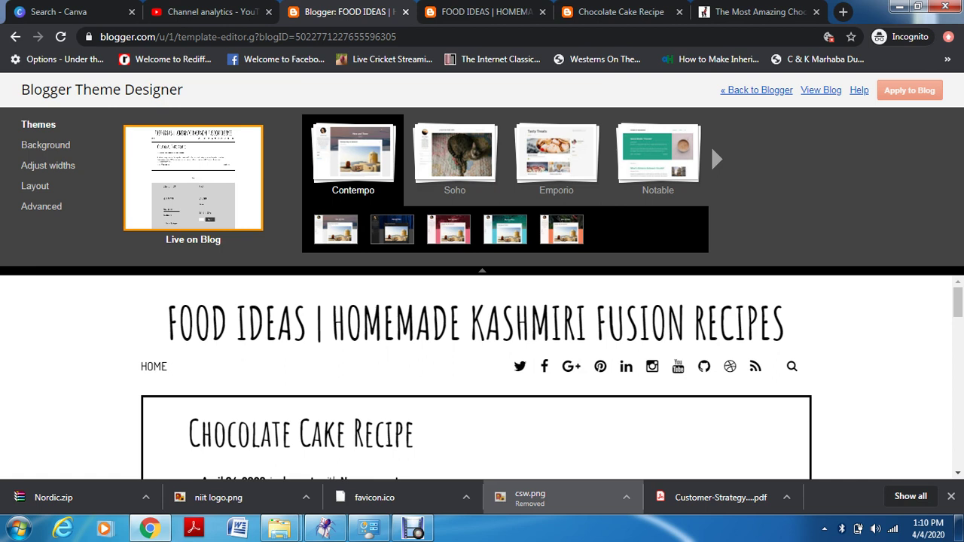
pyautogui.scroll(-10, 476, 377)
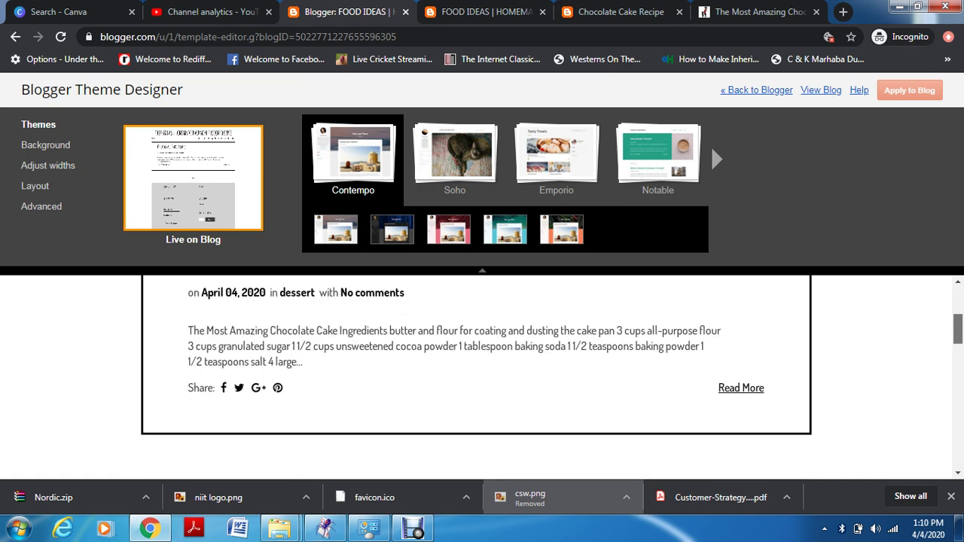
pyautogui.scroll(-10, 476, 377)
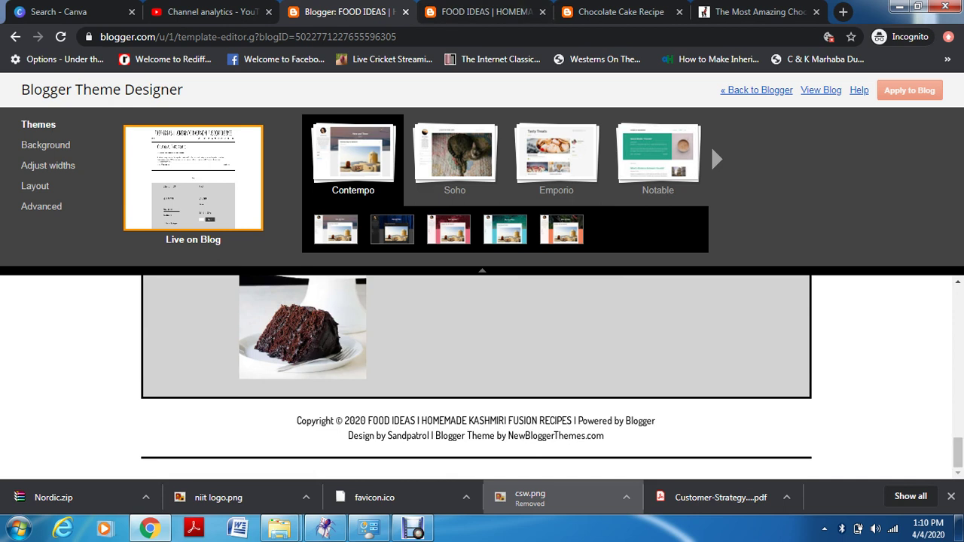
pyautogui.click(710, 144)
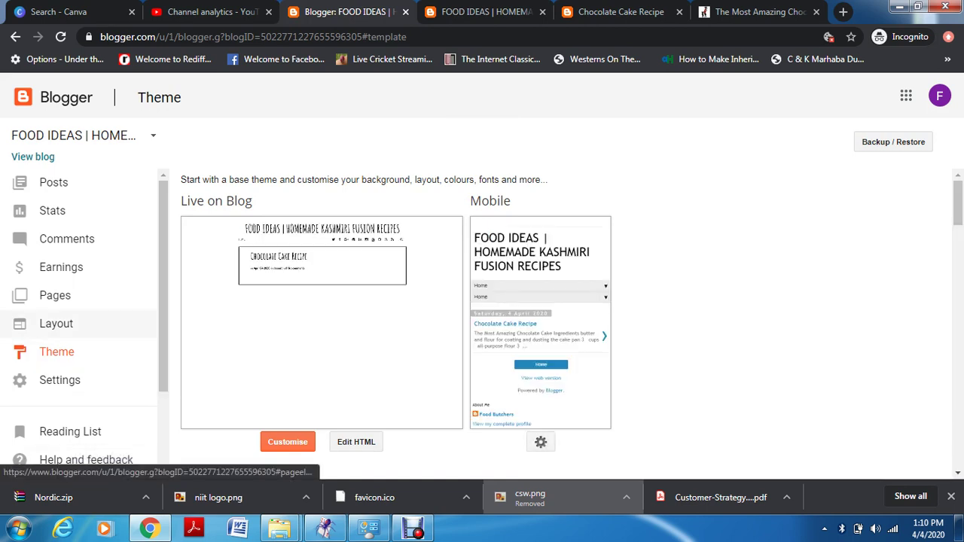
# Open the blog's Settings and scroll through the Basic section
pyautogui.click(76, 380)
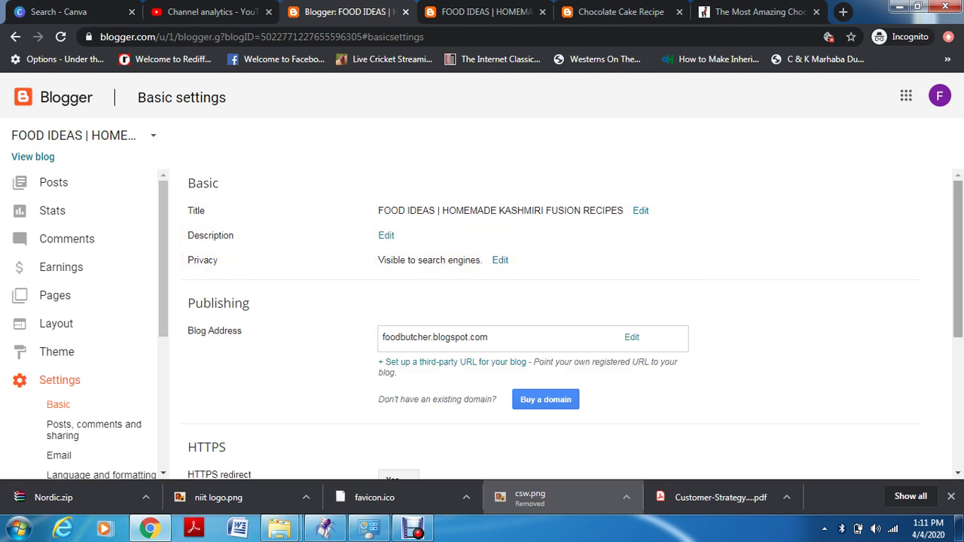
pyautogui.scroll(-1, 550, 324)
pyautogui.scroll(-1, 550, 324)
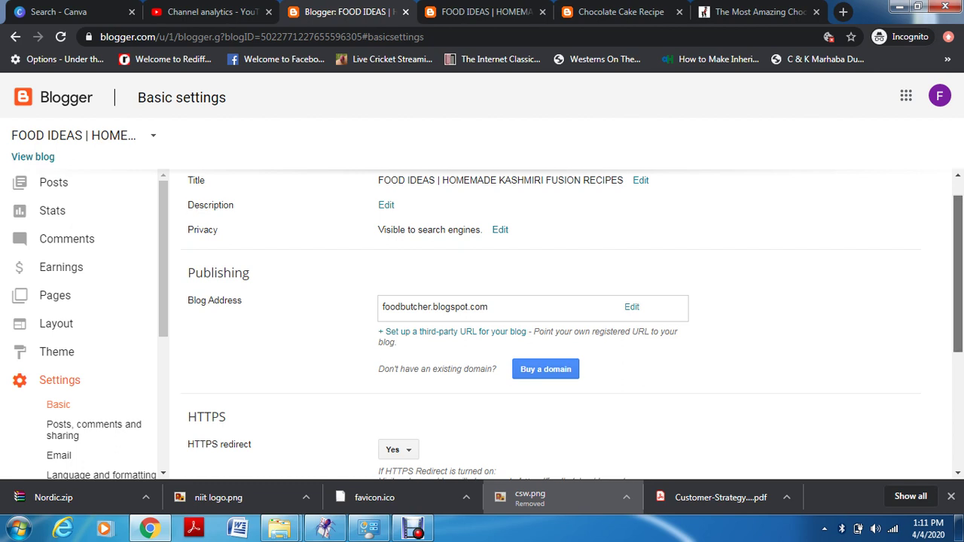
pyautogui.scroll(-1, 571, 325)
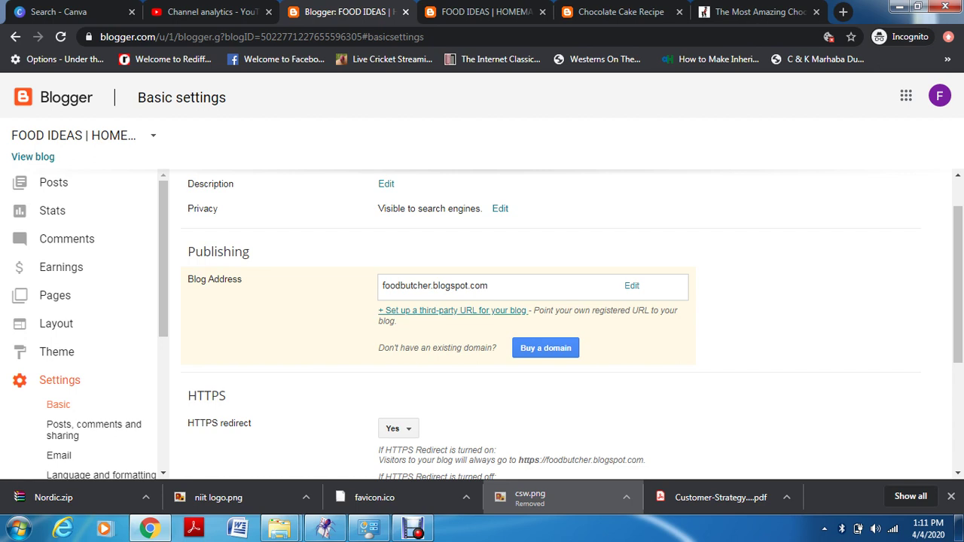
# Start a third-party URL setup, review HTTPS and Permissions, then open Posts, comments and sharing
pyautogui.click(452, 311)
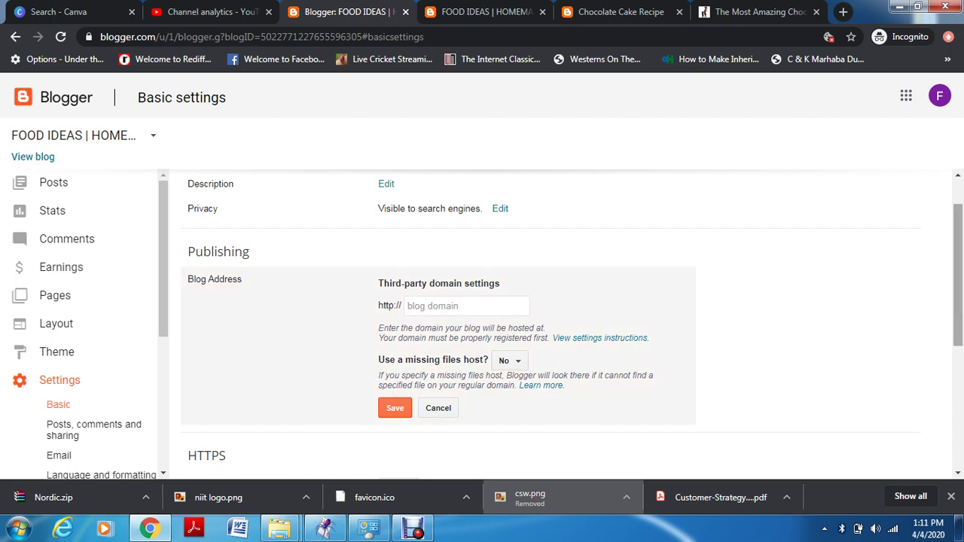
pyautogui.scroll(-3, 550, 324)
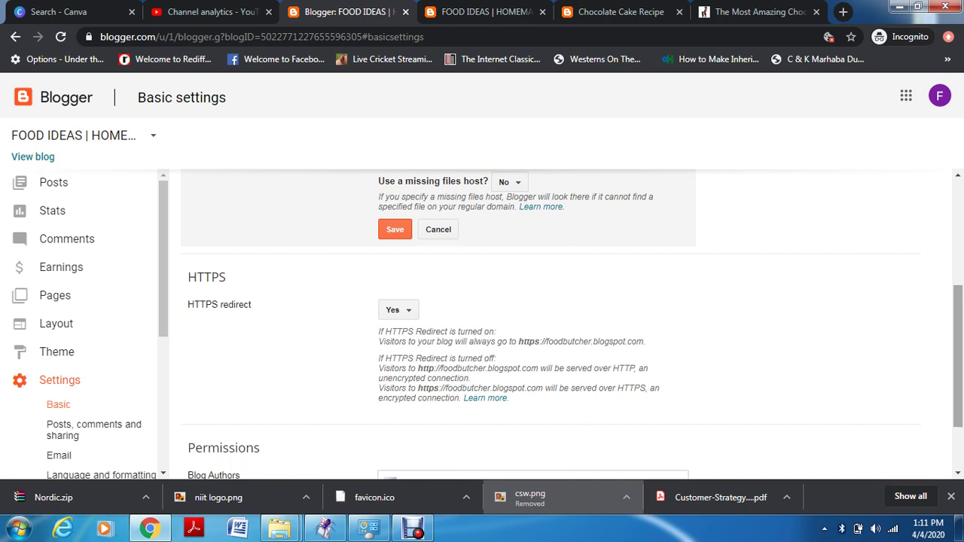
pyautogui.moveTo(958, 354); pyautogui.dragTo(958, 356)
pyautogui.scroll(-1, 958, 357)
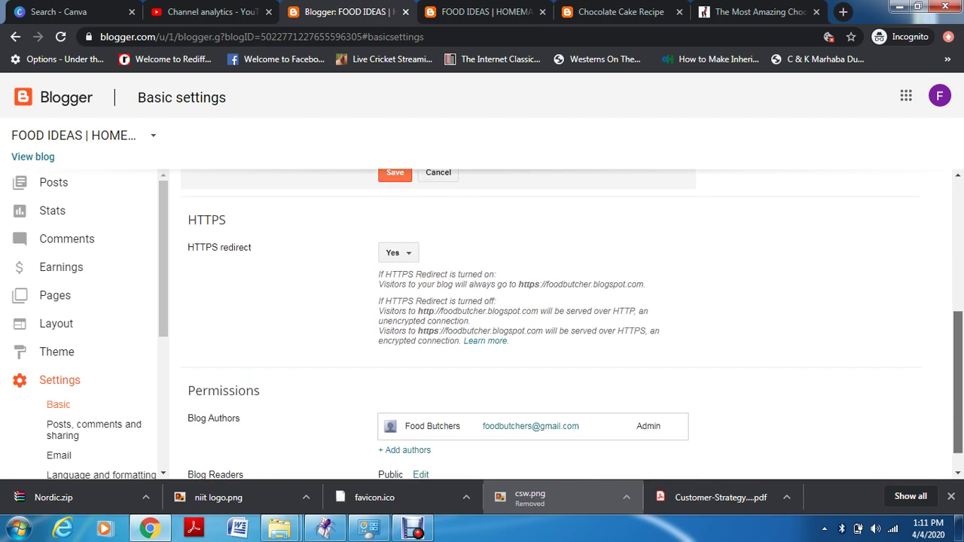
pyautogui.scroll(-1, 958, 362)
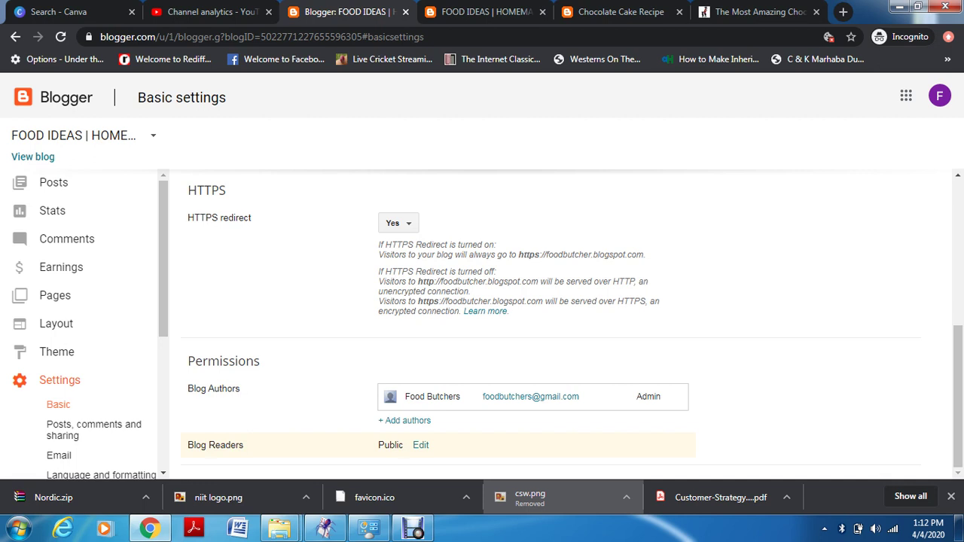
pyautogui.click(93, 429)
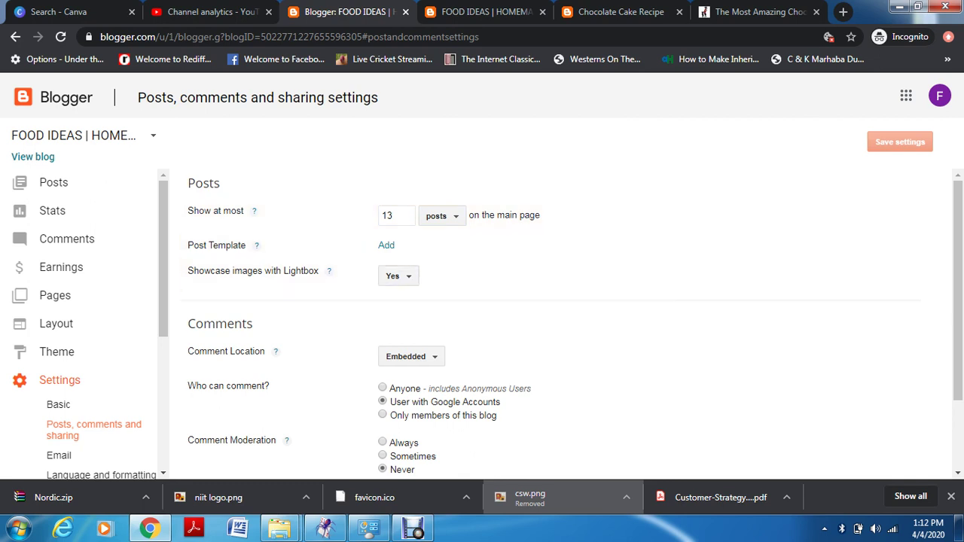
# Scroll through the Posts, comments and sharing options, then open the Email settings
pyautogui.scroll(-1, 557, 316)
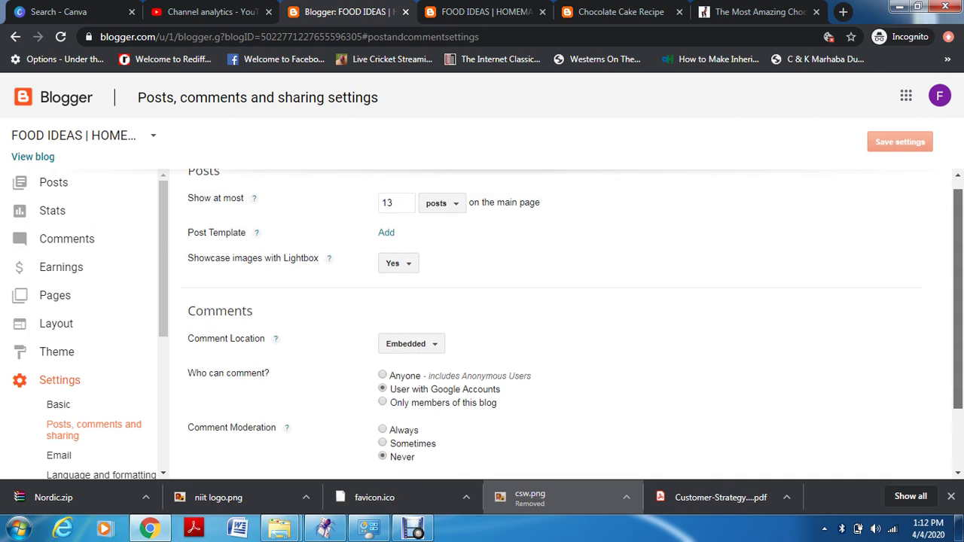
pyautogui.scroll(1, 557, 316)
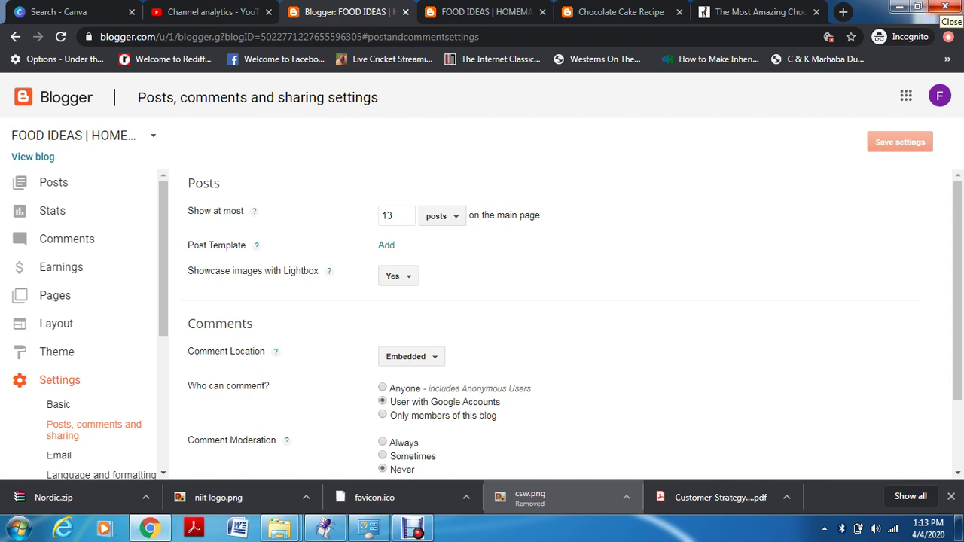
pyautogui.moveTo(958, 291); pyautogui.dragTo(959, 360)
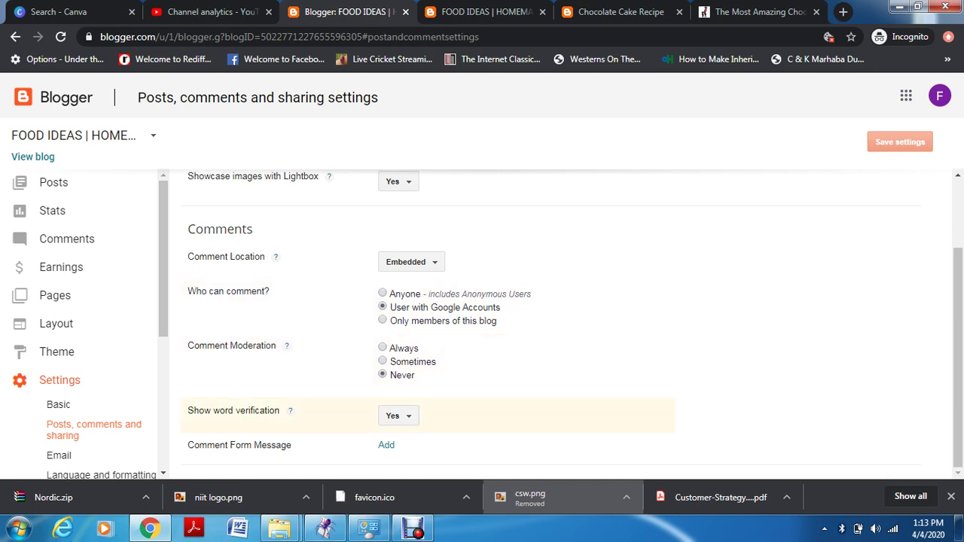
pyautogui.scroll(-3, 85, 324)
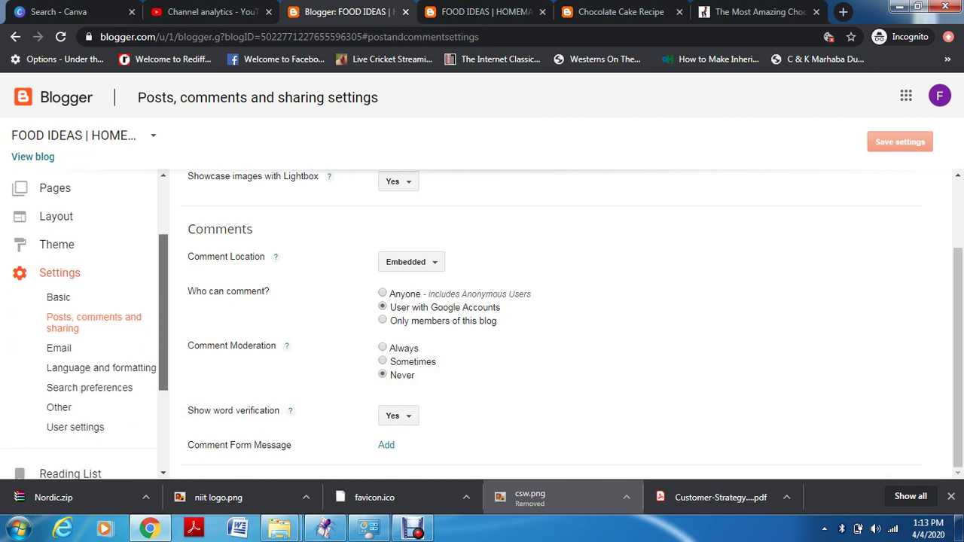
pyautogui.click(58, 336)
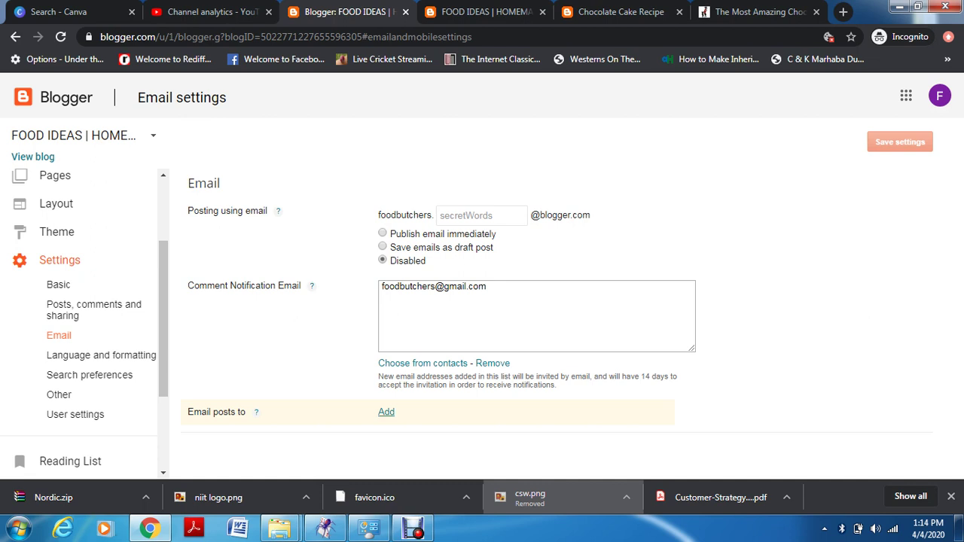
# Add an empty 'Email posts to' address field, then go to Language and formatting settings
pyautogui.click(386, 412)
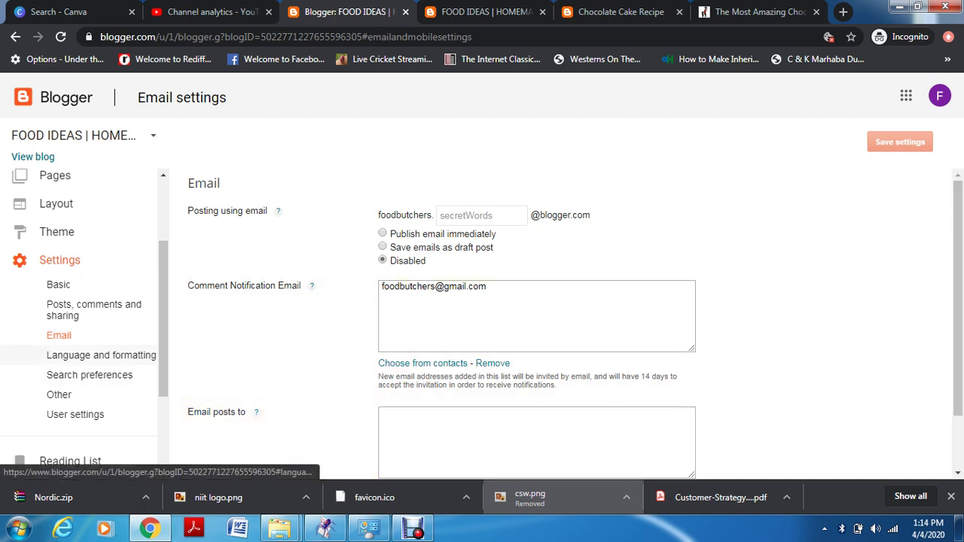
pyautogui.click(90, 354)
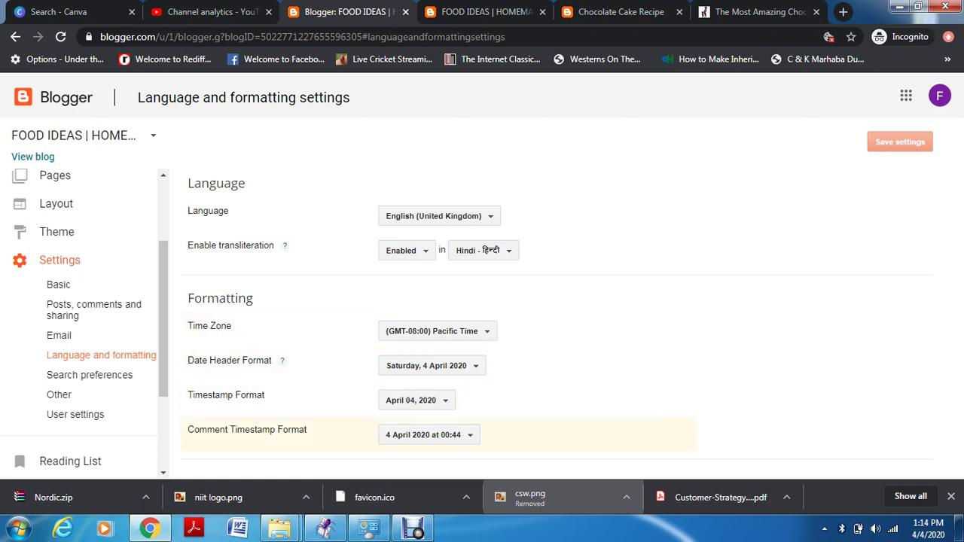
# Go to the Search preferences page from the Settings sidebar
pyautogui.click(413, 528)
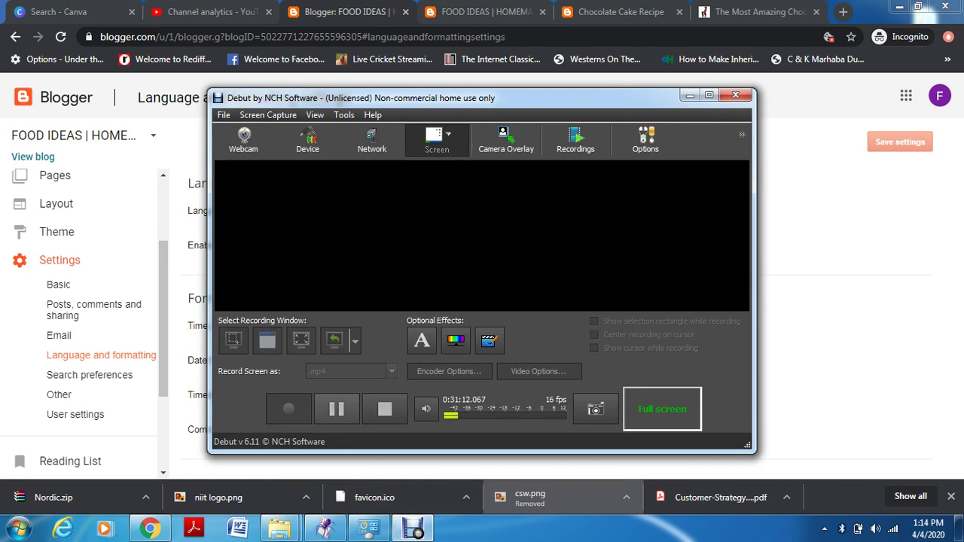
pyautogui.hotkey('alt', 'Tab')
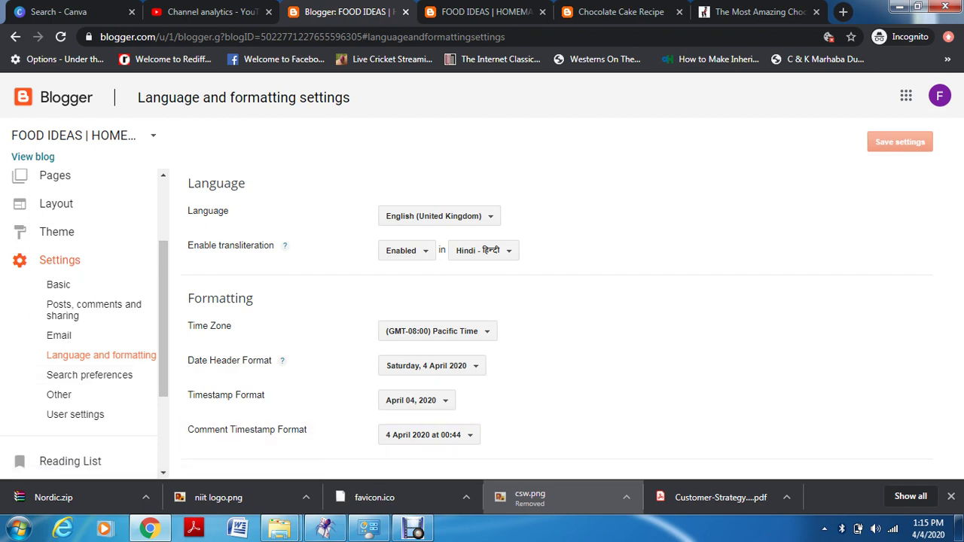
pyautogui.click(89, 374)
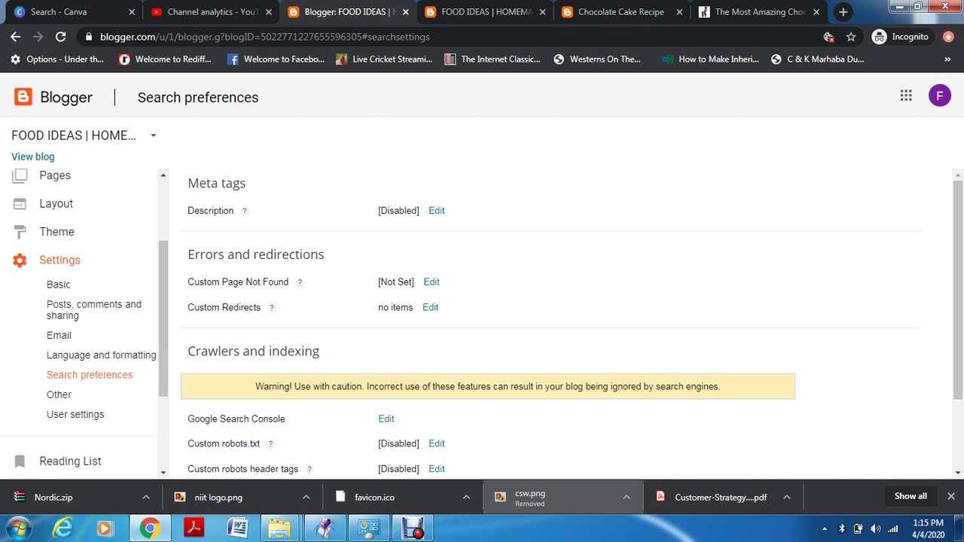
# Set 'Enable search description?' to Yes, revealing the empty 150-character description box
pyautogui.click(436, 211)
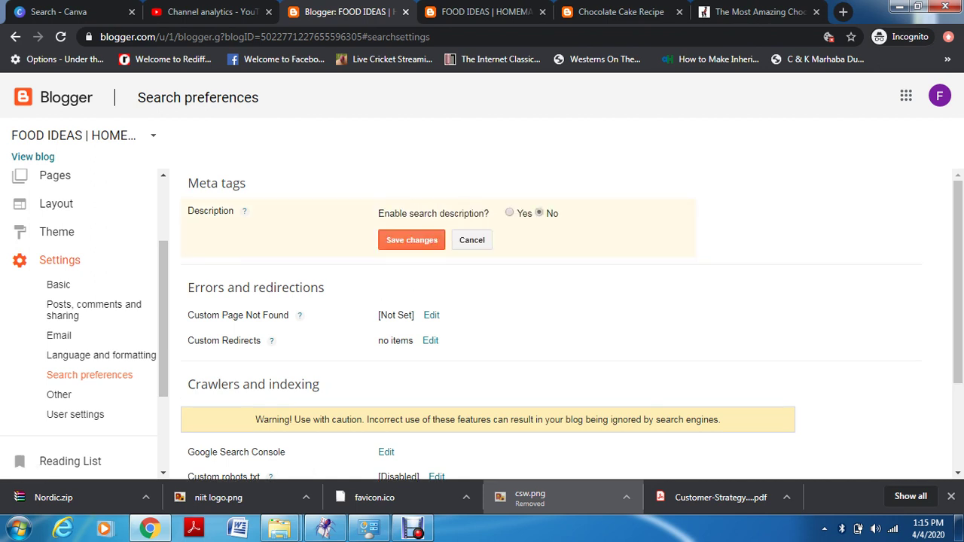
pyautogui.click(509, 213)
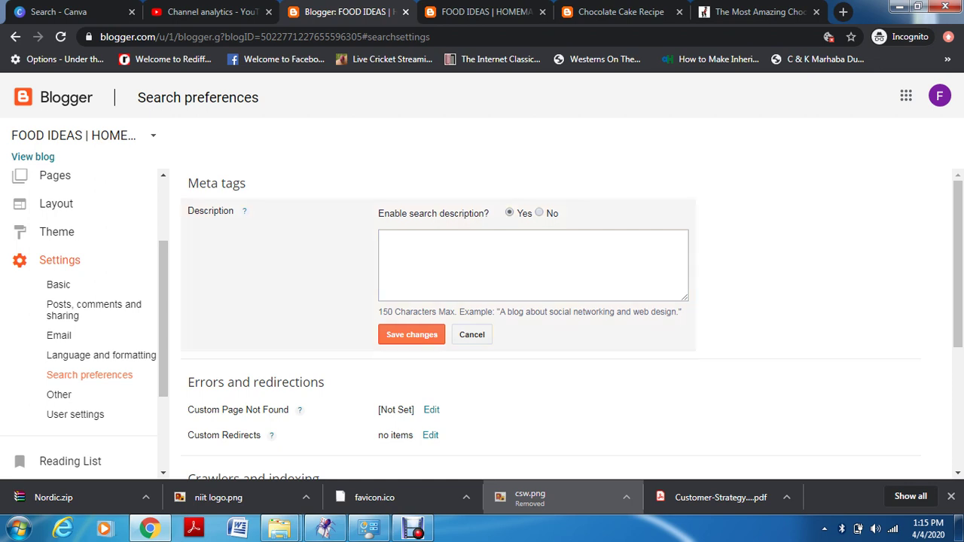
pyautogui.scroll(-3, 561, 325)
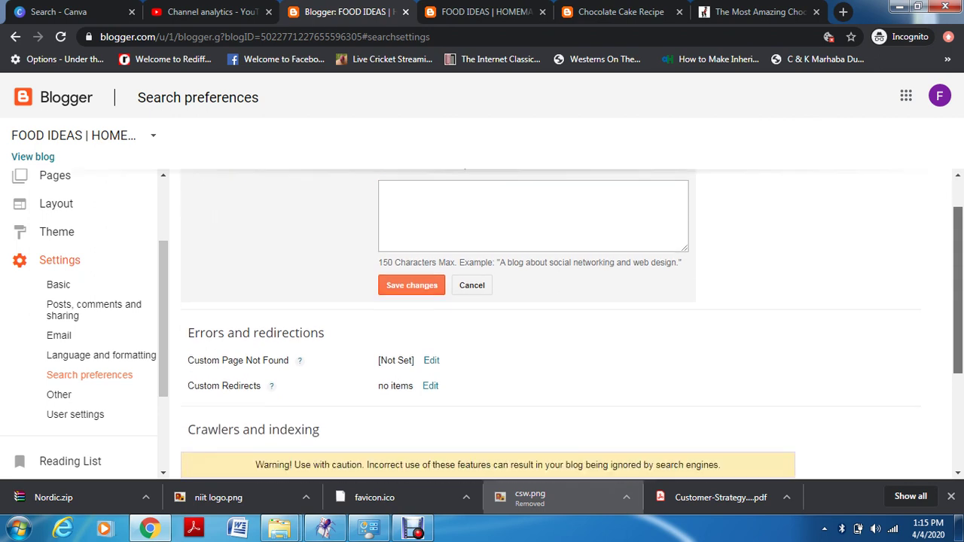
pyautogui.scroll(-1, 561, 326)
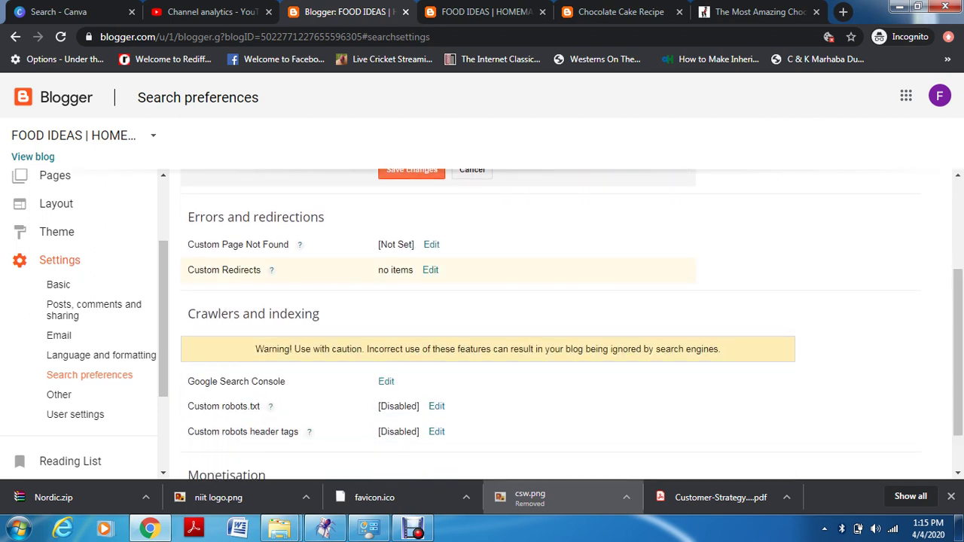
# Open the empty Custom Page Not Found editor and scroll toward Crawlers and indexing
pyautogui.click(430, 245)
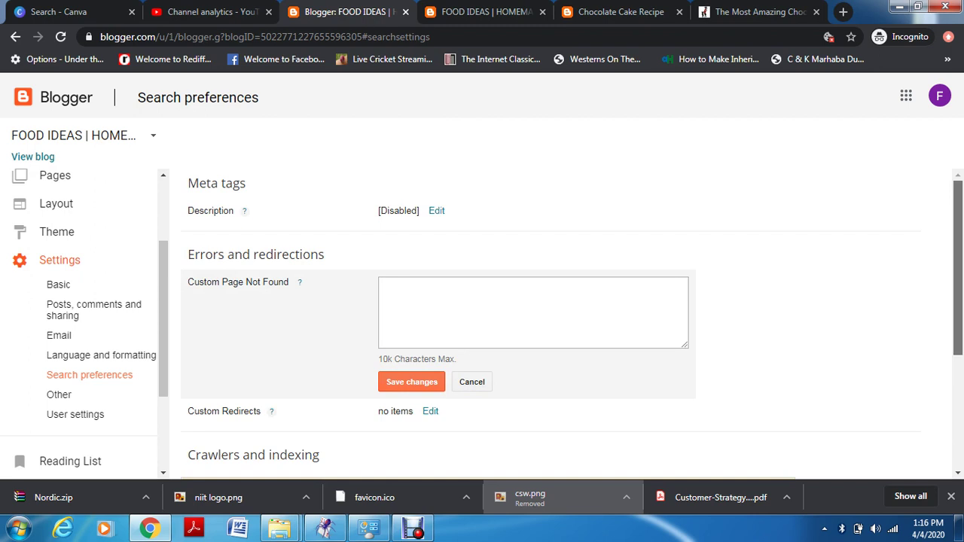
pyautogui.scroll(-1, 565, 324)
pyautogui.scroll(-2, 550, 323)
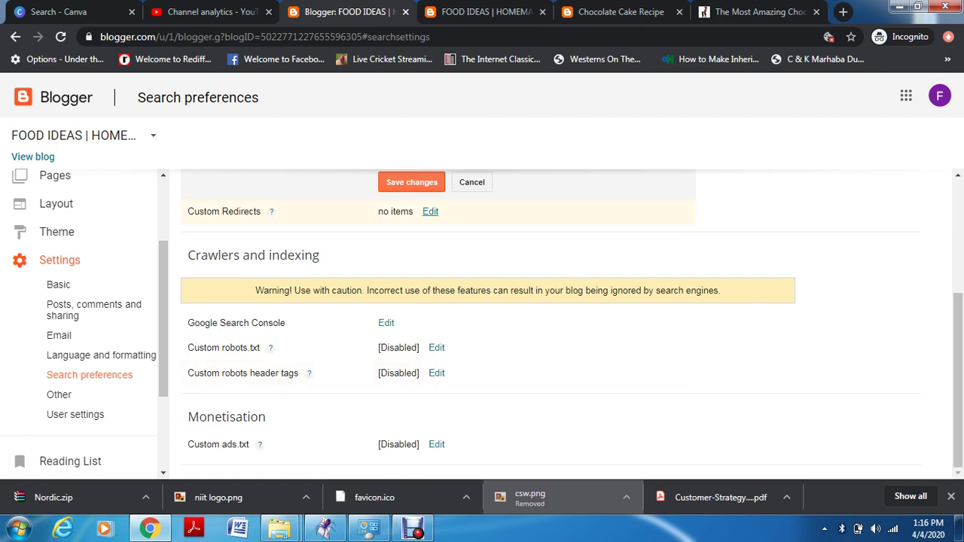
pyautogui.click(430, 211)
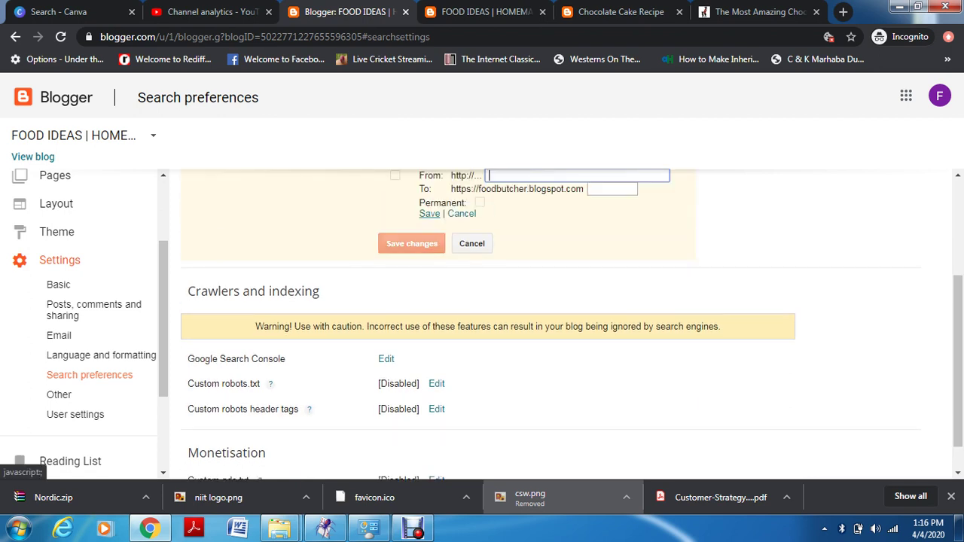
pyautogui.scroll(1, 572, 324)
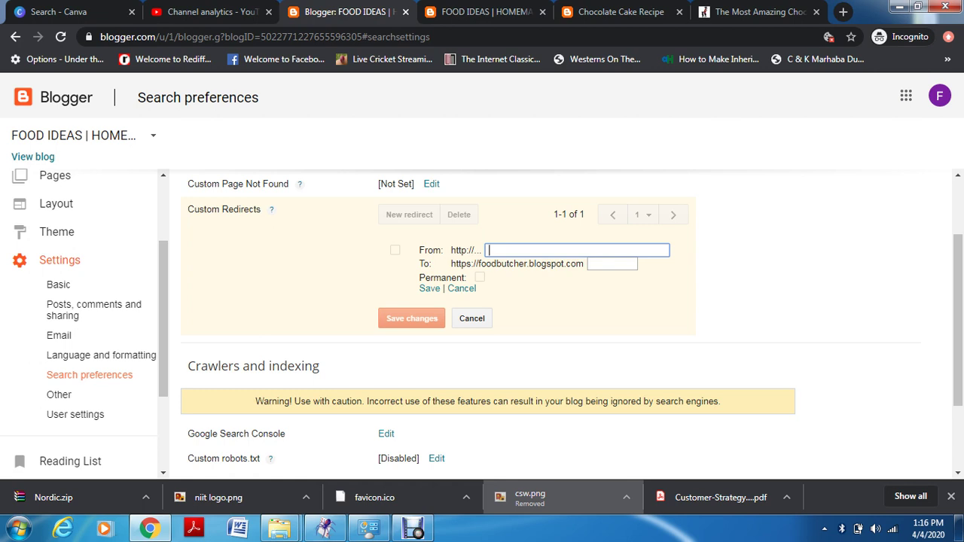
pyautogui.write('www.foodbutchers.b')
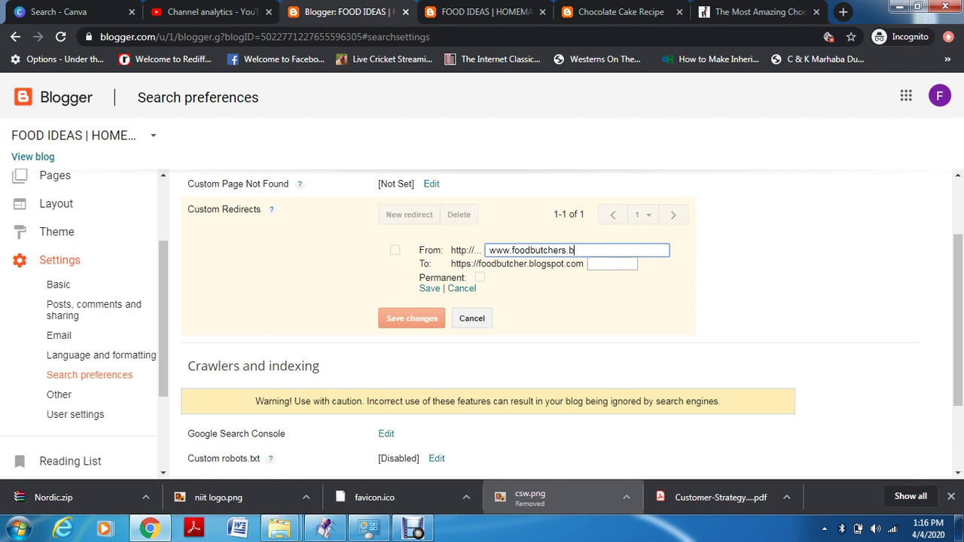
pyautogui.write('logspot.com/googleads')
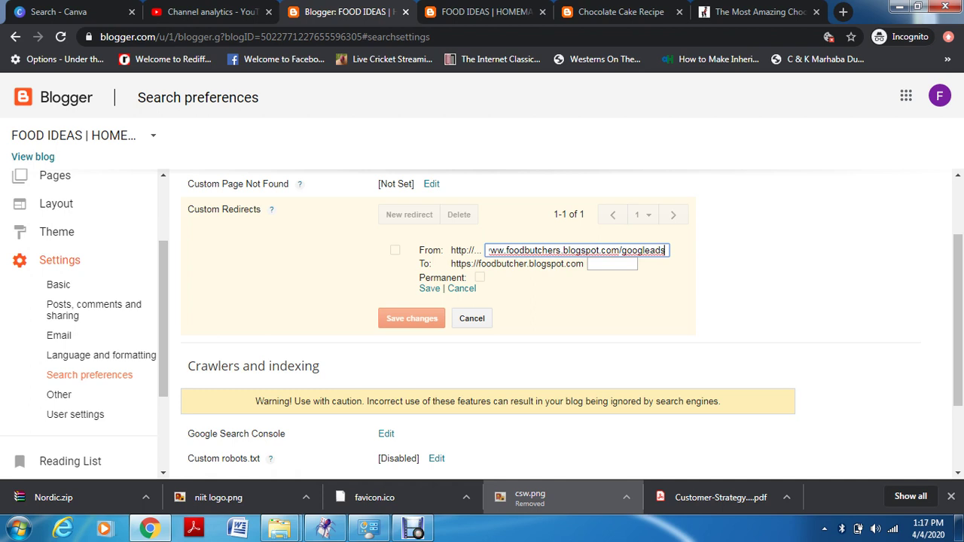
pyautogui.press('Tab')
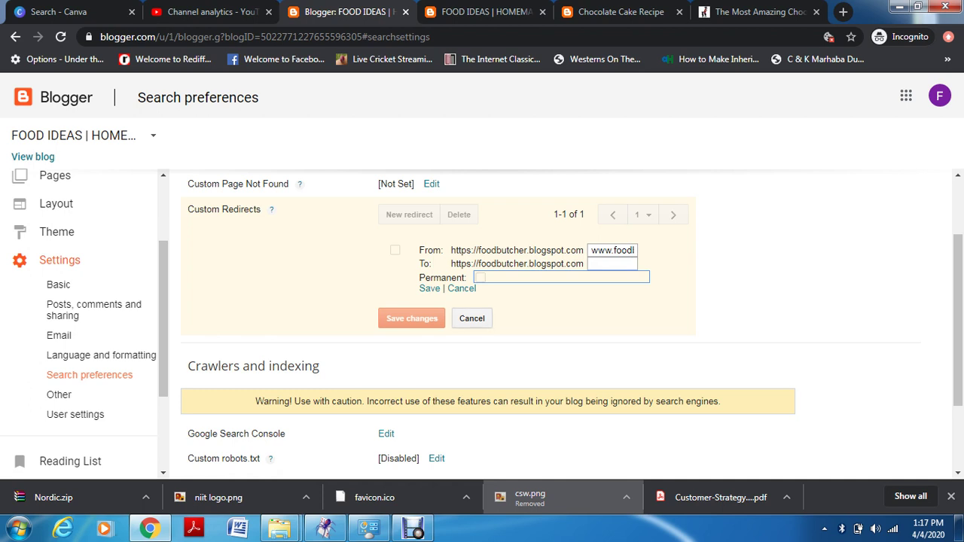
pyautogui.click(471, 318)
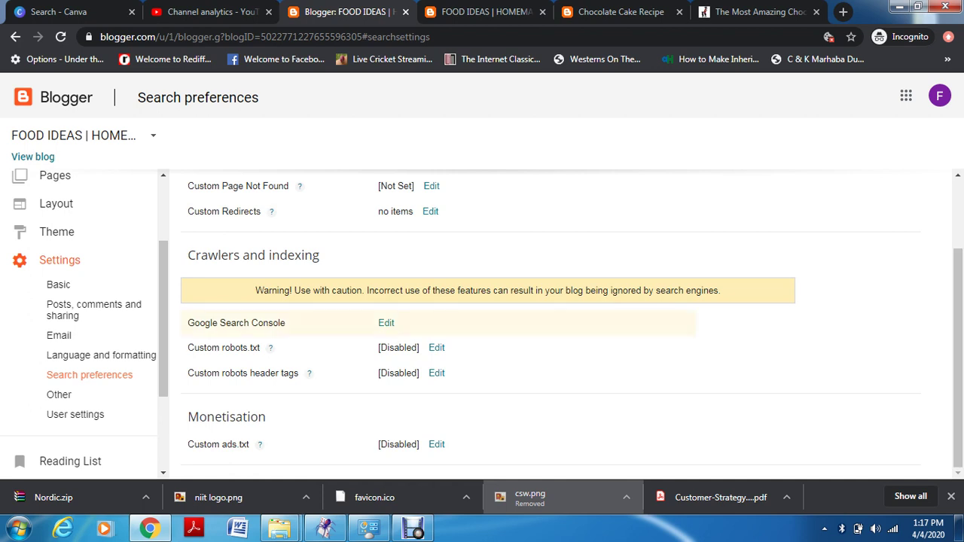
# Open the Google Search Console welcome page with Domain and URL prefix options, then return to Blogger
pyautogui.click(386, 322)
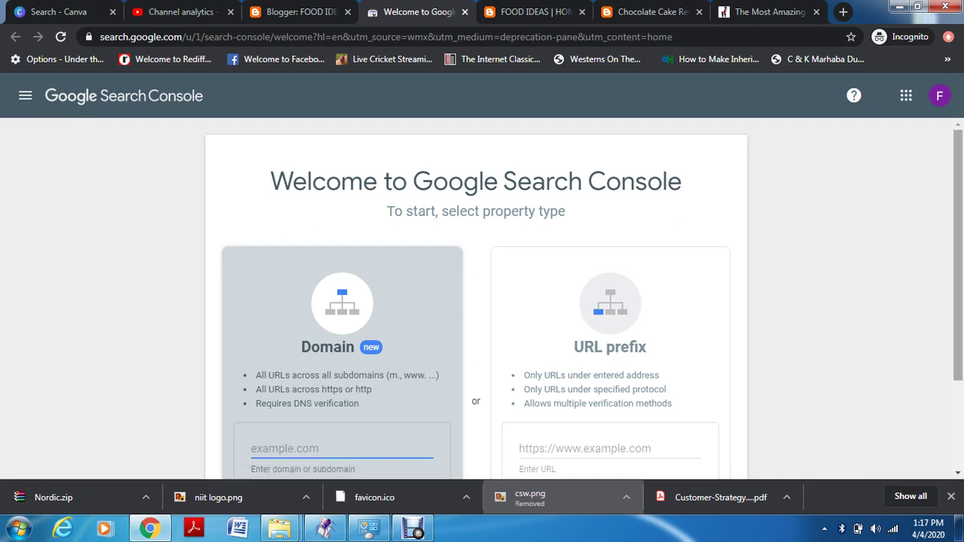
pyautogui.scroll(-1, 482, 301)
pyautogui.scroll(-1, 482, 301)
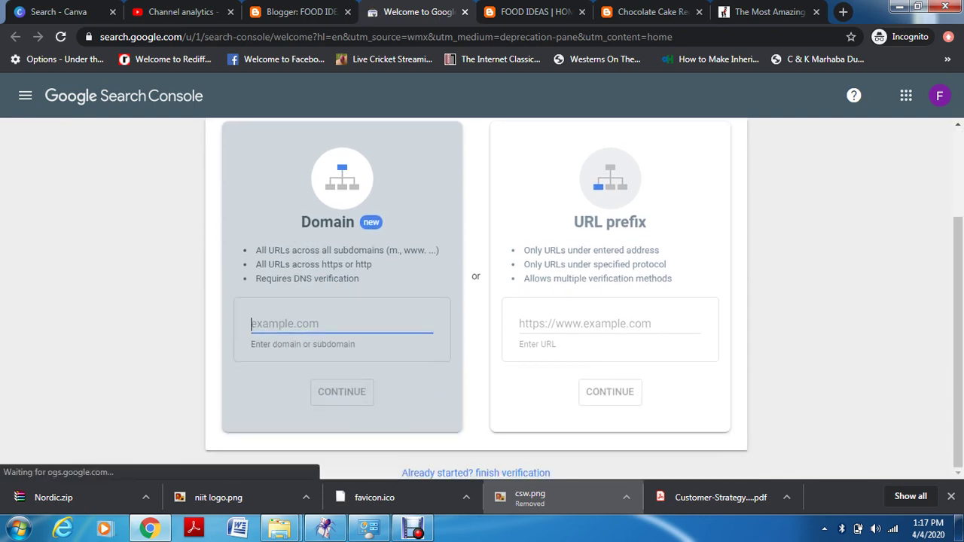
pyautogui.click(297, 11)
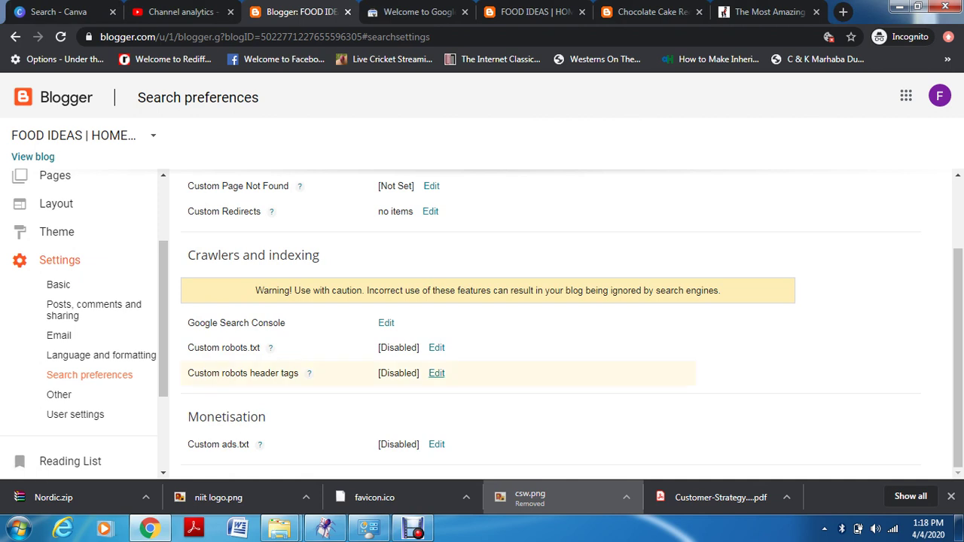
# Enable custom robots header tags and tick the 'all' tag for the homepage
pyautogui.click(437, 373)
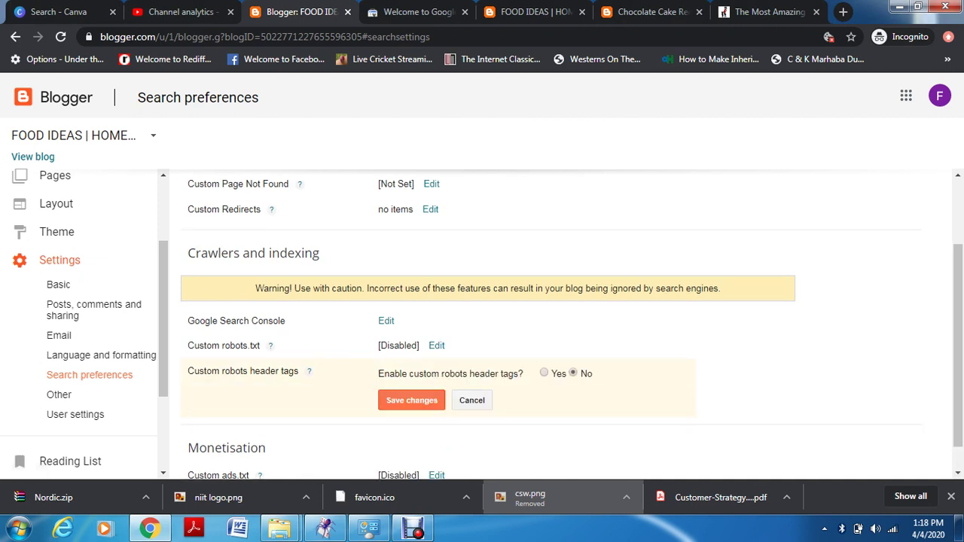
pyautogui.click(544, 373)
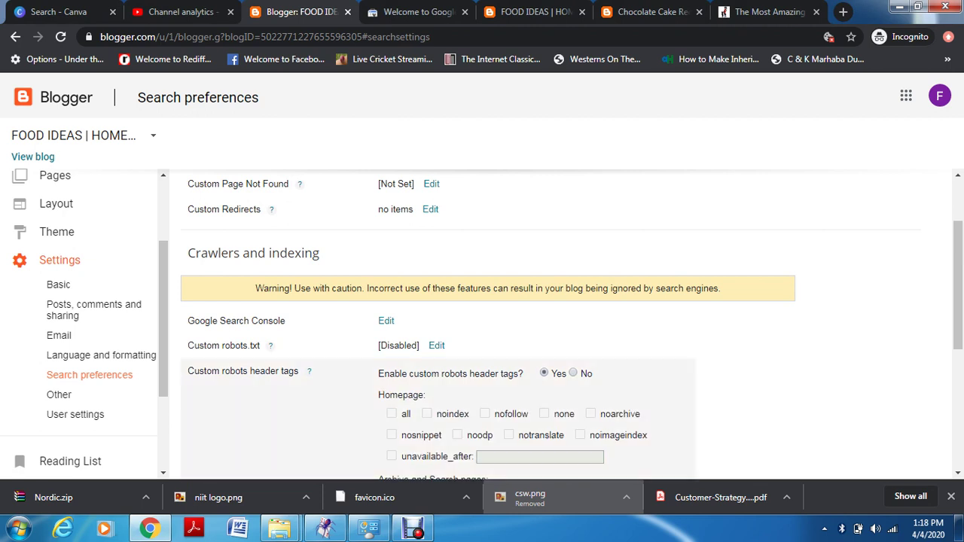
pyautogui.moveTo(958, 285); pyautogui.dragTo(958, 362)
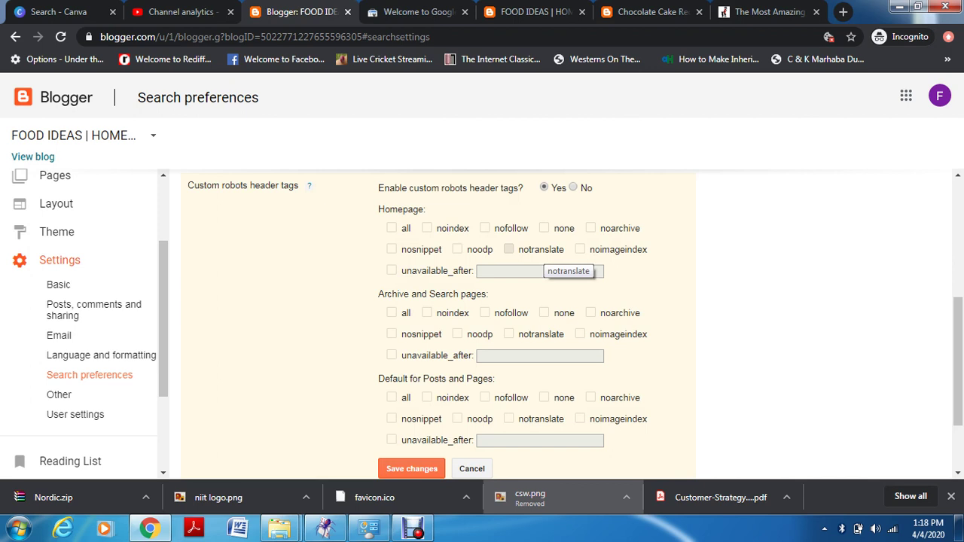
pyautogui.click(391, 228)
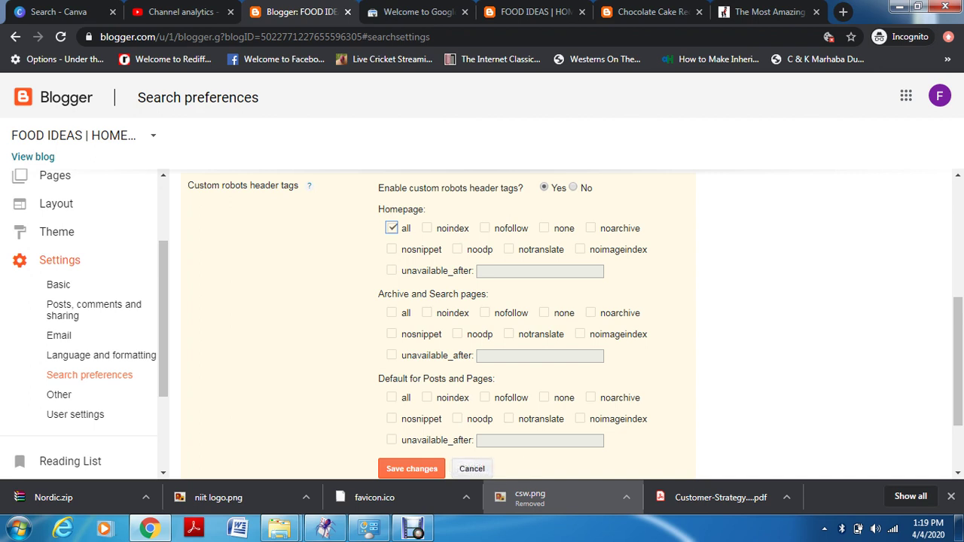
# Try the noodp, noindex and nofollow homepage tags, then clear them all again
pyautogui.click(457, 249)
pyautogui.press('space')
pyautogui.click(457, 250)
pyautogui.click(427, 228)
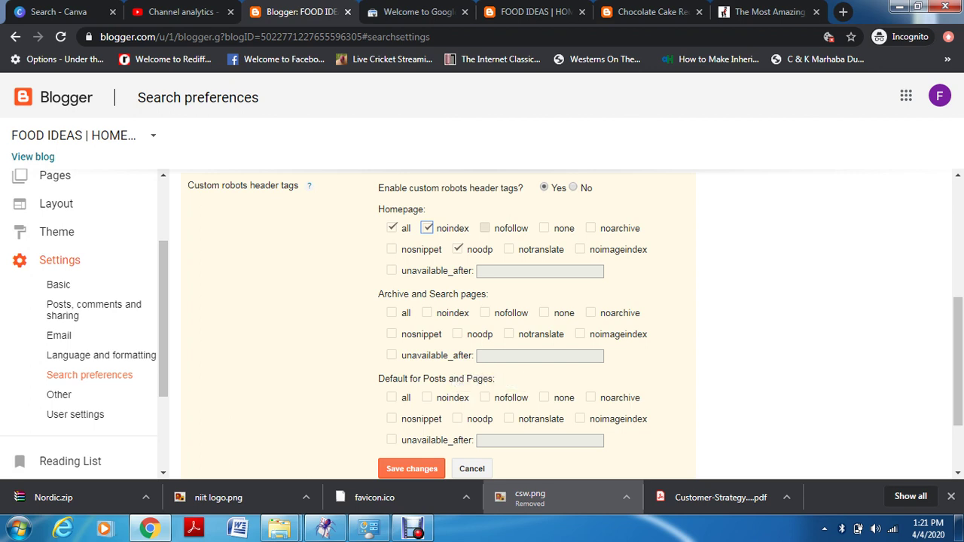
pyautogui.click(485, 228)
pyautogui.click(486, 228)
pyautogui.click(457, 249)
pyautogui.click(427, 228)
# Tick 'all' for archive/search and posts/pages, then cancel the robots tag changes
pyautogui.click(391, 313)
pyautogui.click(392, 397)
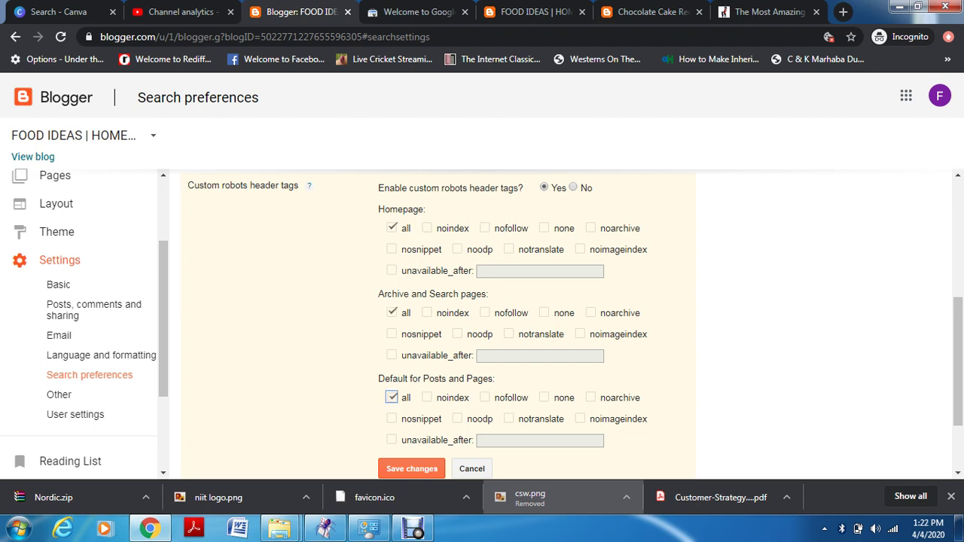
pyautogui.click(473, 468)
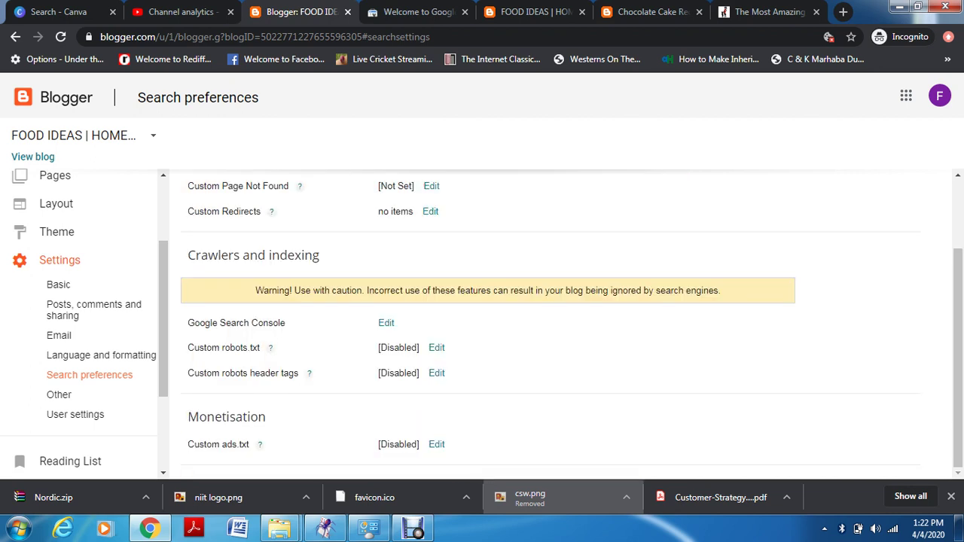
# Set custom ads.txt to Yes without saving any content, then go to Other settings
pyautogui.doubleClick(226, 417)
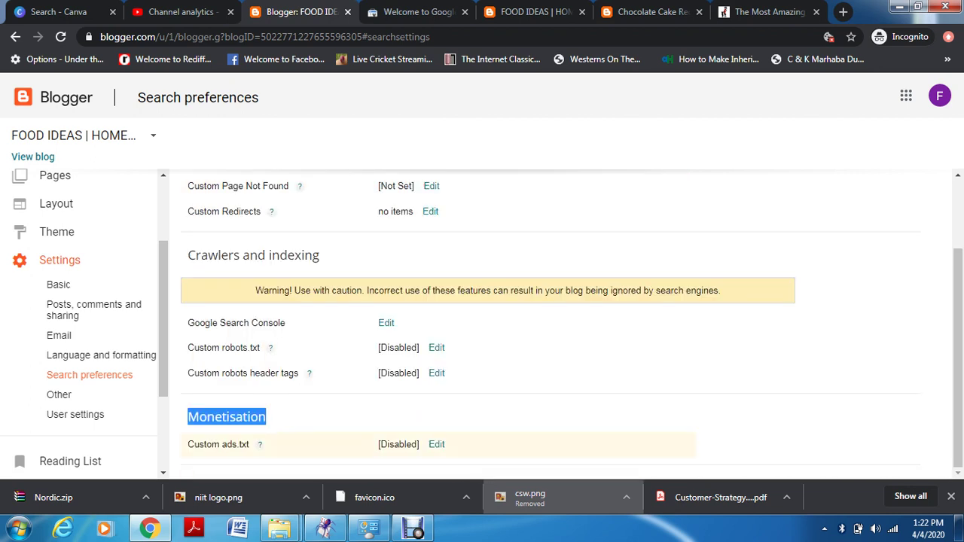
pyautogui.click(460, 446)
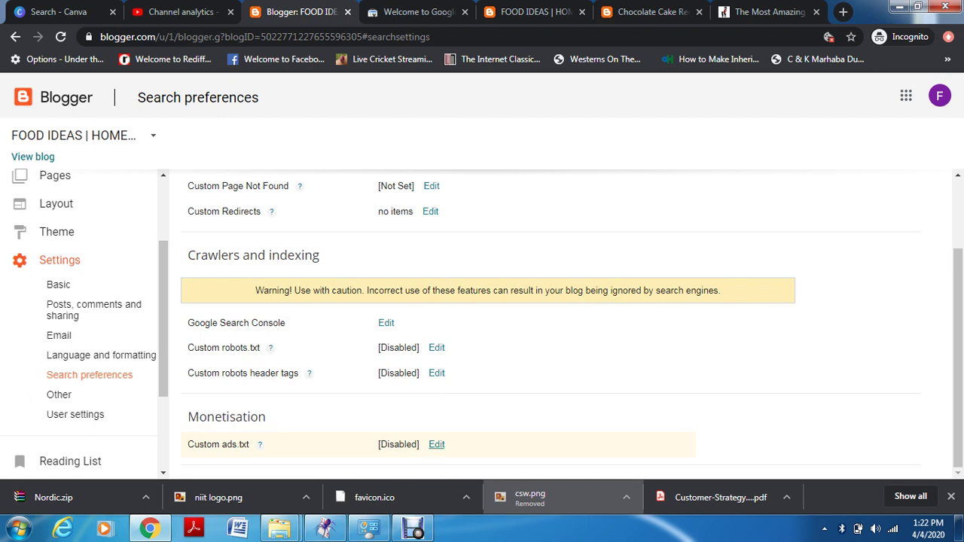
pyautogui.click(436, 445)
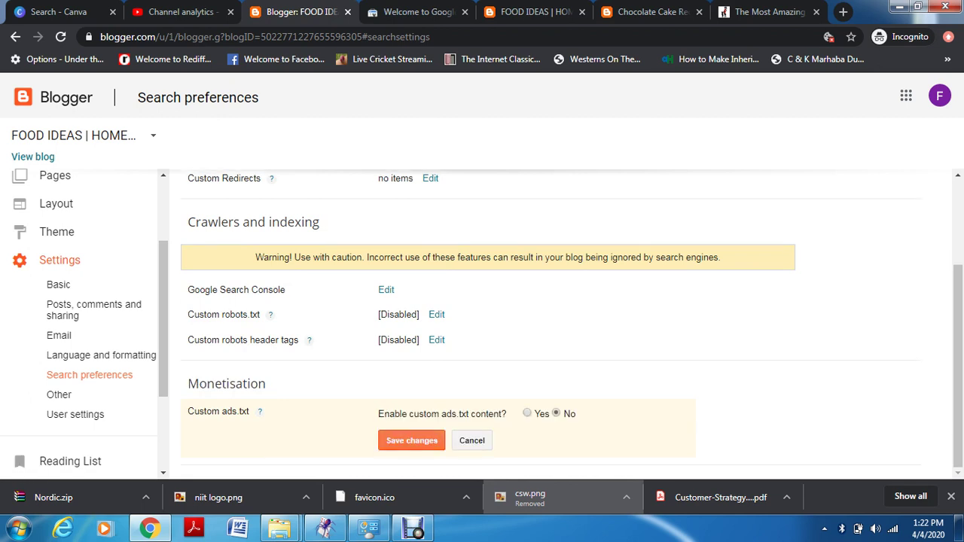
pyautogui.click(526, 414)
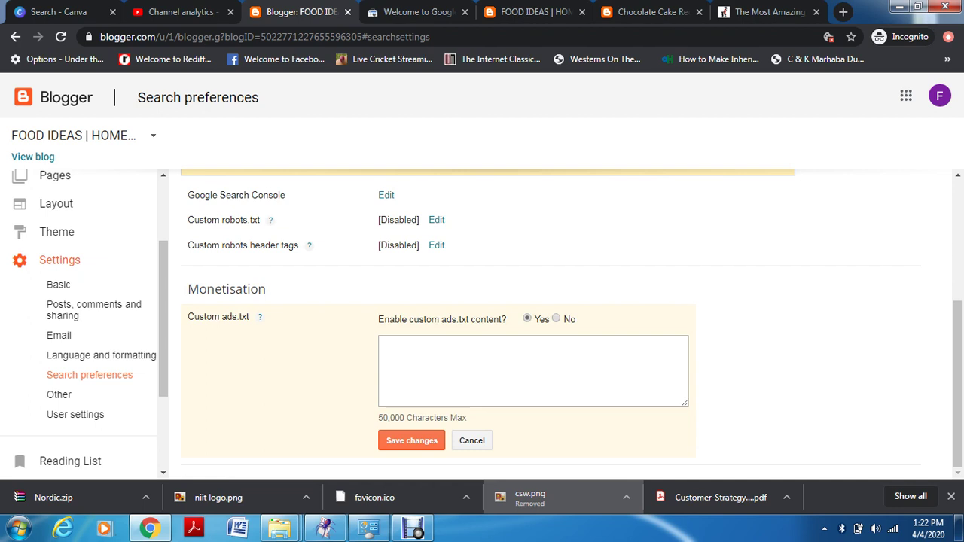
pyautogui.click(383, 342)
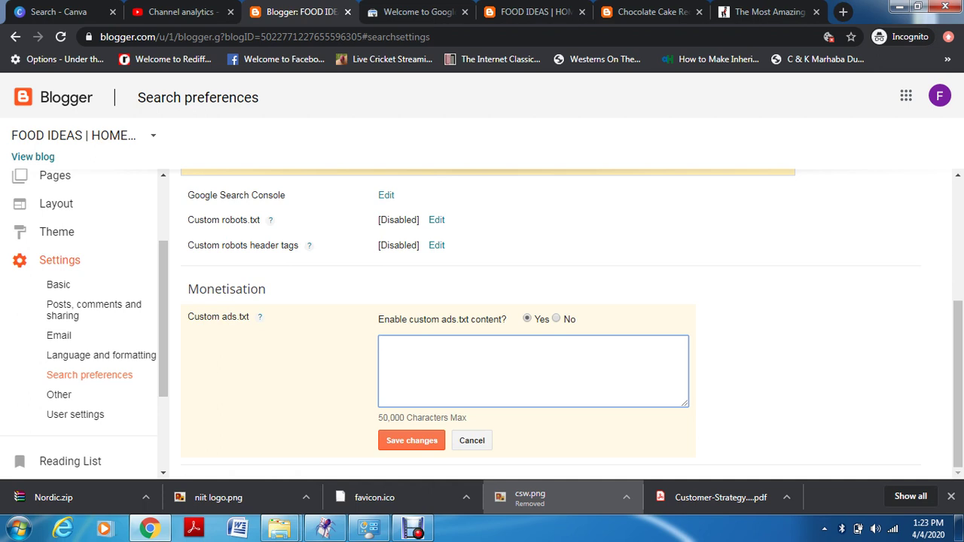
pyautogui.click(59, 395)
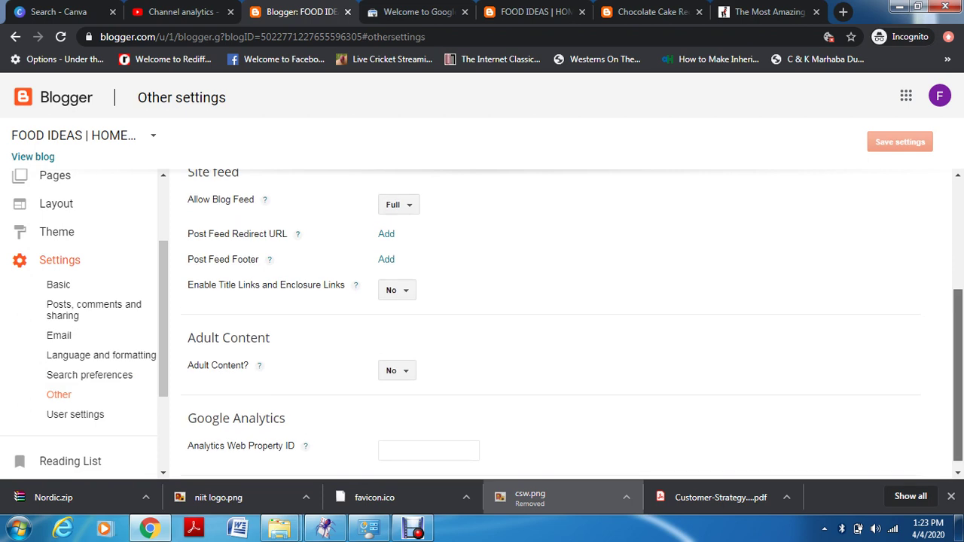
pyautogui.scroll(3, 553, 324)
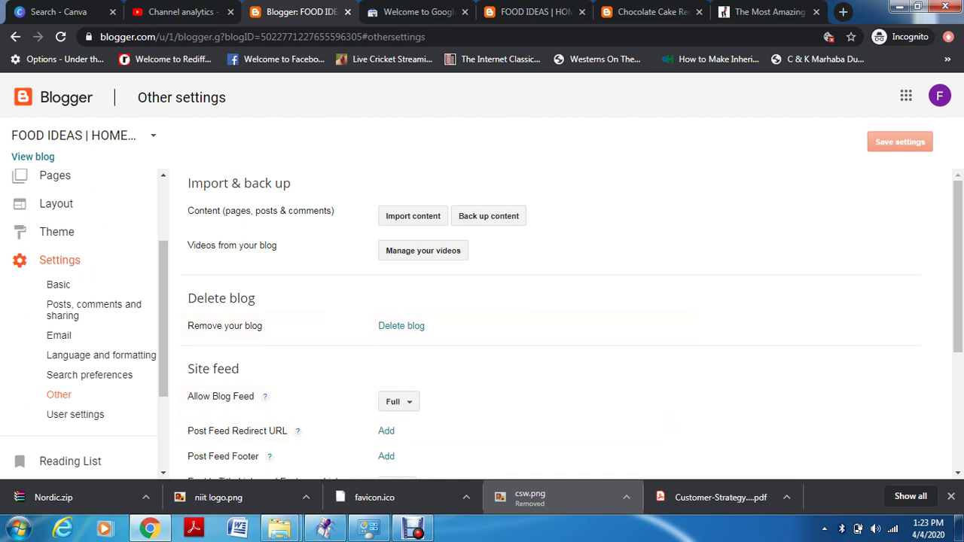
pyautogui.scroll(-2, 957, 301)
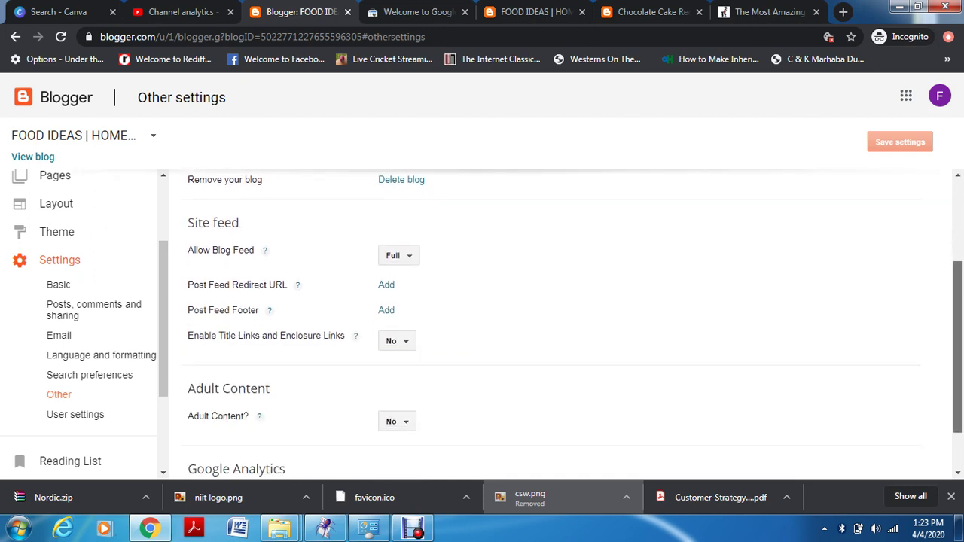
pyautogui.scroll(-1, 957, 339)
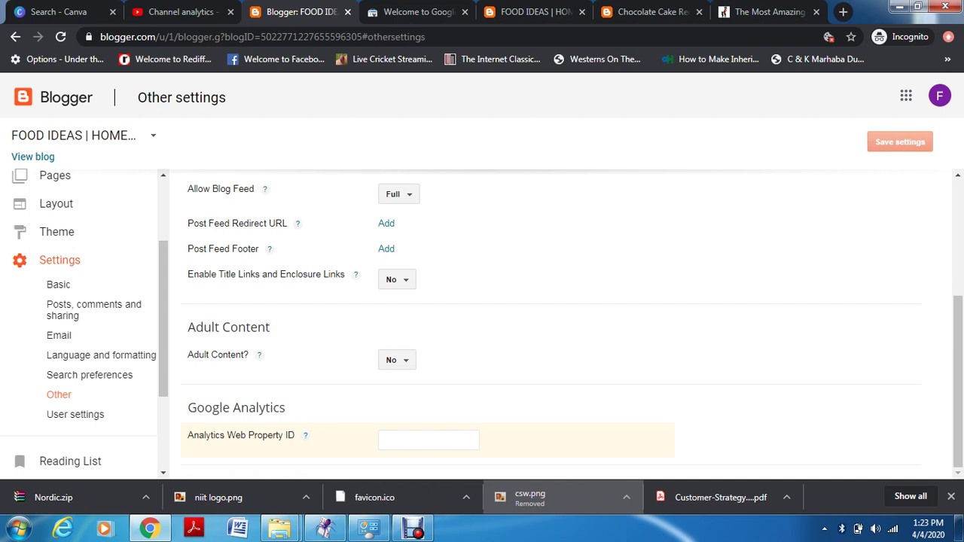
pyautogui.moveTo(286, 407); pyautogui.dragTo(188, 354)
pyautogui.click(188, 355)
pyautogui.scroll(2, 84, 318)
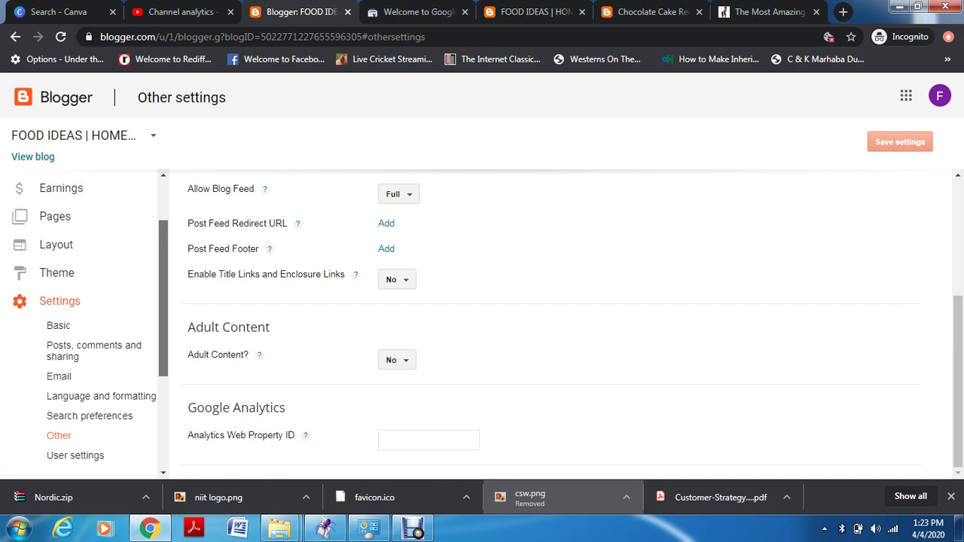
pyautogui.scroll(2, 84, 324)
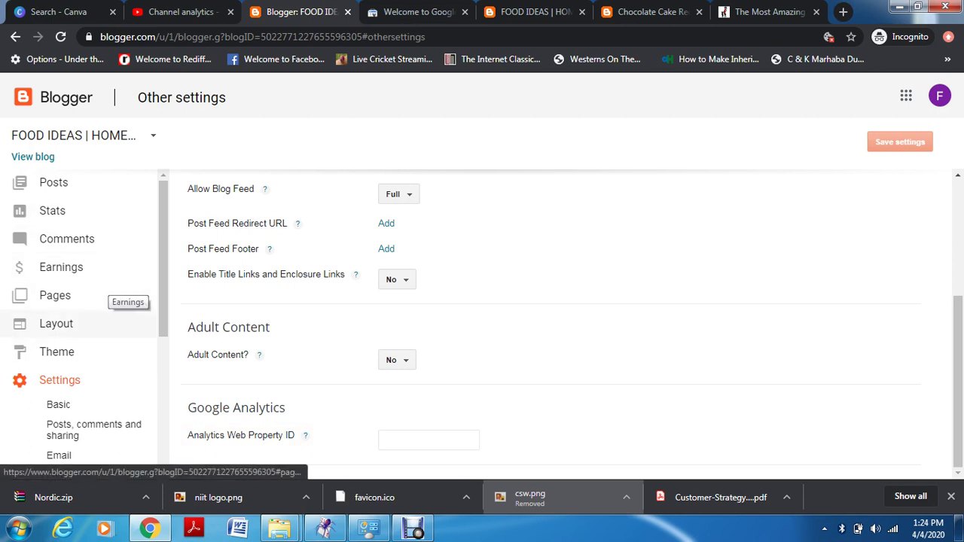
# Visit the Comments and Layout pages, then reload the dashboard with F5
pyautogui.click(91, 239)
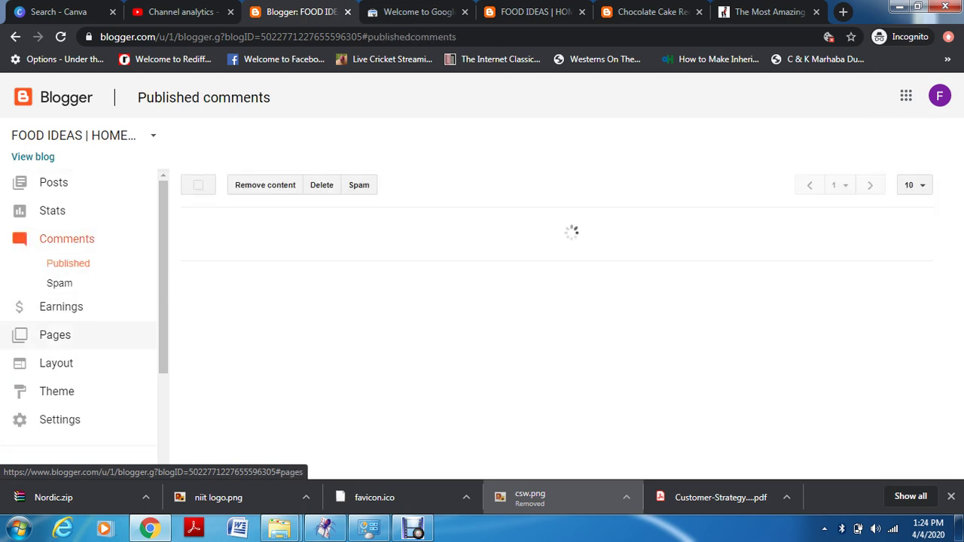
pyautogui.click(98, 363)
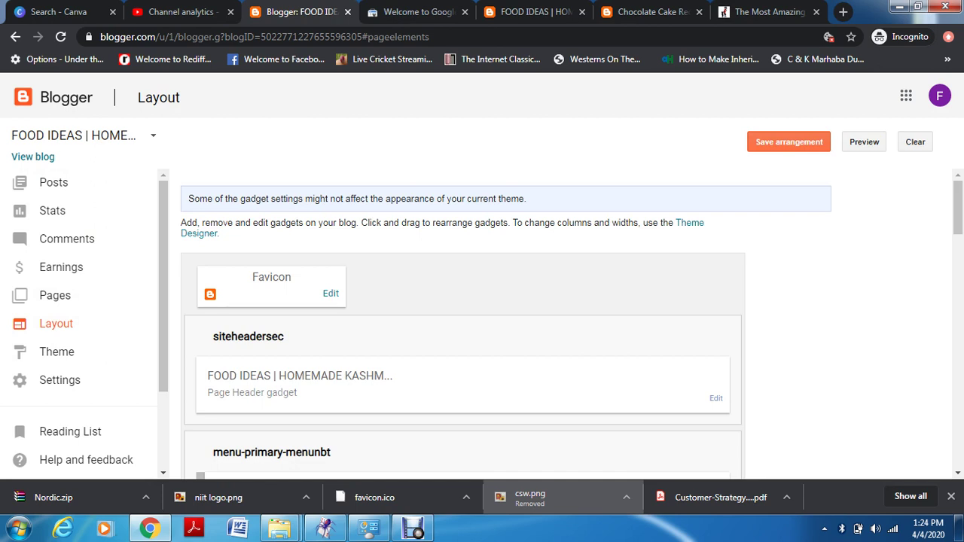
pyautogui.press('F5')
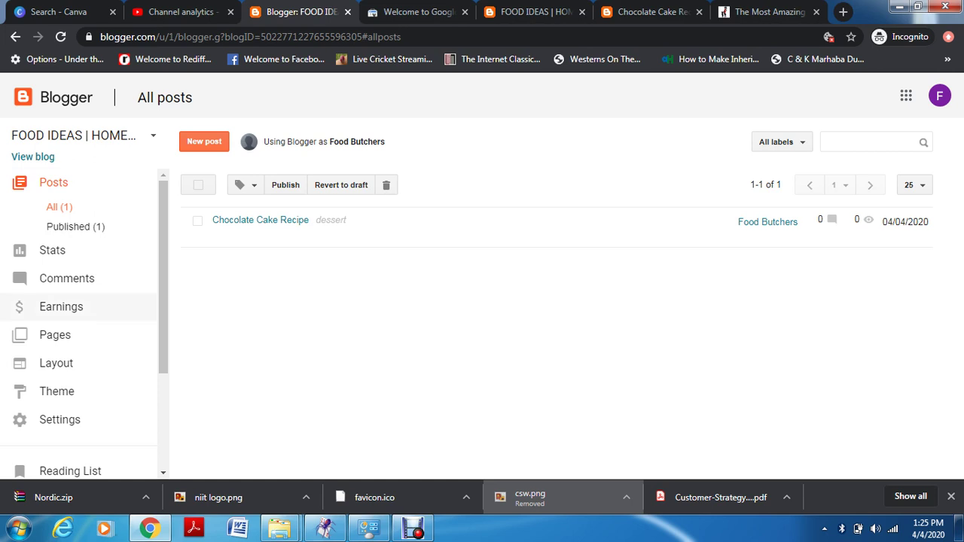
pyautogui.click(413, 528)
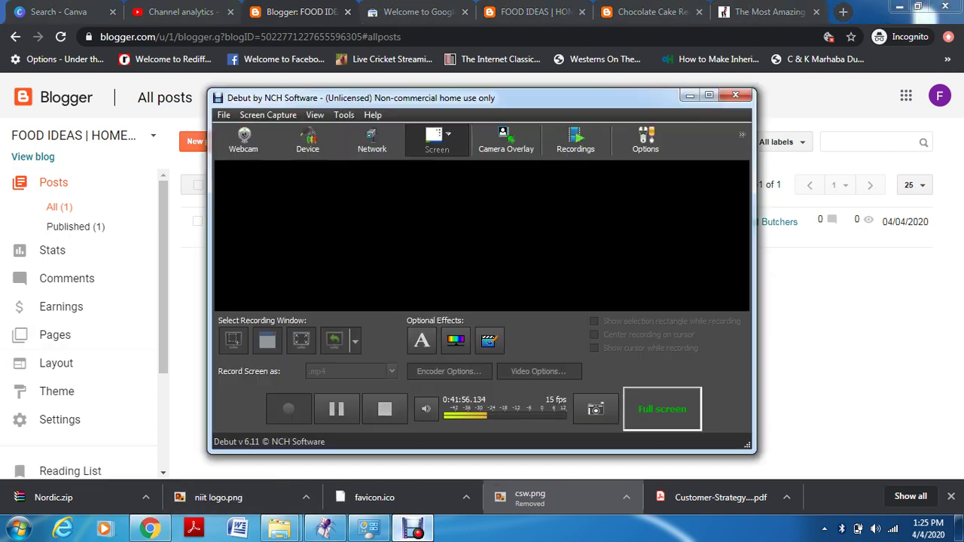